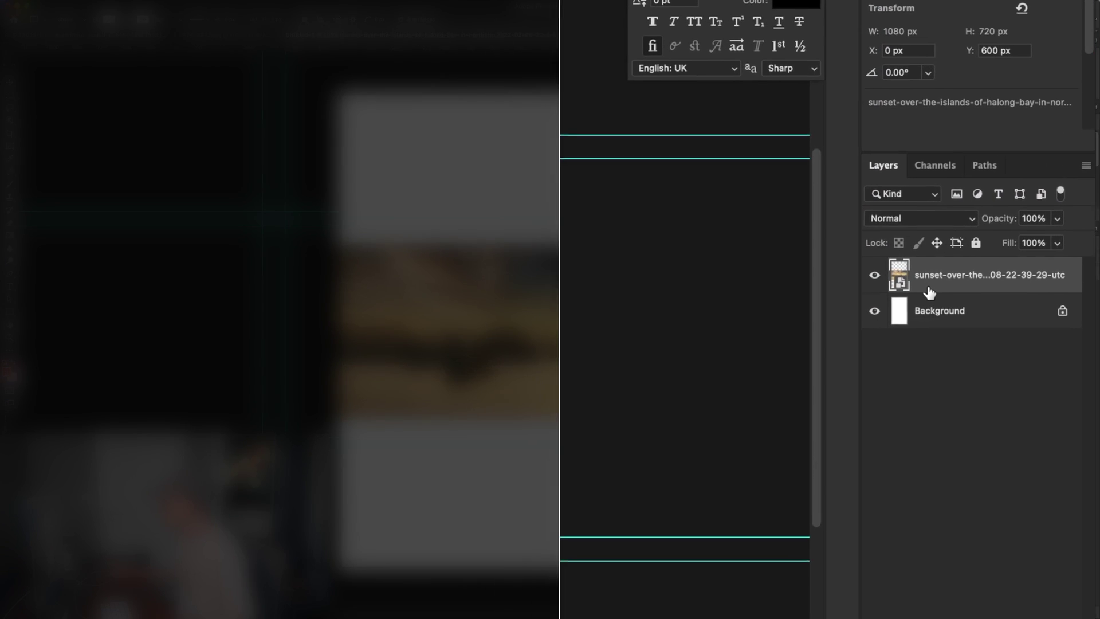
Rasterize the sunset smart-object layer into an ordinary pixel layer
right_click(927, 289)
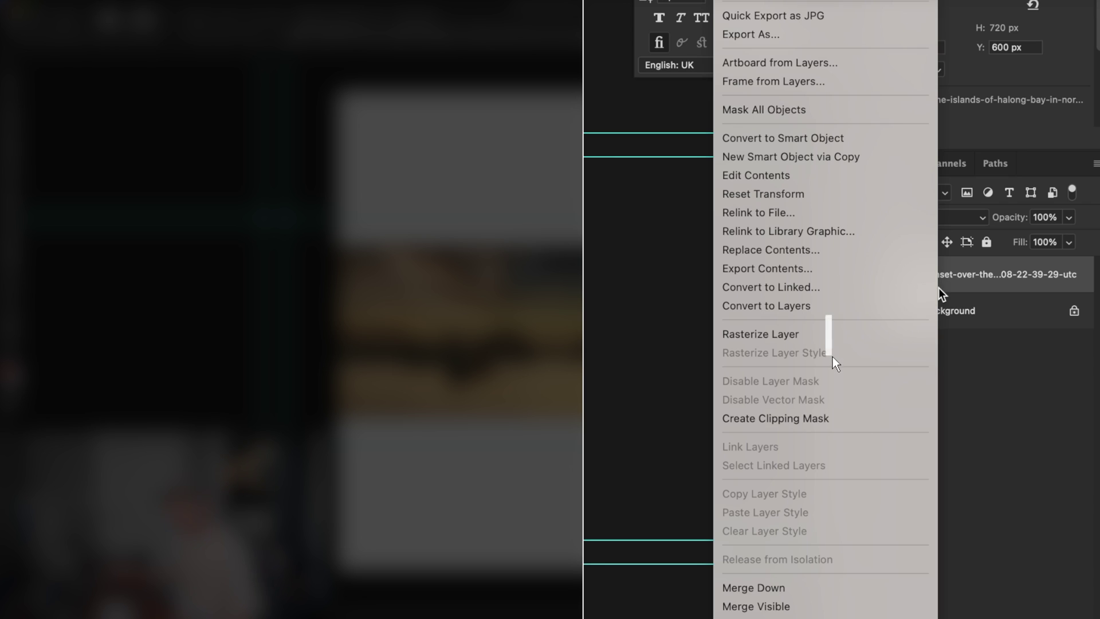
left_click(775, 334)
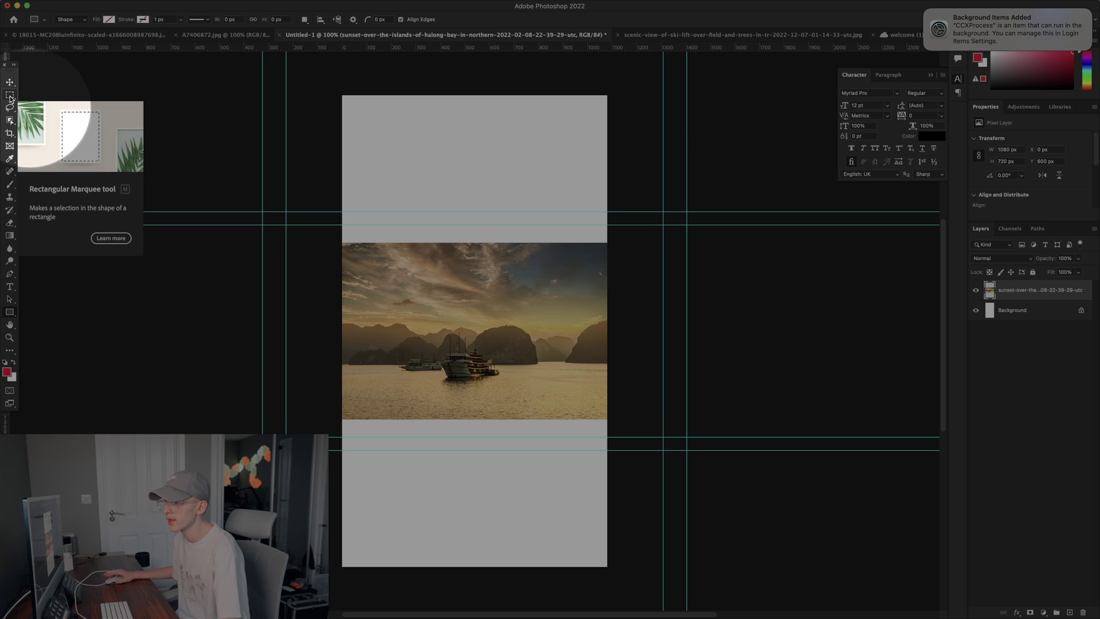
Marquee-select the white area above the sunset photo and launch Content-Aware Fill on it
left_click(10, 96)
left_click_drag(331, 249, 650, 73)
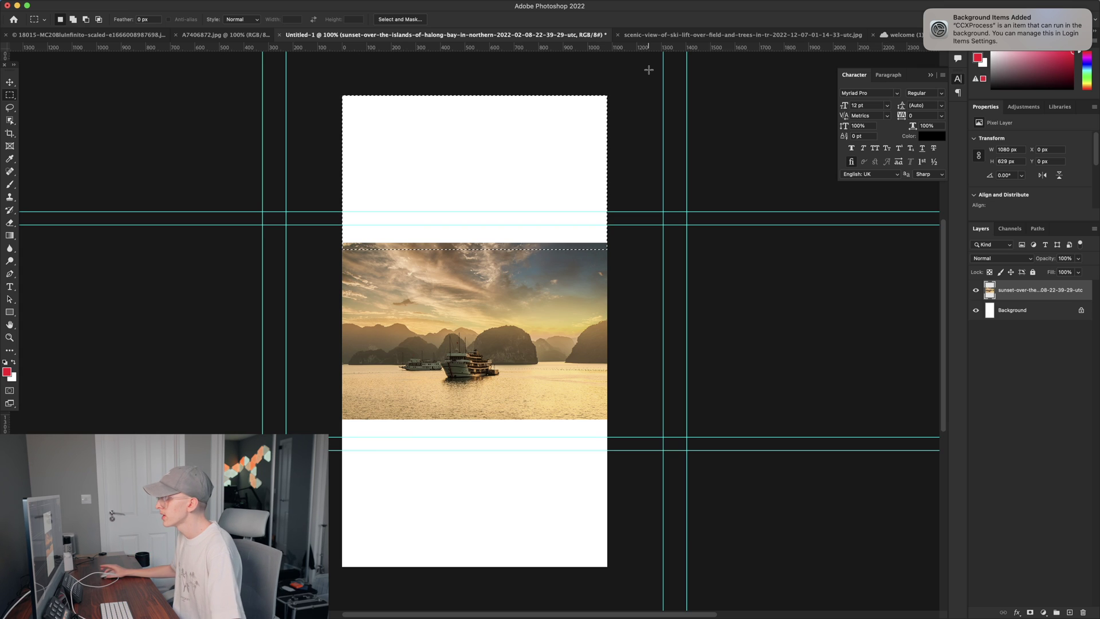
right_click(427, 180)
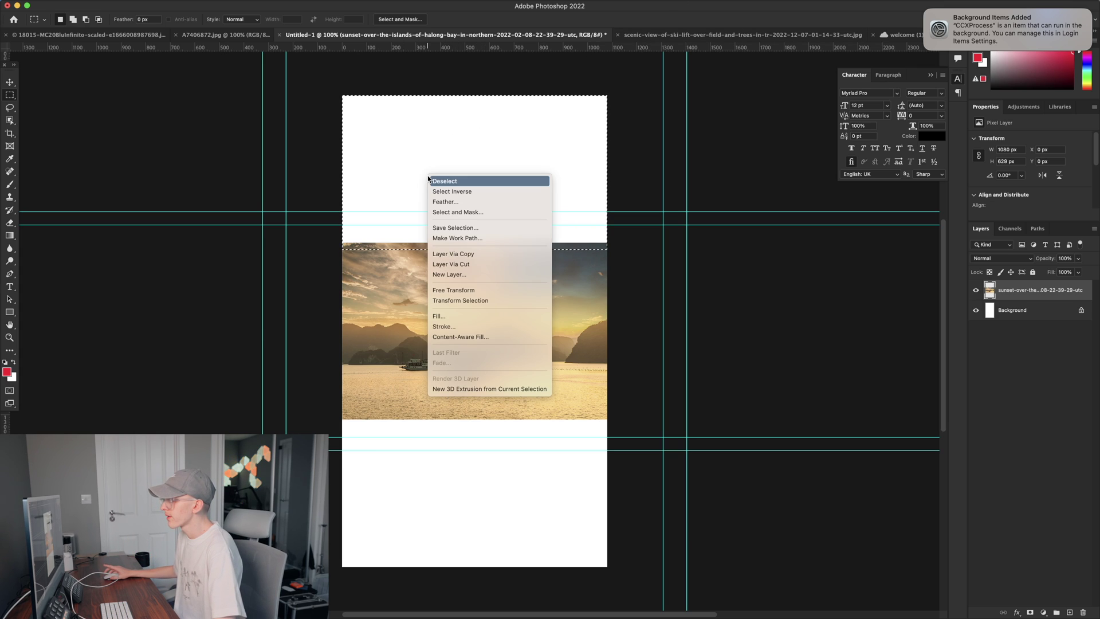
left_click(478, 338)
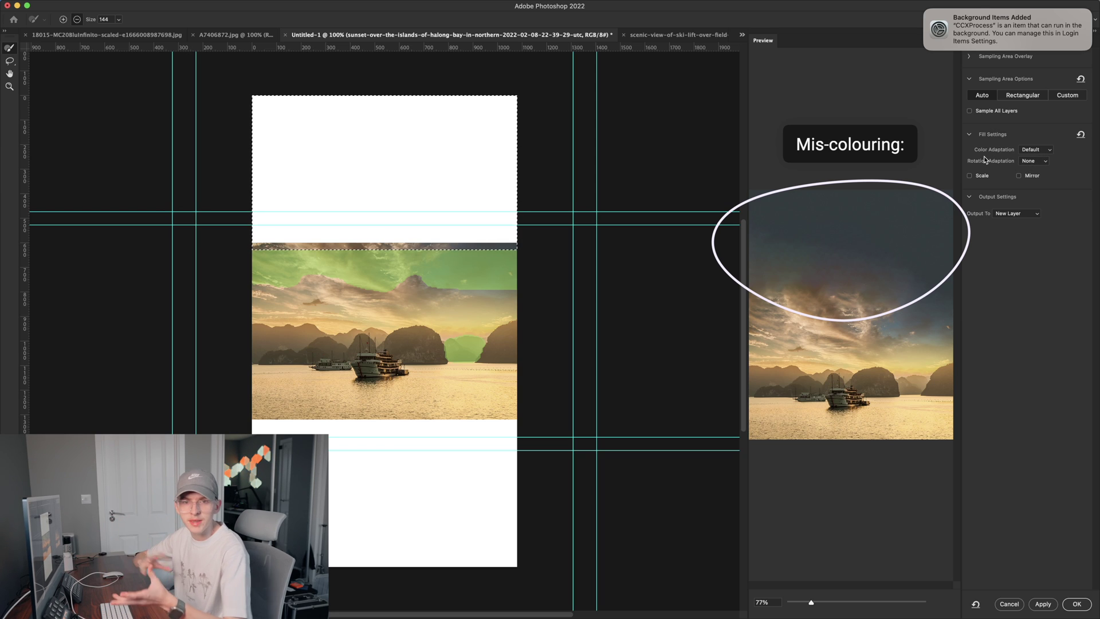
Set Rotation Adaptation to Low, accept the sampling warning, and apply the generated sky fill
left_click(1040, 162)
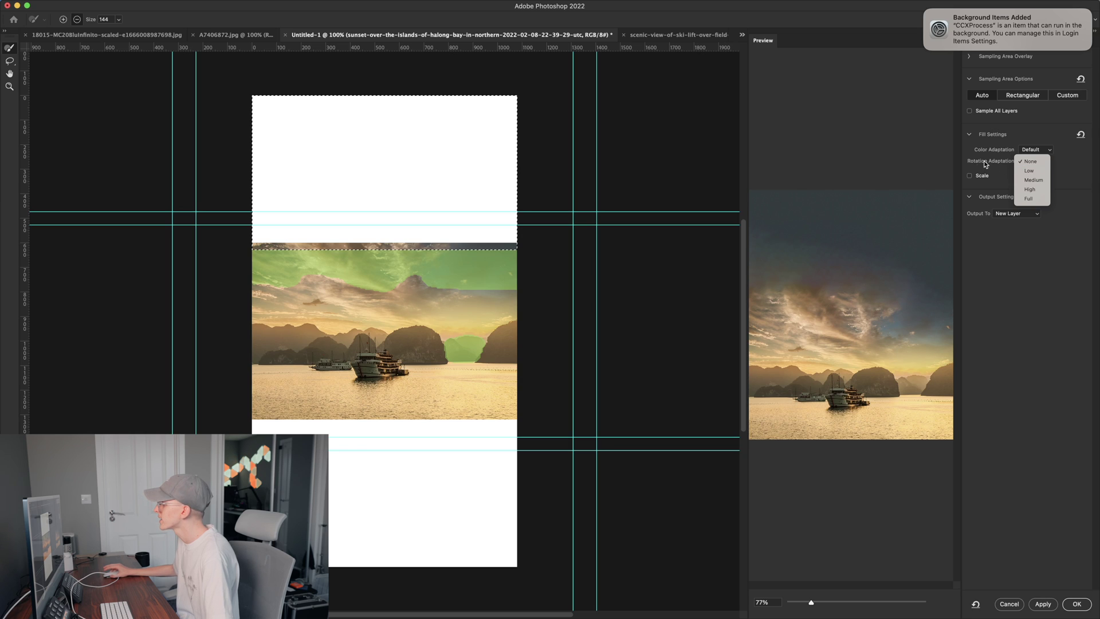
left_click(1030, 170)
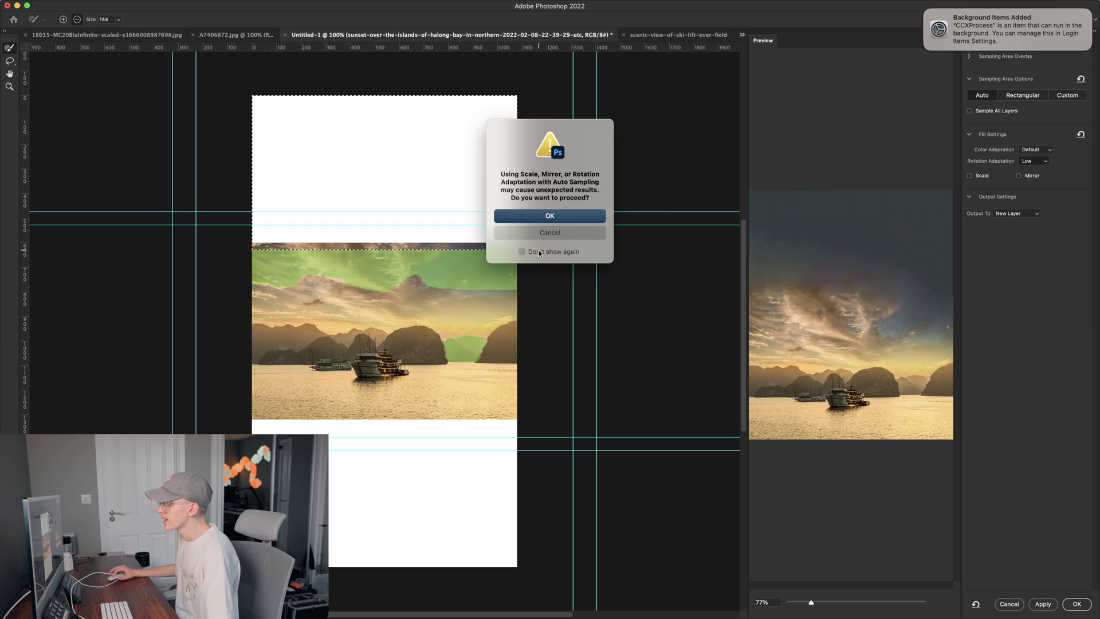
left_click(539, 221)
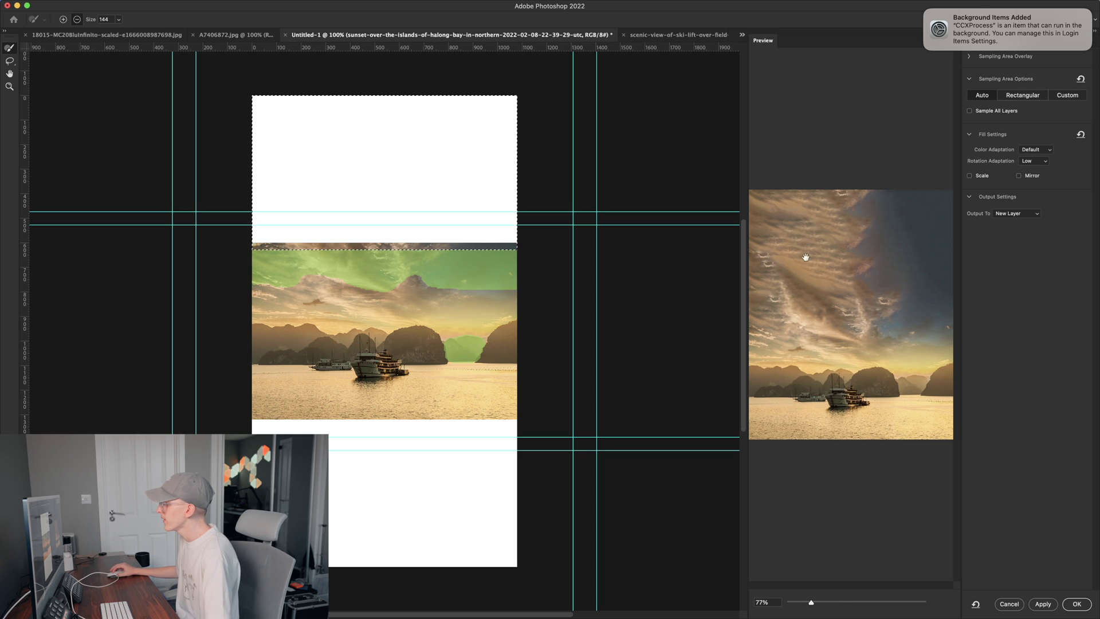
left_click(1043, 605)
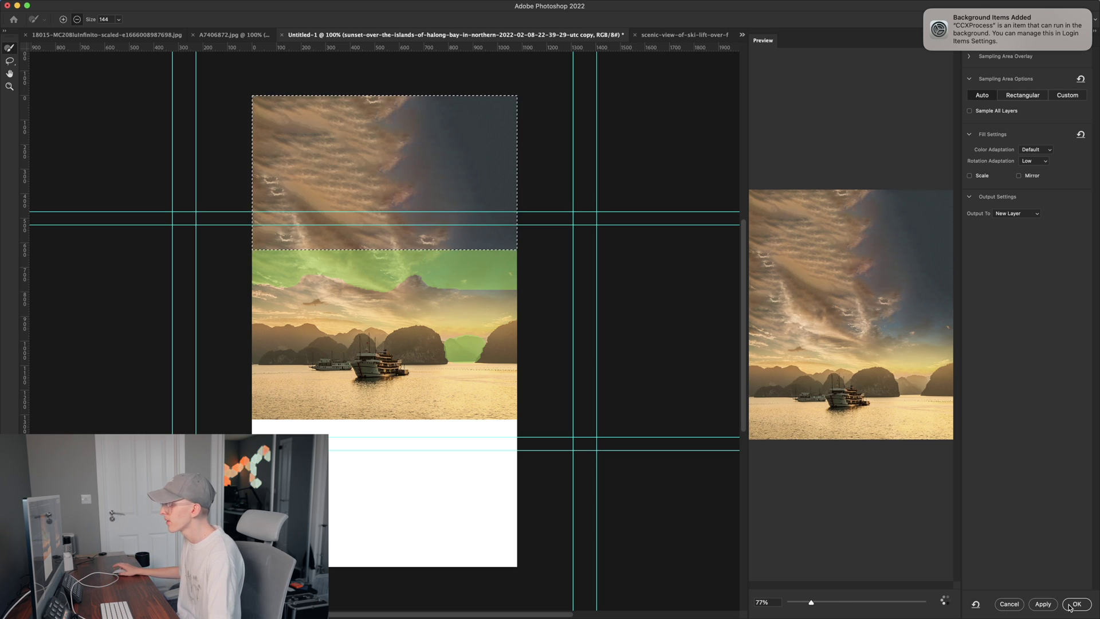
left_click(1074, 604)
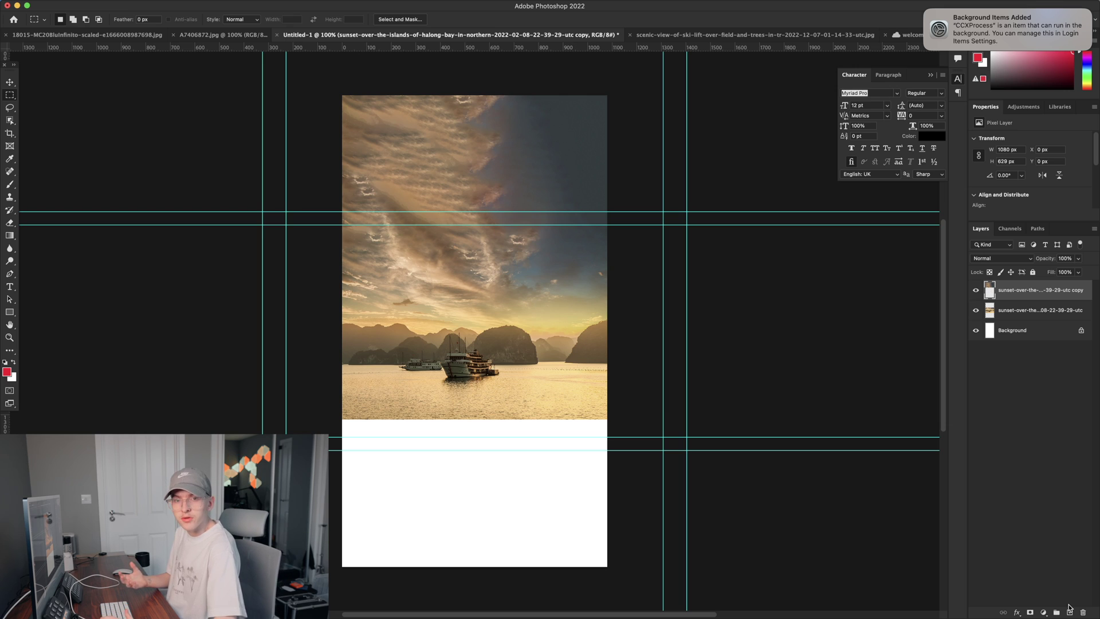
Clone-stamp sampled sea water onto the original photo layer below the image
key("s")
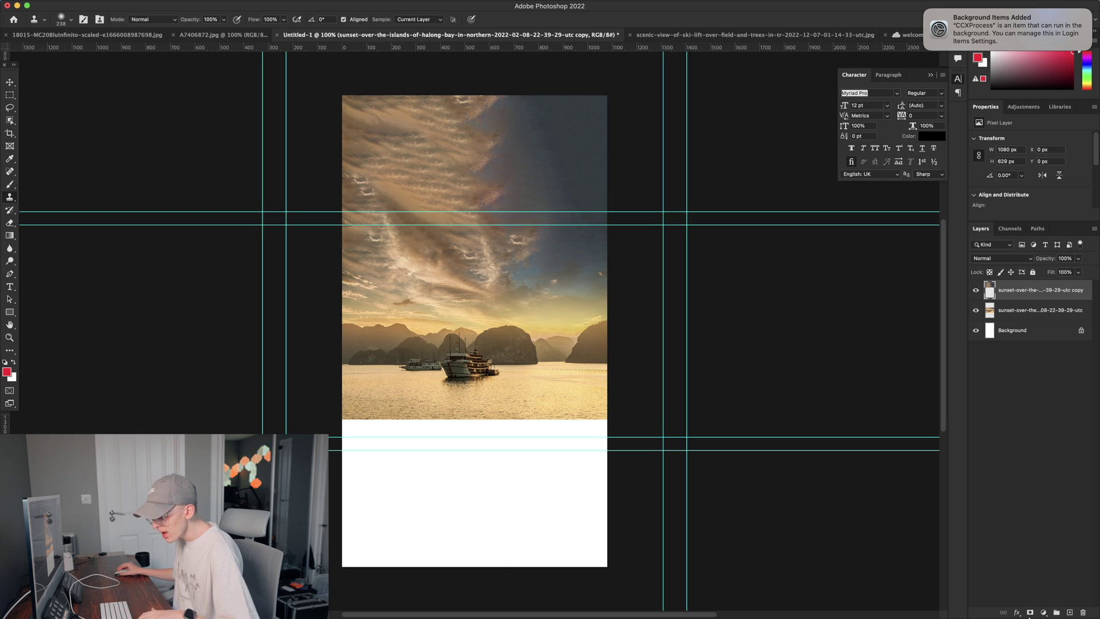
key("alt")
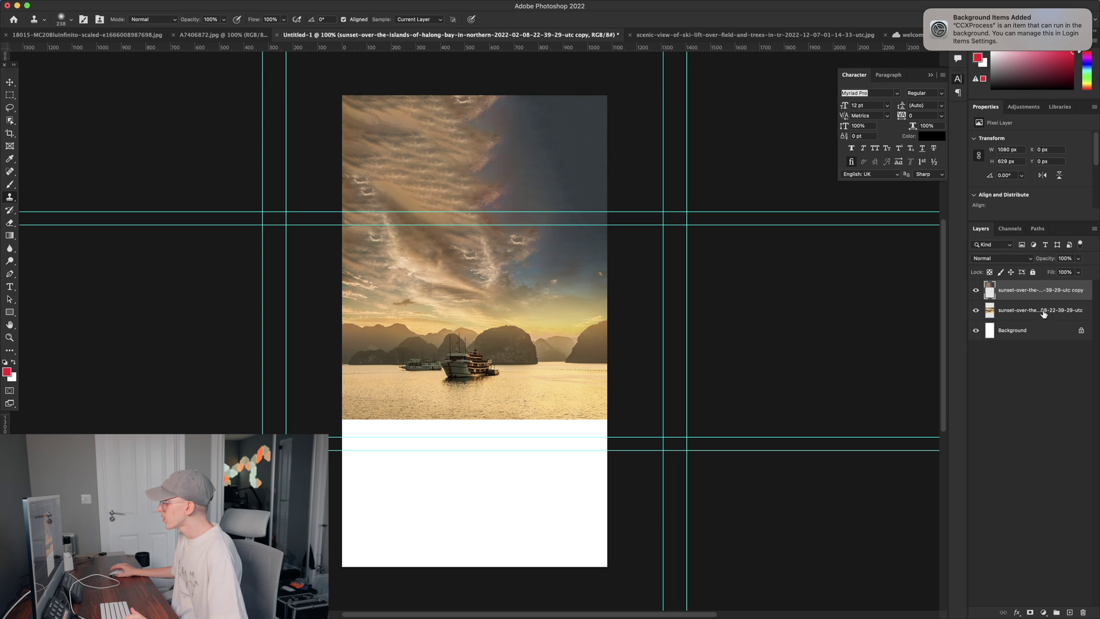
left_click(1019, 320)
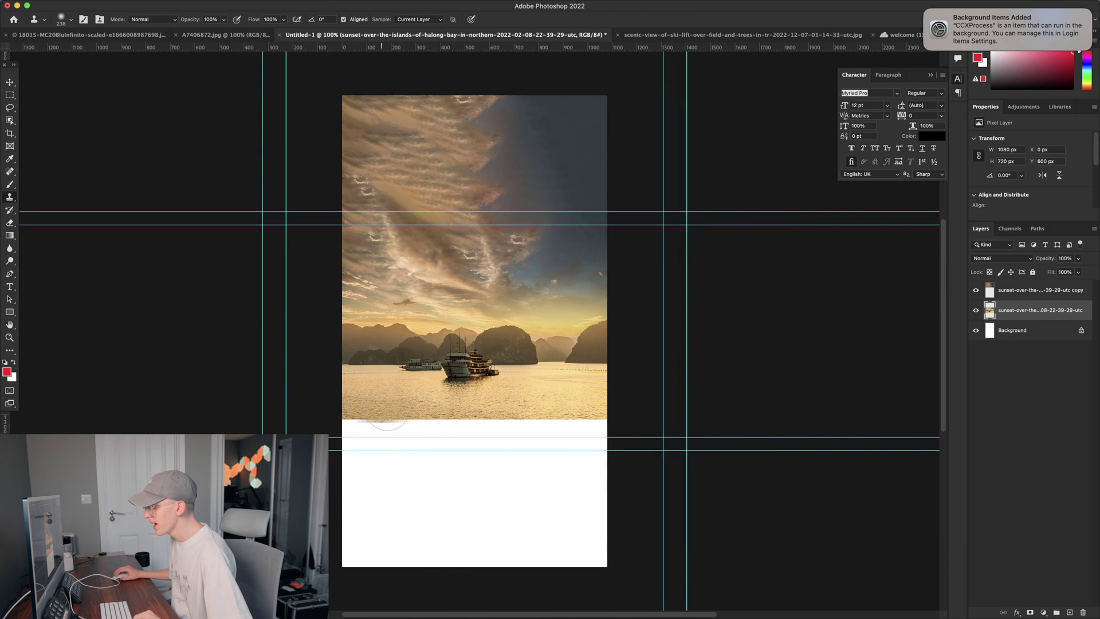
mouse_move(387, 422)
left_mouse_down()
mouse_move(455, 427)
mouse_move(375, 431)
mouse_move(380, 407)
mouse_move(385, 418)
left_mouse_up()
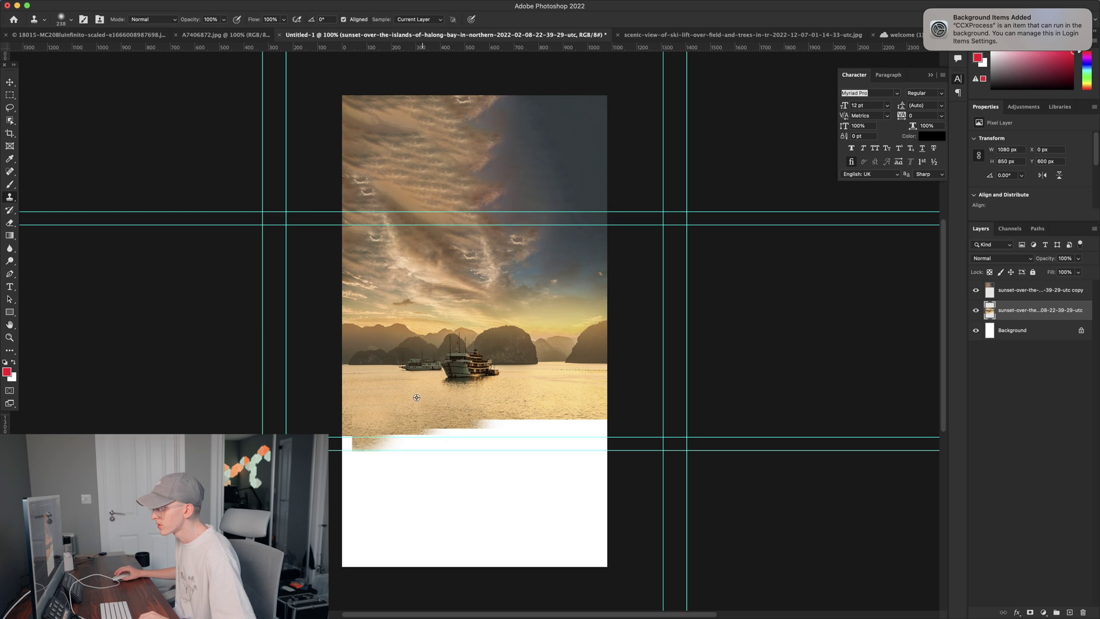
mouse_move(394, 399)
left_mouse_down()
mouse_move(409, 431)
mouse_move(445, 433)
mouse_move(389, 445)
mouse_move(477, 422)
mouse_move(515, 431)
left_mouse_up()
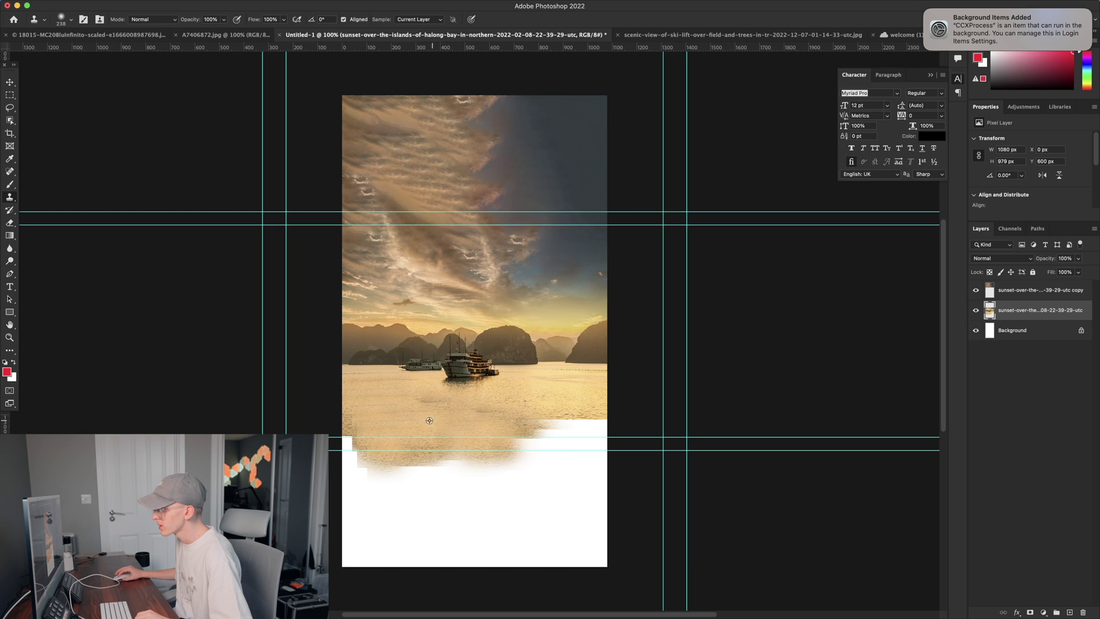
left_click(397, 404, "alt")
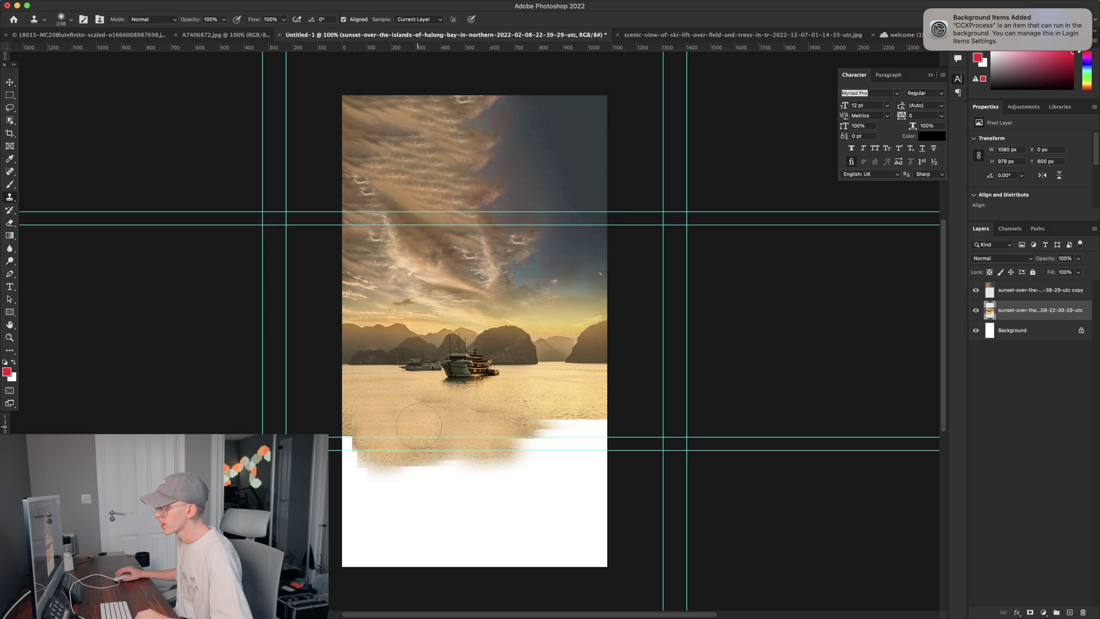
Undo the last stroke, resize the clone brush, and cover the bottom white strip with water
key("super+z")
scroll(441, 452, "up", 3)
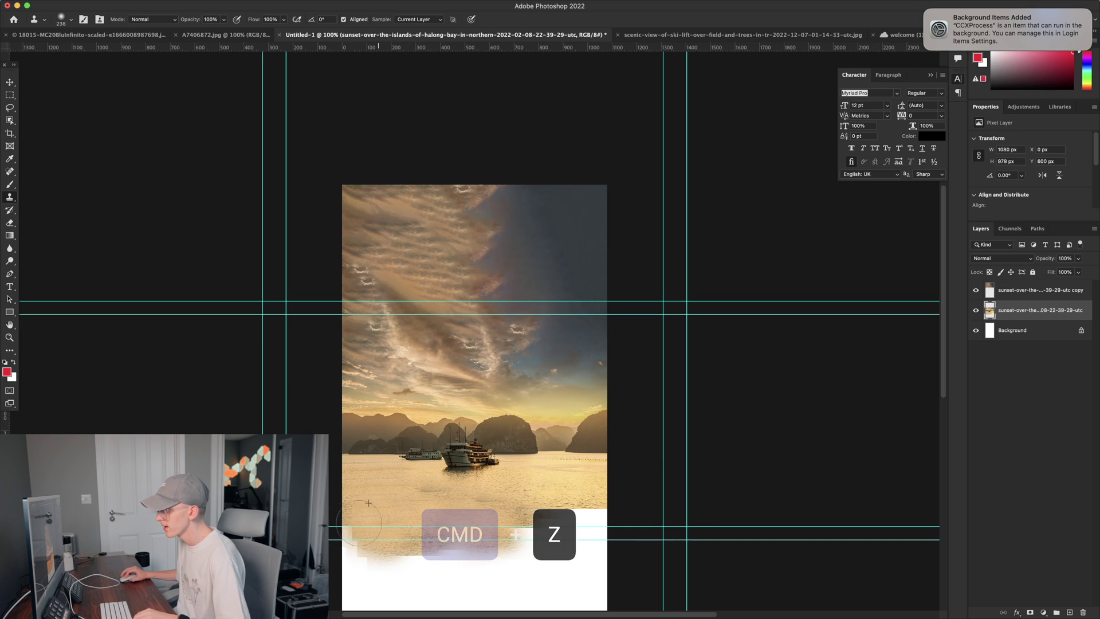
left_click(368, 518)
mouse_move(368, 517)
left_mouse_down()
mouse_move(366, 554)
mouse_move(399, 544)
mouse_move(467, 563)
left_mouse_up()
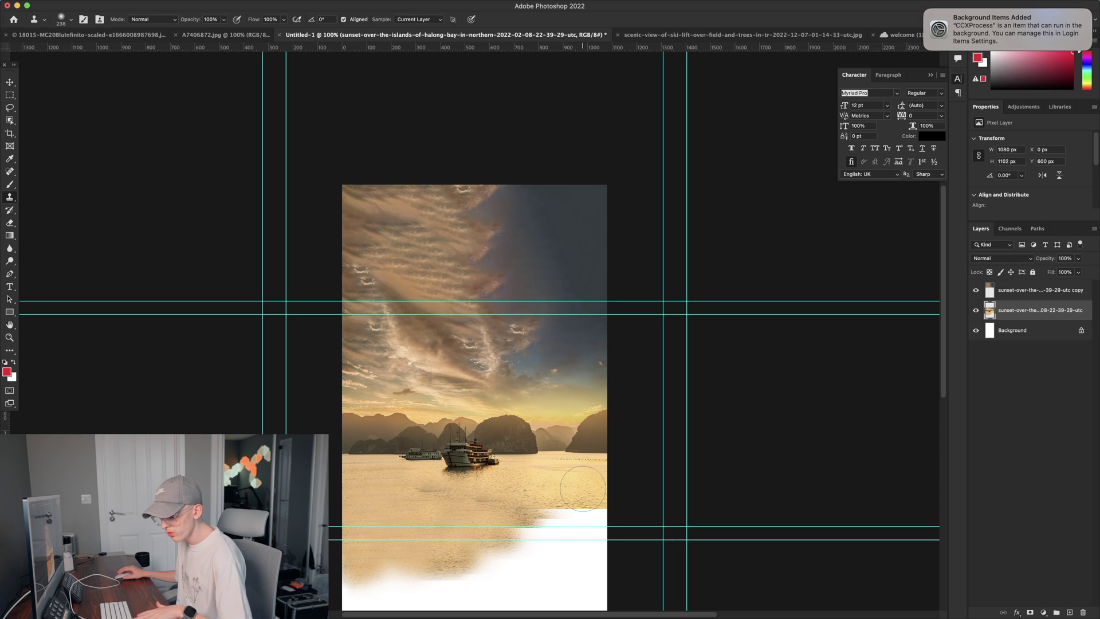
key("alt")
key("ctrl")
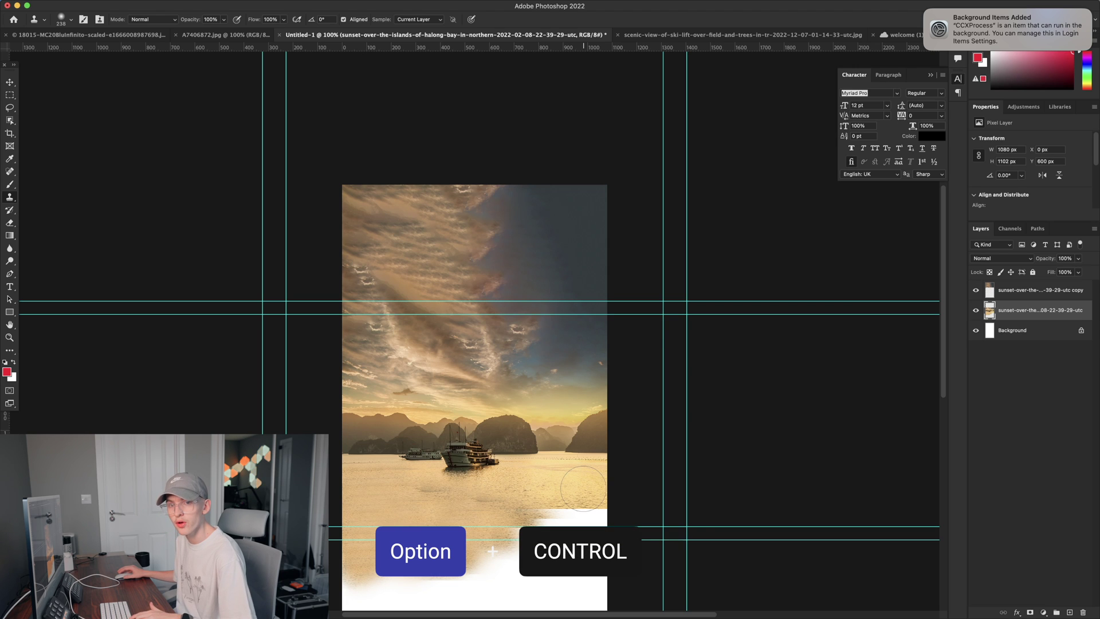
mouse_move(582, 489)
left_mouse_down()
mouse_move(969, 509)
mouse_move(479, 485)
mouse_move(742, 484)
mouse_move(889, 491)
mouse_move(383, 502)
mouse_move(396, 502)
left_mouse_up()
mouse_move(573, 506)
left_mouse_down()
mouse_move(592, 527)
mouse_move(424, 572)
mouse_move(335, 574)
mouse_move(508, 532)
mouse_move(604, 601)
mouse_move(504, 539)
left_mouse_up()
Lower the clone brush flow to 29% or less and blend the cloned water across the lower sea
key("z")
left_click(417, 530)
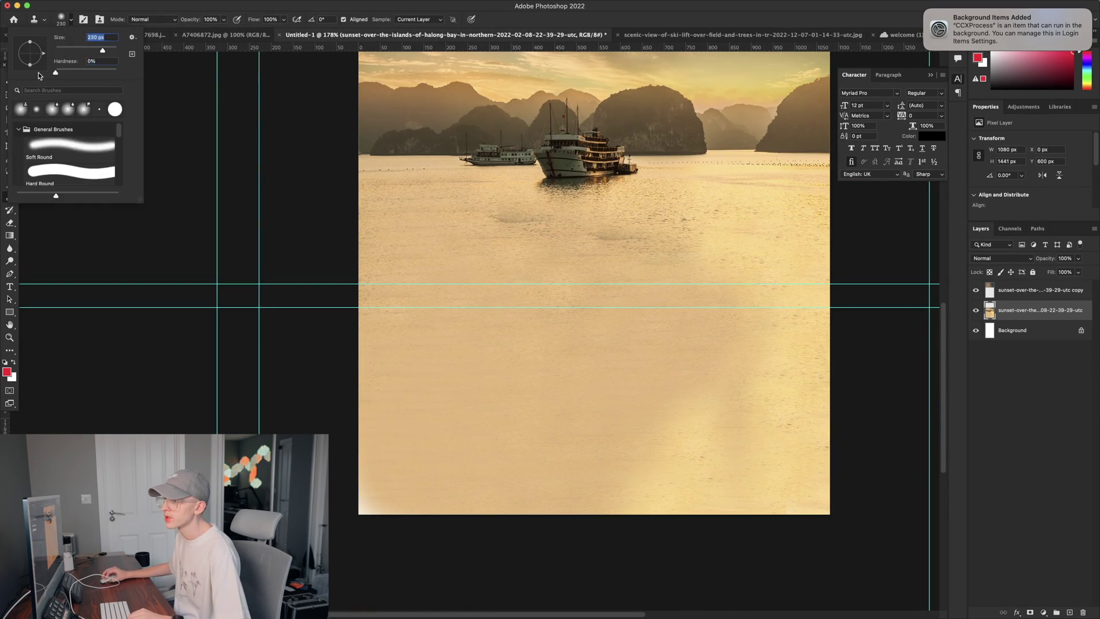
key("Return")
scroll(596, 378, "up", 3)
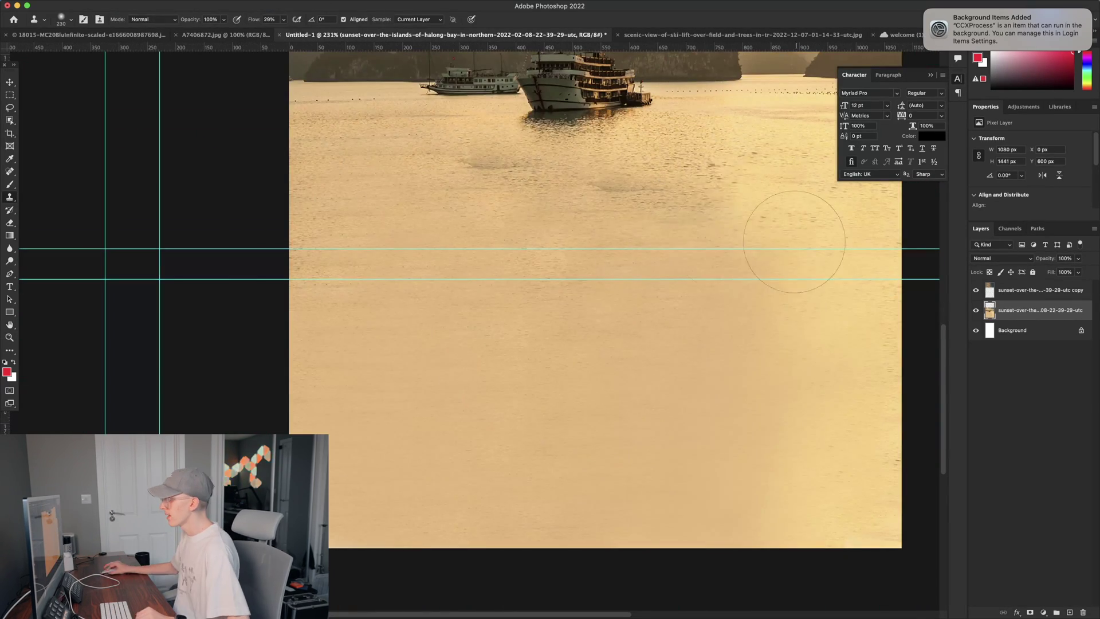
key("shift+2")
key("shift+9")
scroll(737, 319, "down", 2)
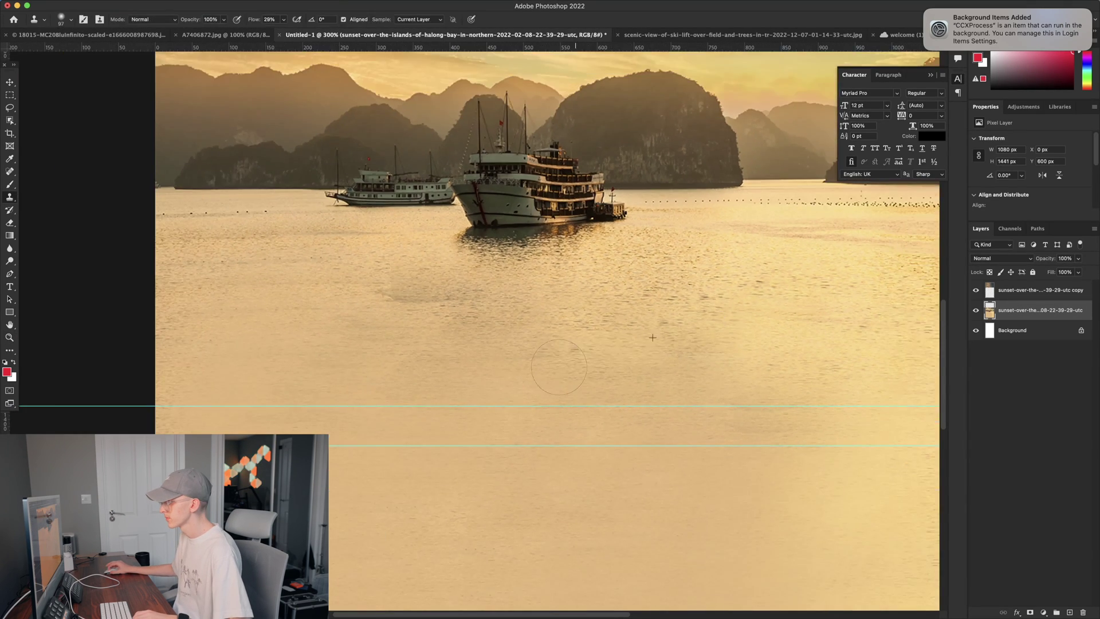
scroll(575, 345, "down", 4)
key("shift+2")
scroll(575, 345, "up", 4)
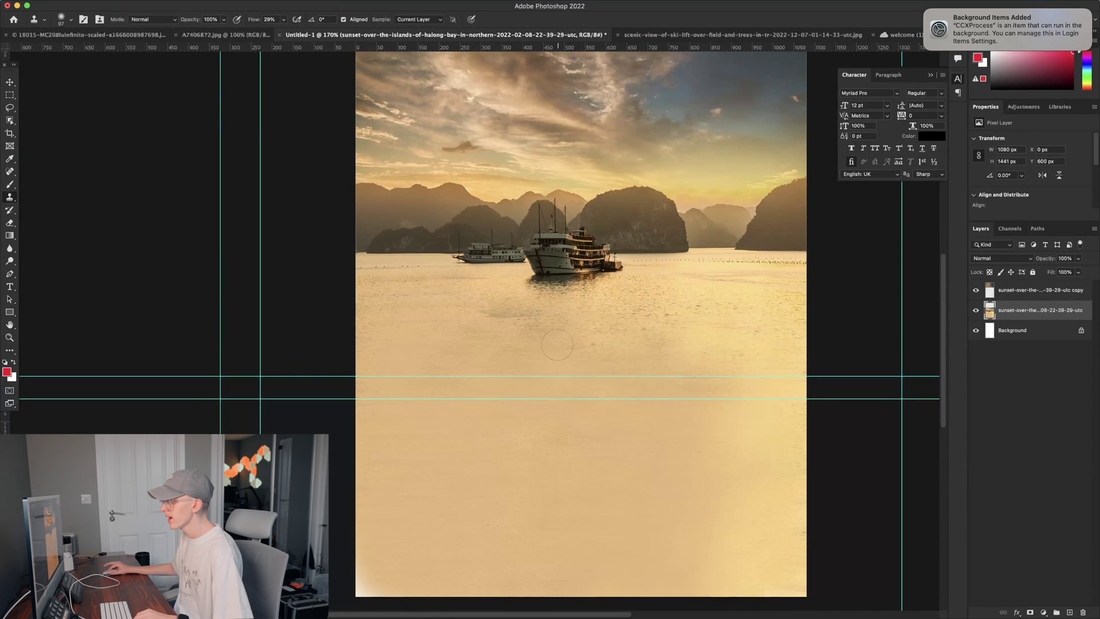
left_click_drag(557, 345, 506, 352)
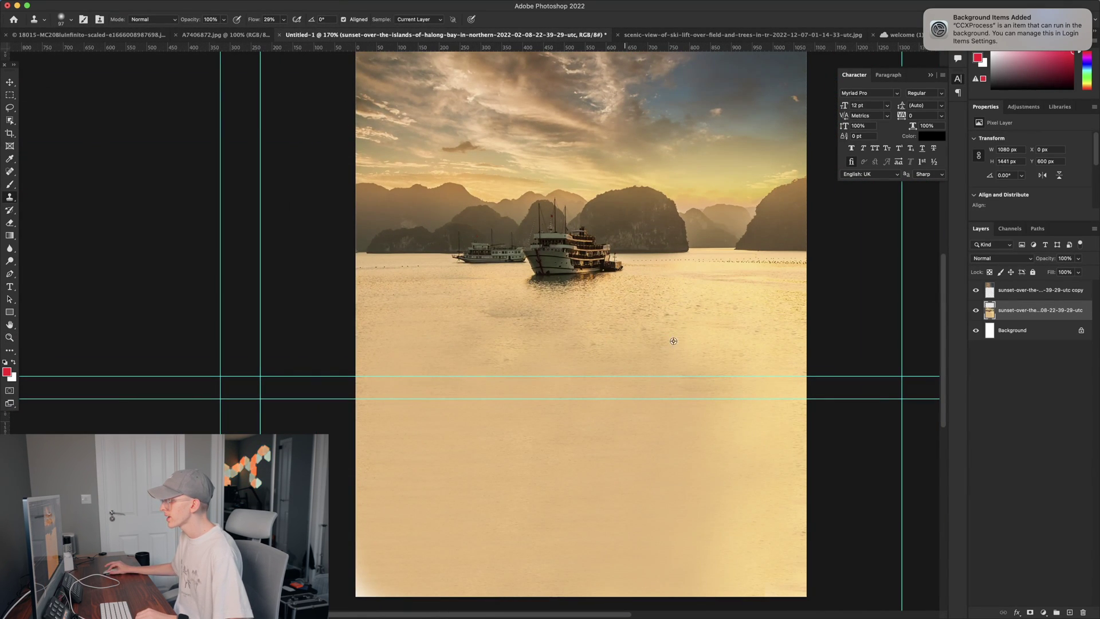
scroll(650, 351, "down", 4)
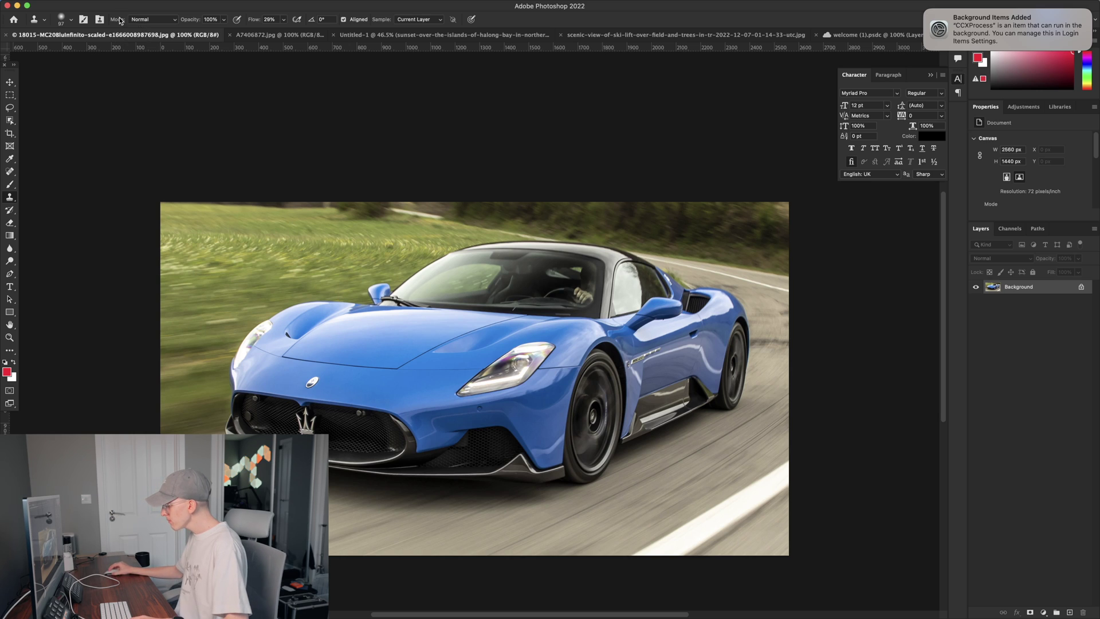
Unlock the car photo's Background layer so it becomes Layer 0
left_click(1076, 291)
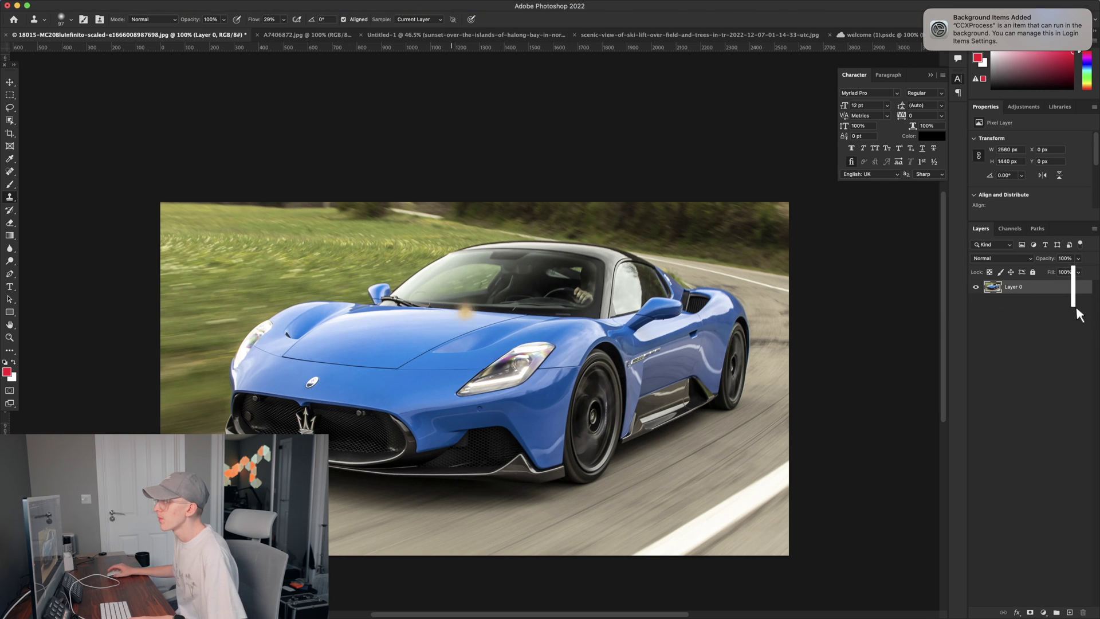
Use Select > Color Range with Fuzziness 200 to select the blue car body
mouse_move(349, 3)
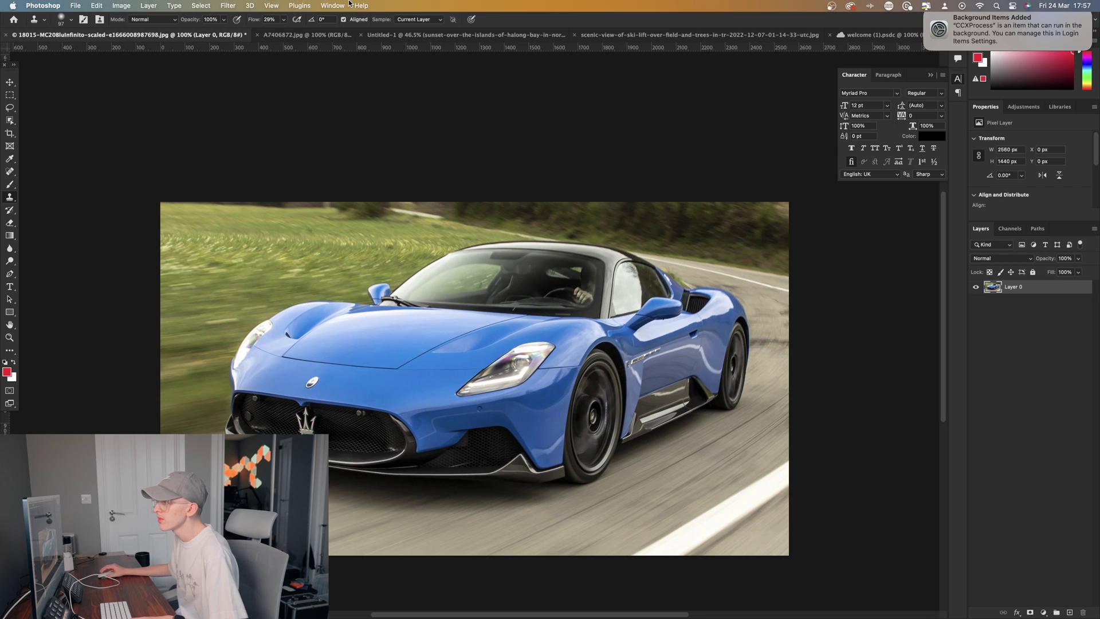
left_click(195, 5)
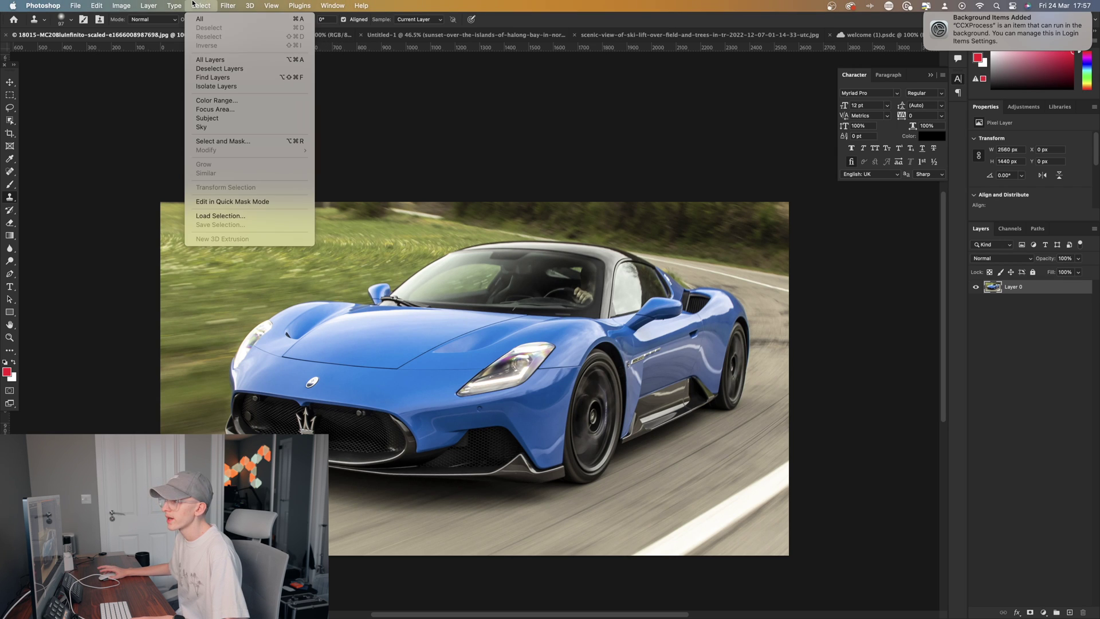
left_click(217, 101)
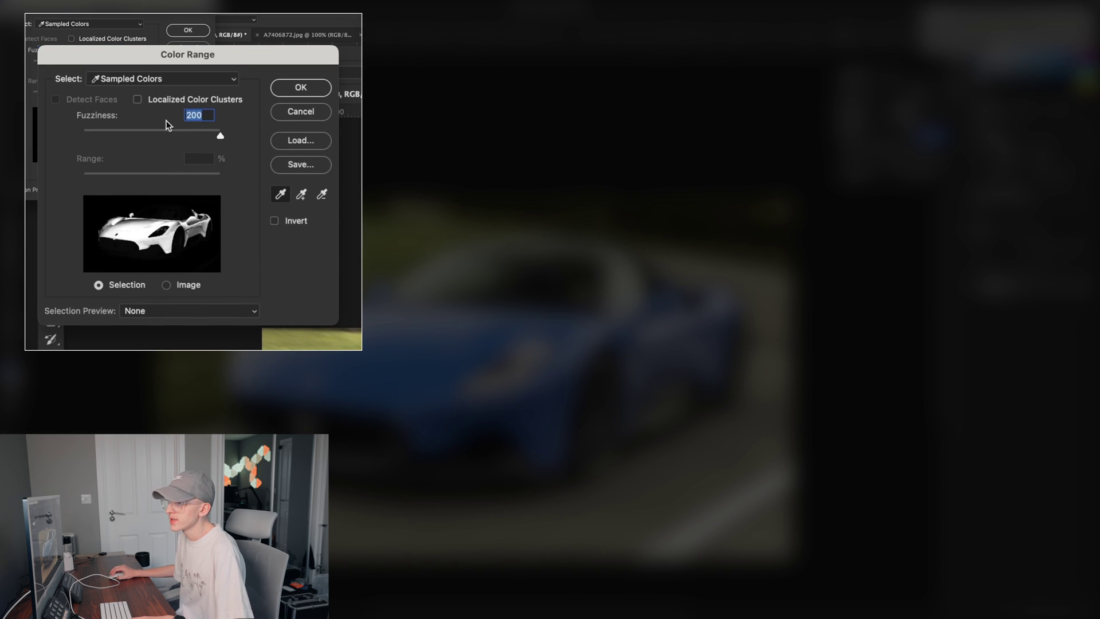
mouse_move(118, 130)
left_mouse_down()
mouse_move(102, 133)
mouse_move(126, 136)
mouse_move(91, 138)
mouse_move(109, 140)
left_mouse_up()
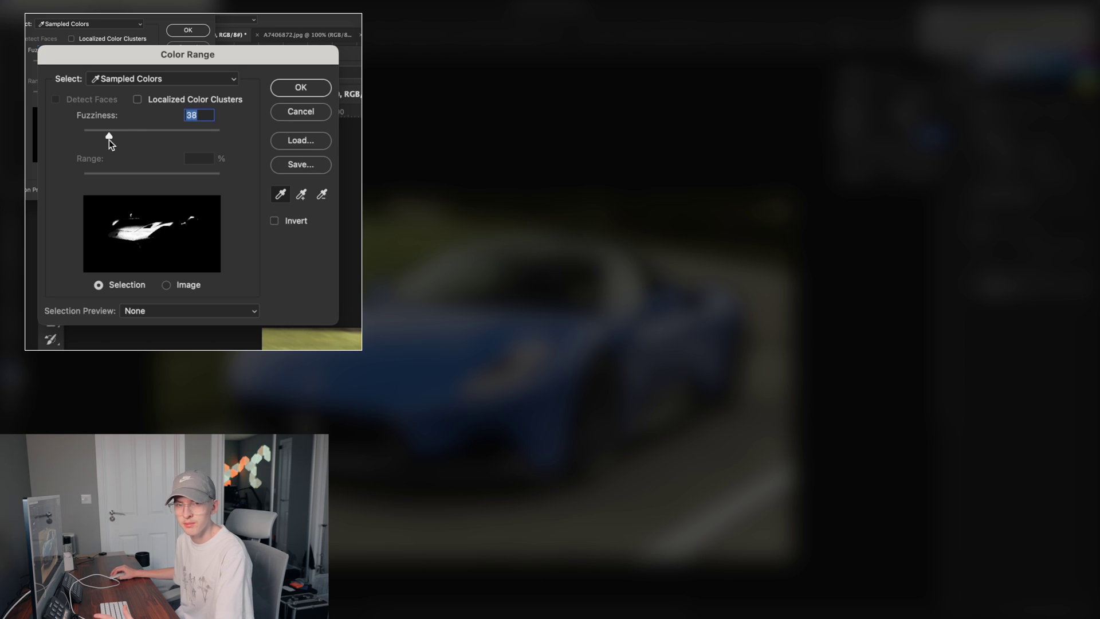
type("200")
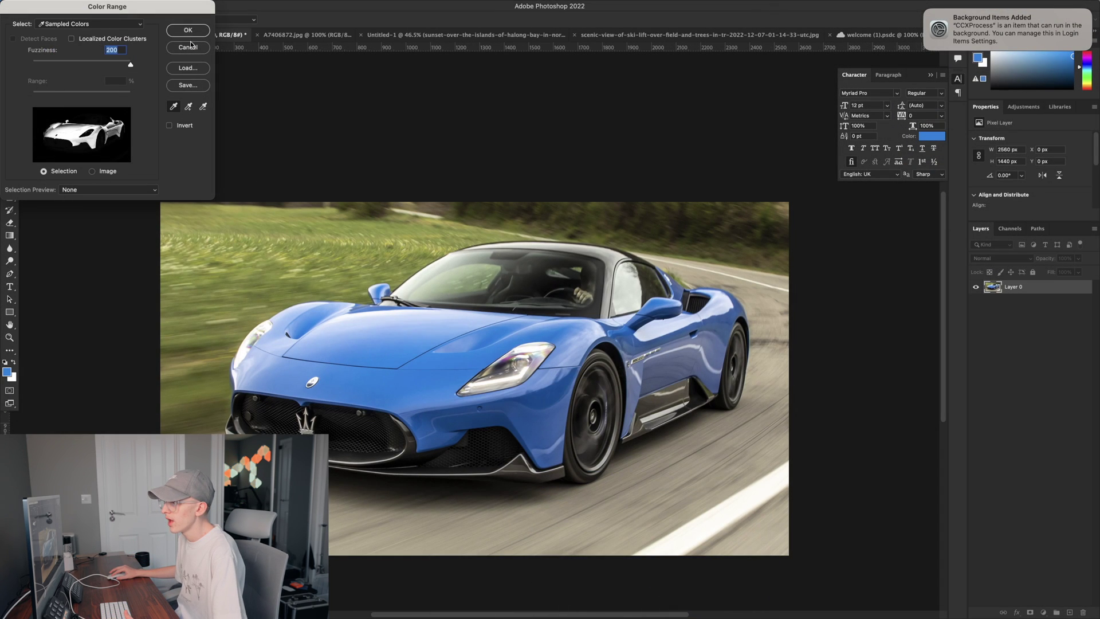
left_click(187, 31)
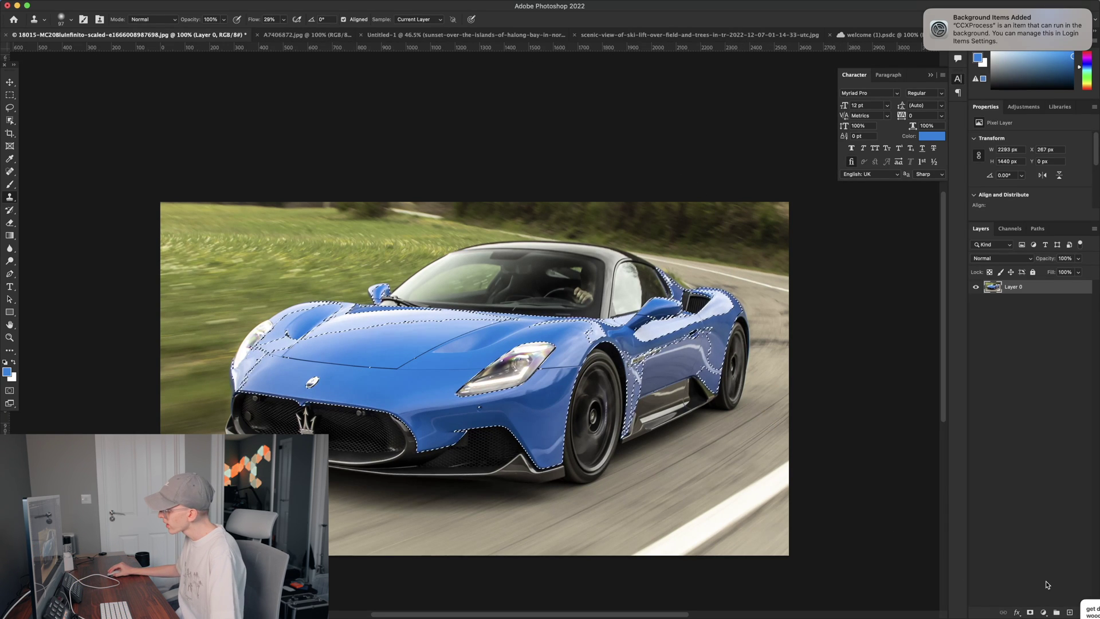
On a new layer, paint the selected car body red with a large brush, then deselect
mouse_move(1097, 616)
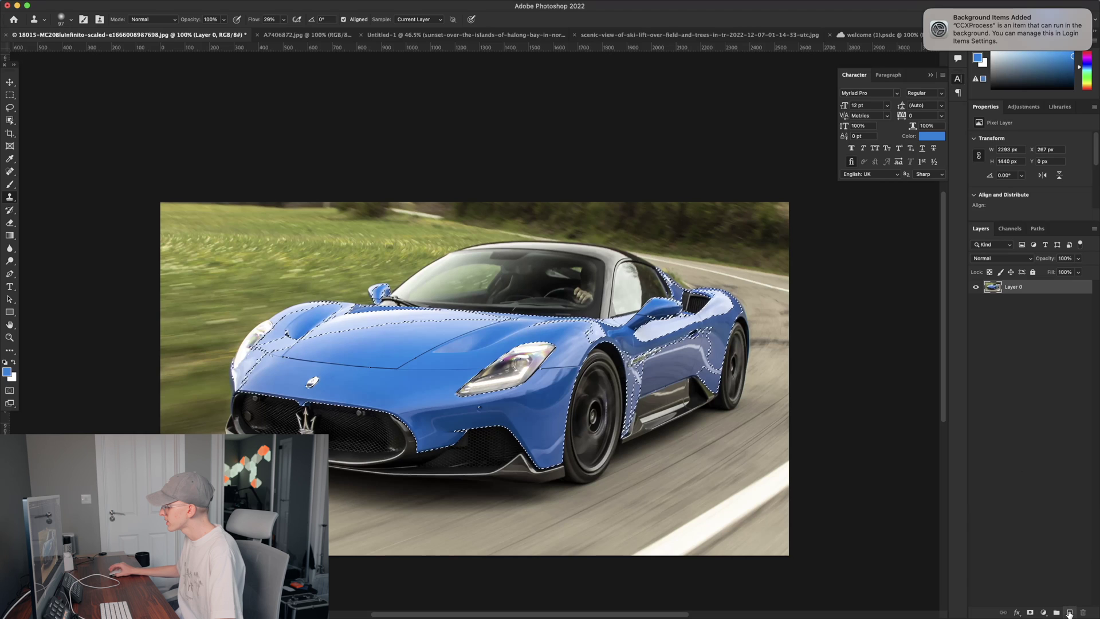
key("super+shift+alt+n")
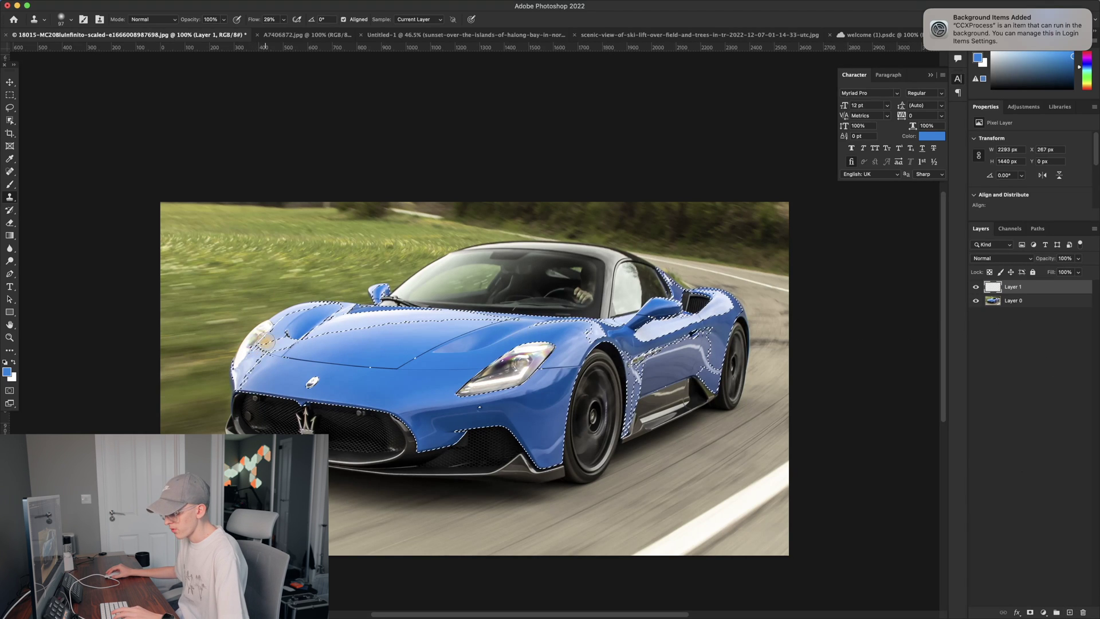
key("b")
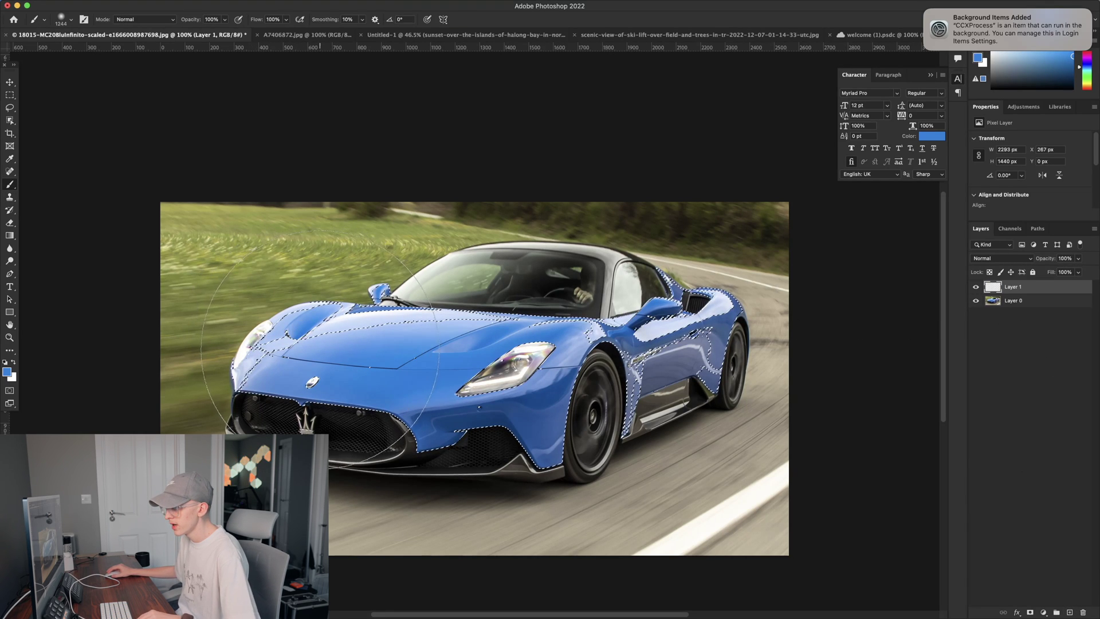
mouse_move(297, 334)
left_mouse_down()
mouse_move(297, 354)
mouse_move(390, 354)
left_mouse_up()
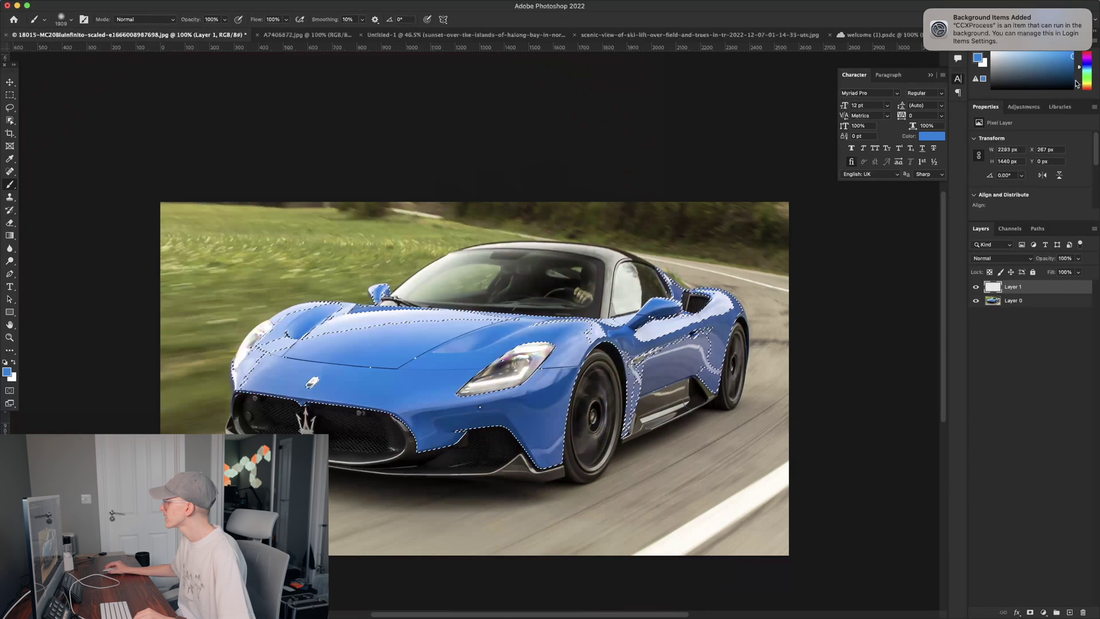
left_click(1087, 54)
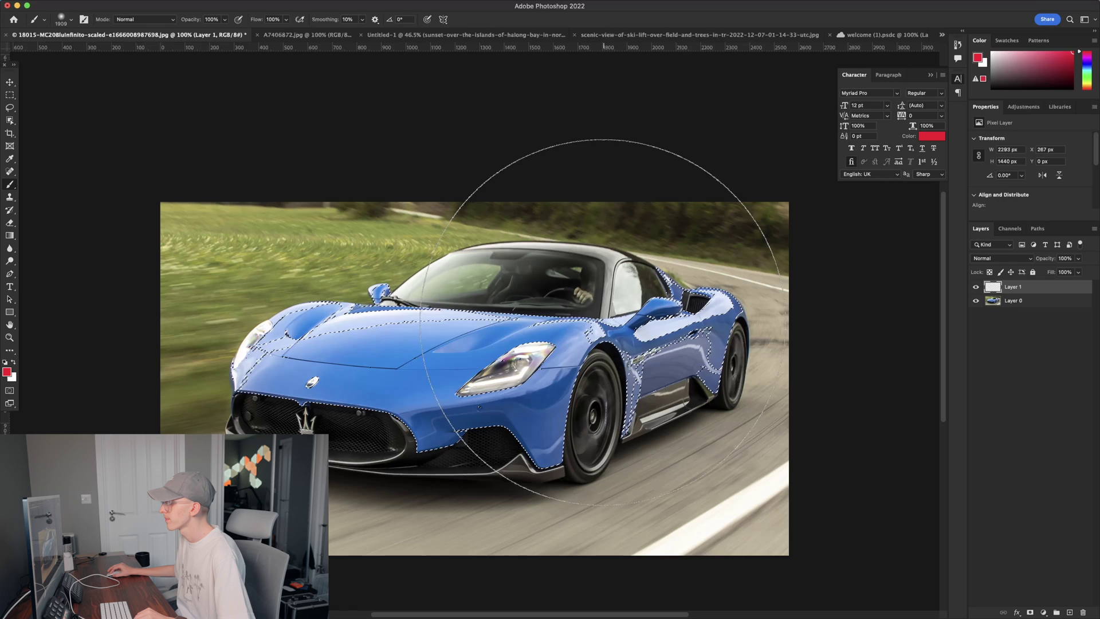
mouse_move(540, 314)
left_mouse_down()
mouse_move(521, 341)
mouse_move(590, 307)
left_mouse_up()
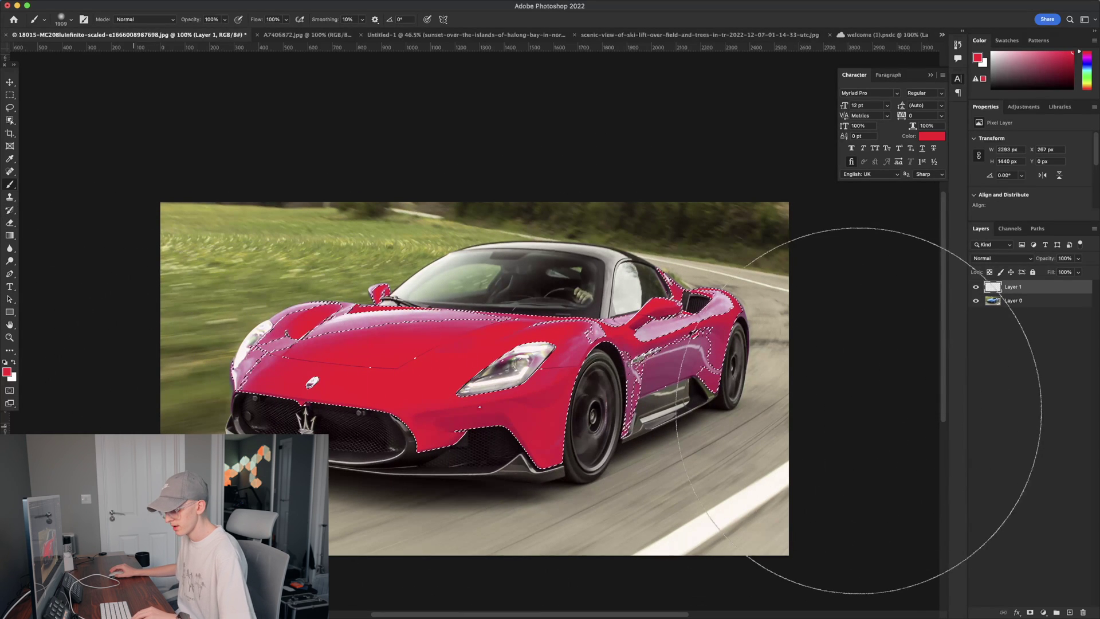
key("super+d")
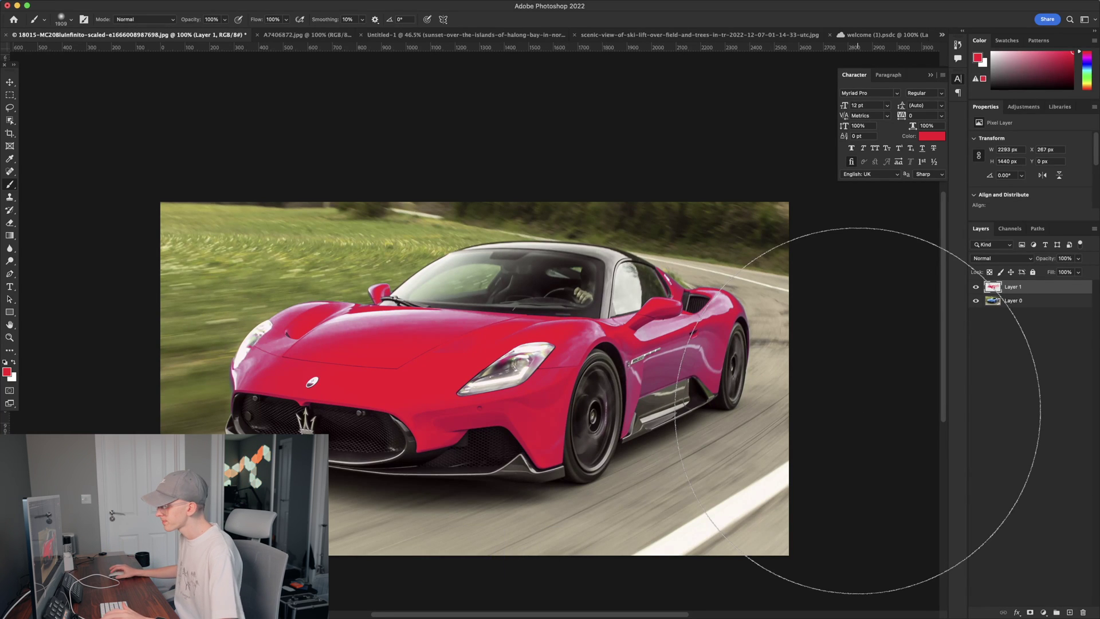
Zoom in on the car's side to inspect the red paint
scroll(519, 381, "up", 3)
scroll(519, 380, "left", 2)
scroll(515, 381, "down", 3)
scroll(515, 381, "right", 3)
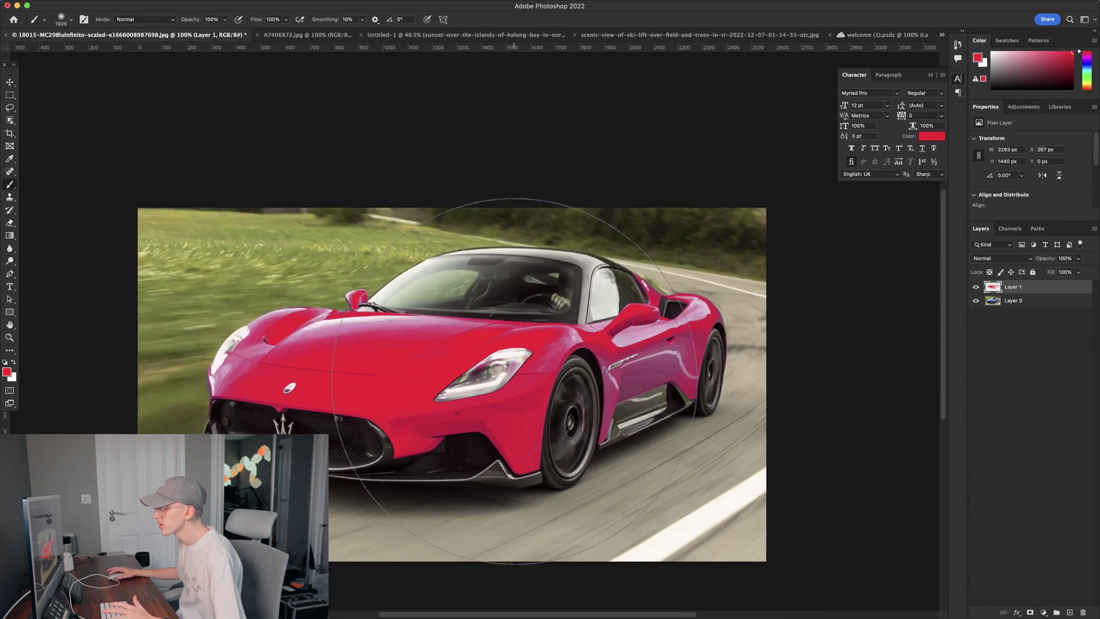
scroll(514, 382, "right", 2)
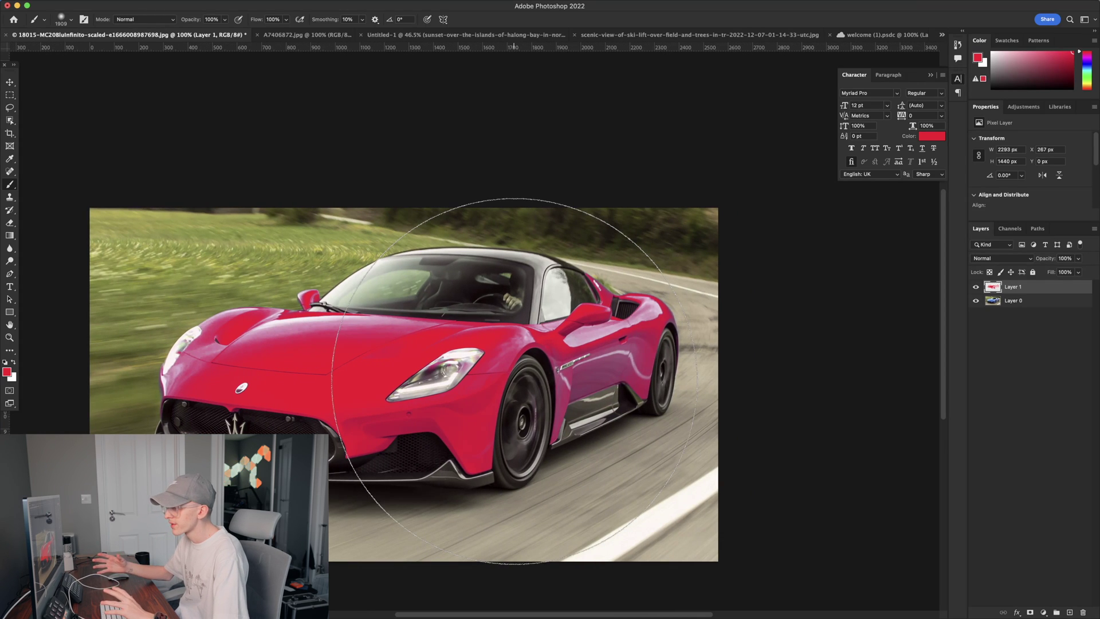
scroll(514, 381, "up", 1)
scroll(514, 382, "right", 1)
scroll(514, 381, "down", 3)
key("z")
mouse_move(562, 313)
left_mouse_down()
mouse_move(579, 295)
mouse_move(562, 294)
left_mouse_up()
key("b")
scroll(563, 294, "up", 3)
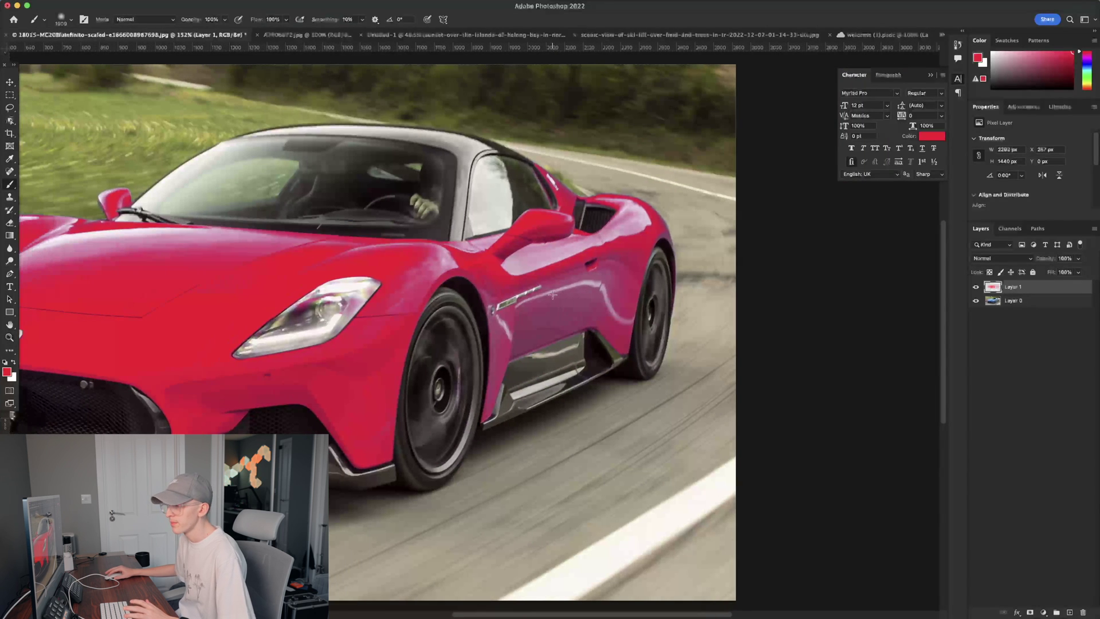
Change Layer 1's blend mode from Normal to Linear Light
scroll(563, 295, "left", 5)
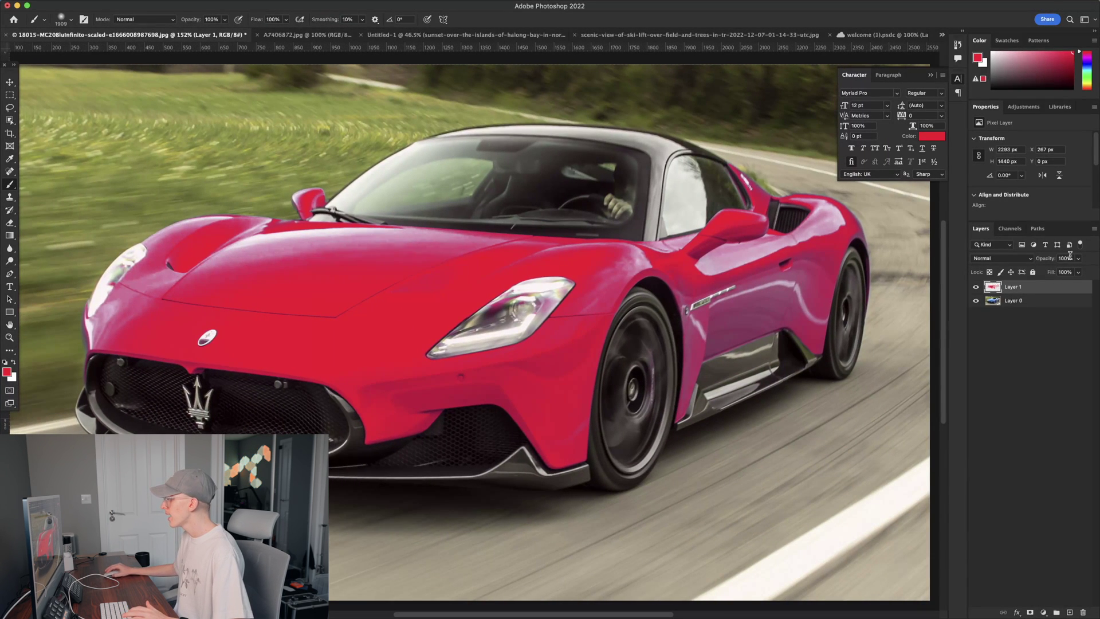
left_click(991, 259)
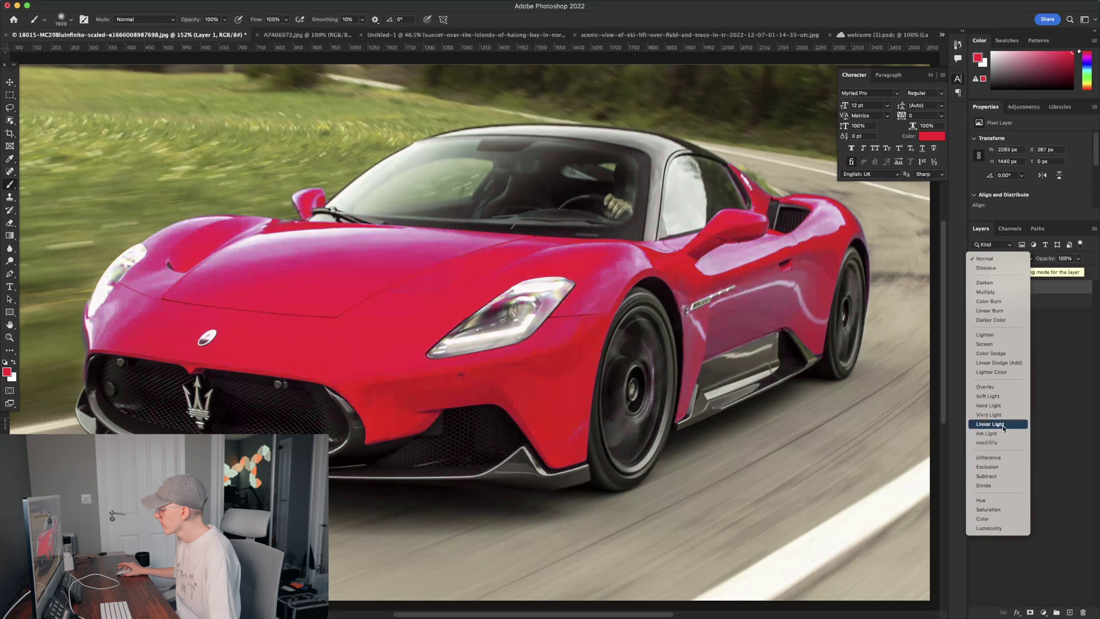
left_click(1002, 424)
left_click(1002, 424)
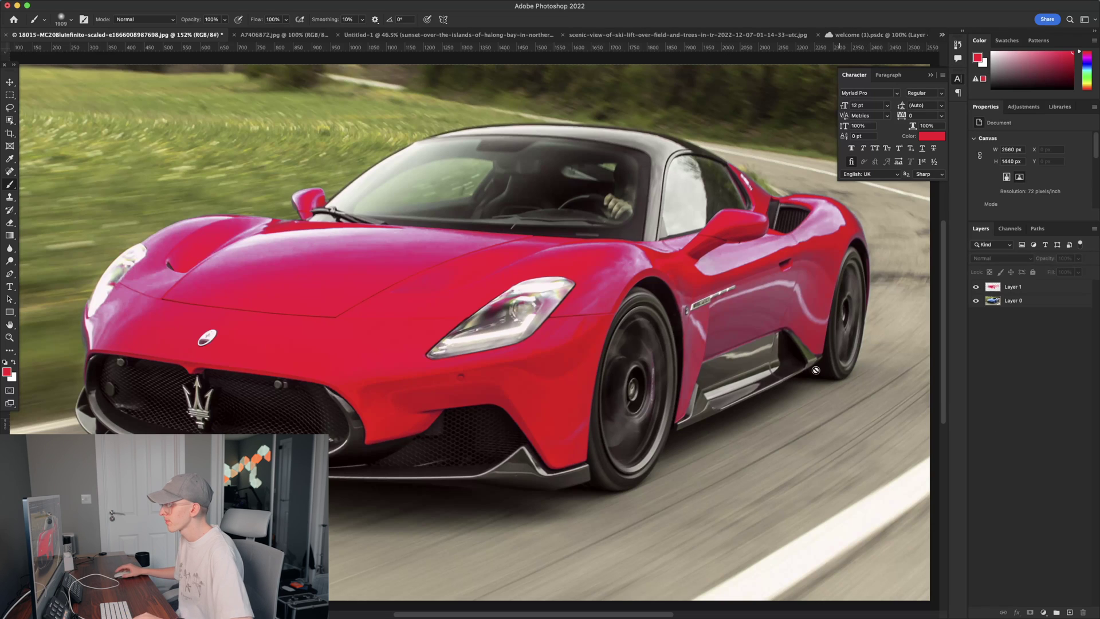
Toggle the red layer's visibility to compare the recoloured car with the original, checking the side vent
key("z")
mouse_move(621, 308)
left_mouse_down()
mouse_move(516, 309)
mouse_move(550, 309)
left_mouse_up()
key("b")
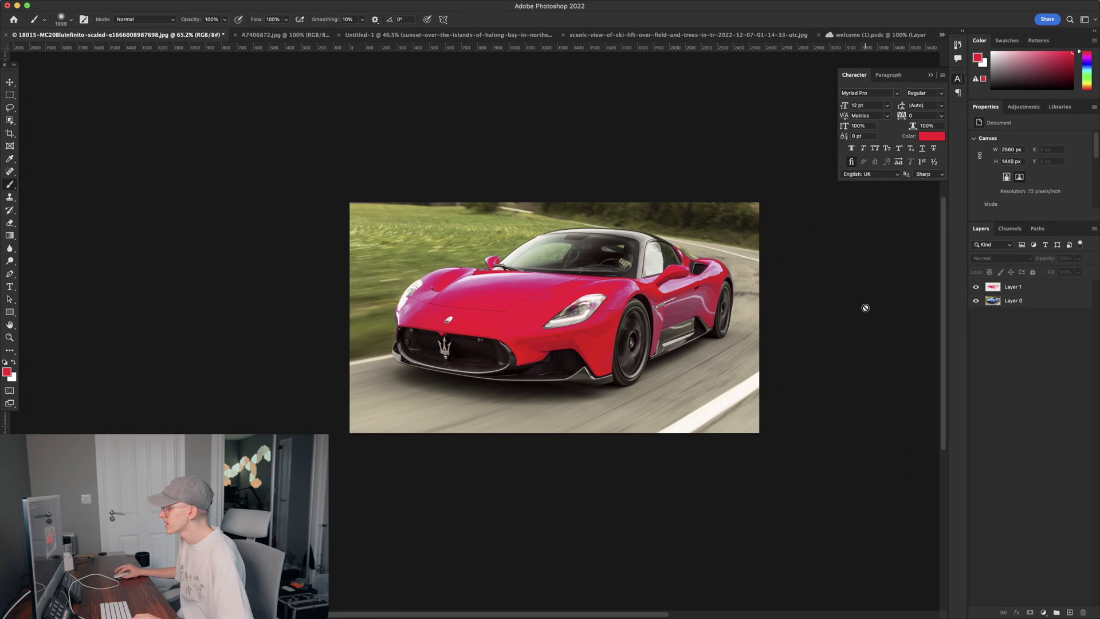
scroll(864, 307, "right", 3)
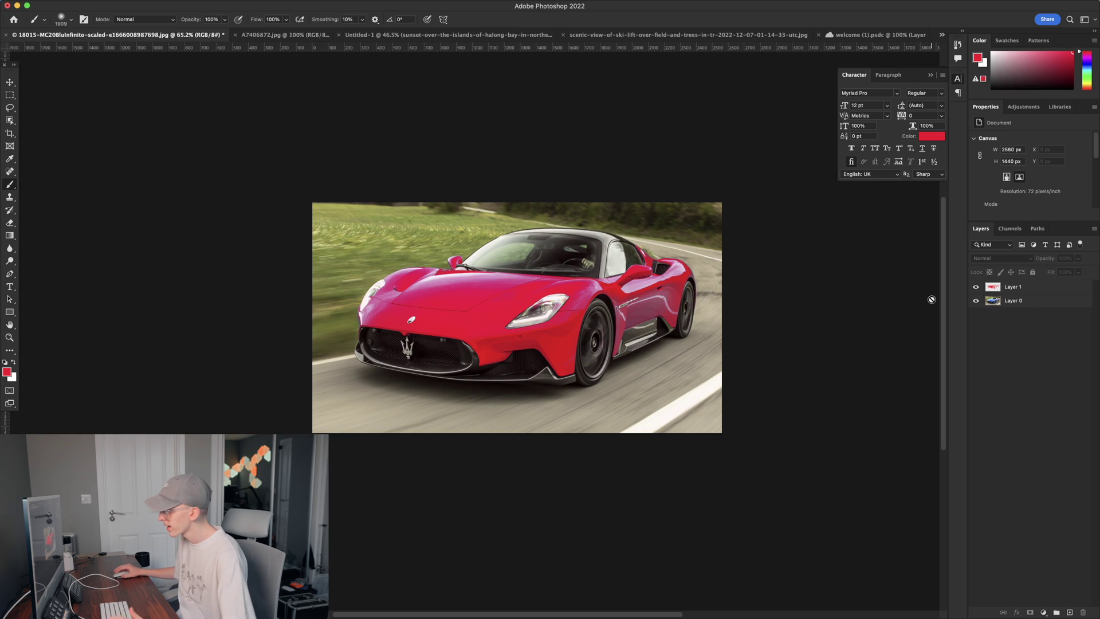
left_click(976, 287)
left_click(976, 288)
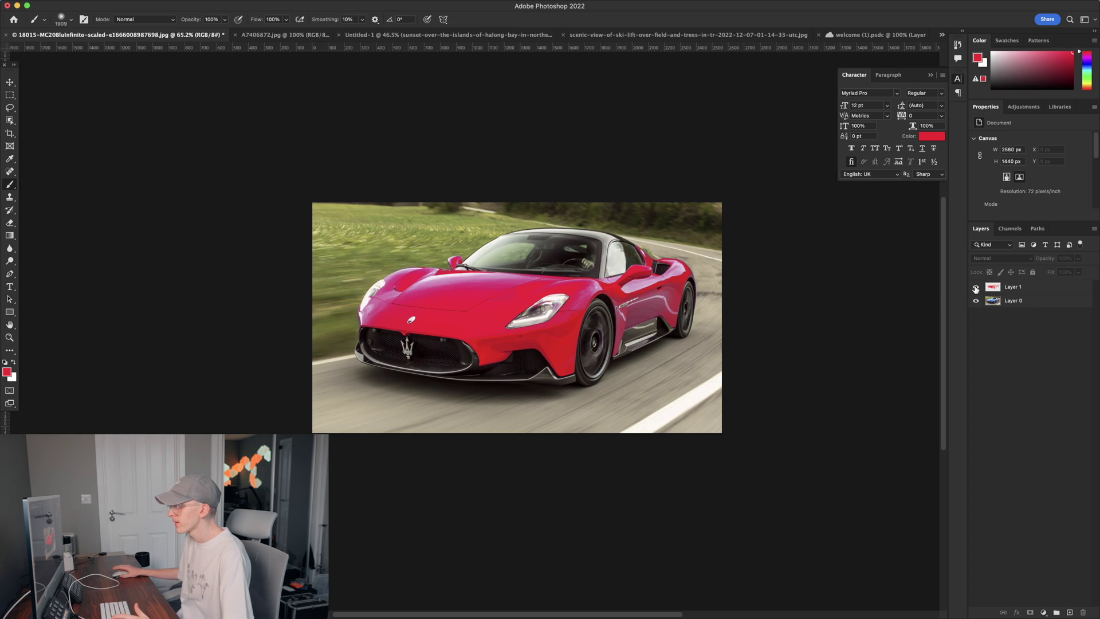
left_click(976, 287)
left_click(975, 287)
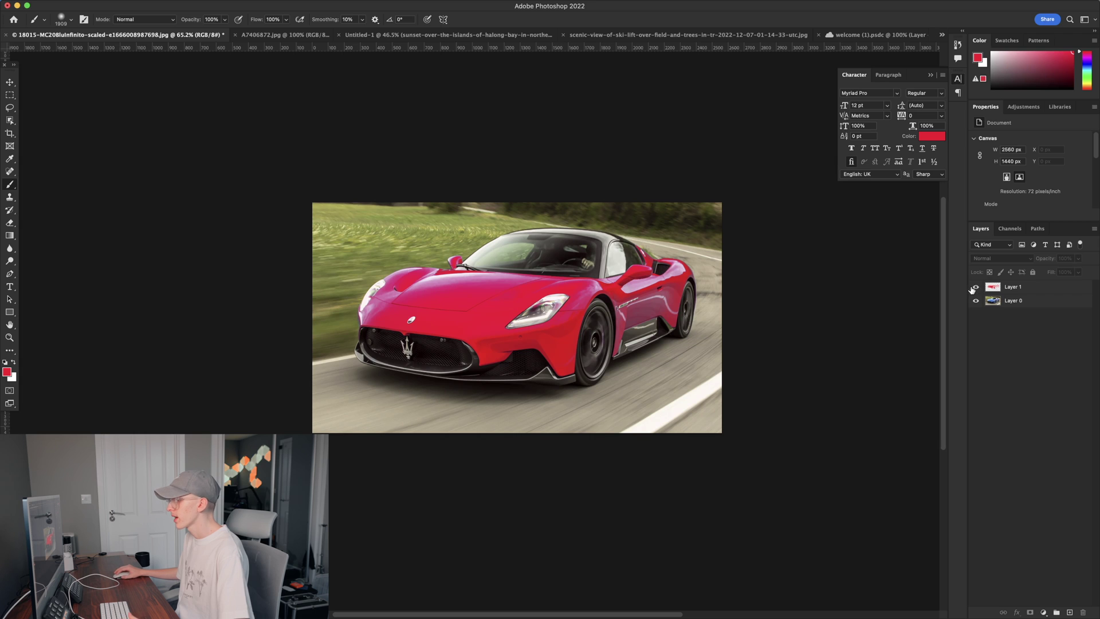
key("z")
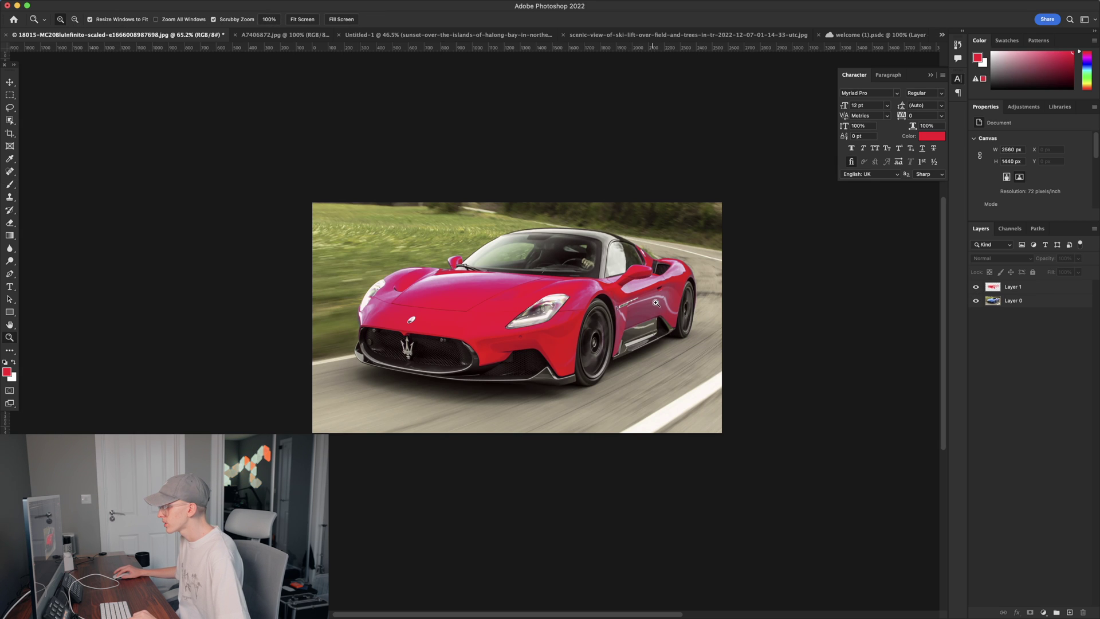
mouse_move(654, 306)
left_mouse_down()
mouse_move(716, 303)
mouse_move(646, 296)
left_mouse_up()
key("b")
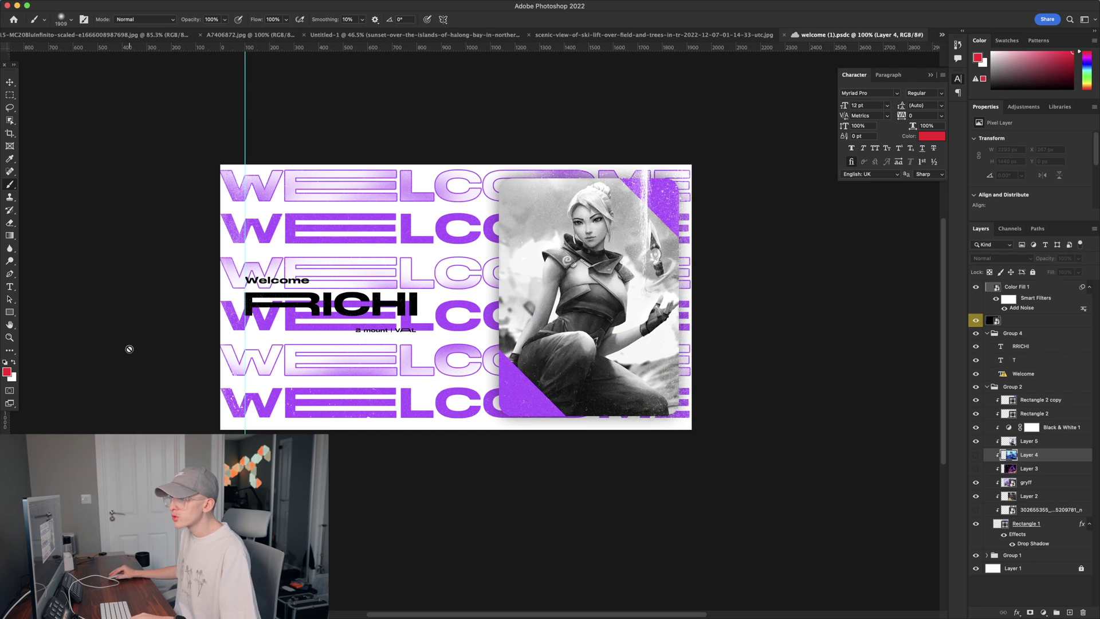
Draw a white rounded rectangle around the Welcome and RICHI text
left_click(11, 314)
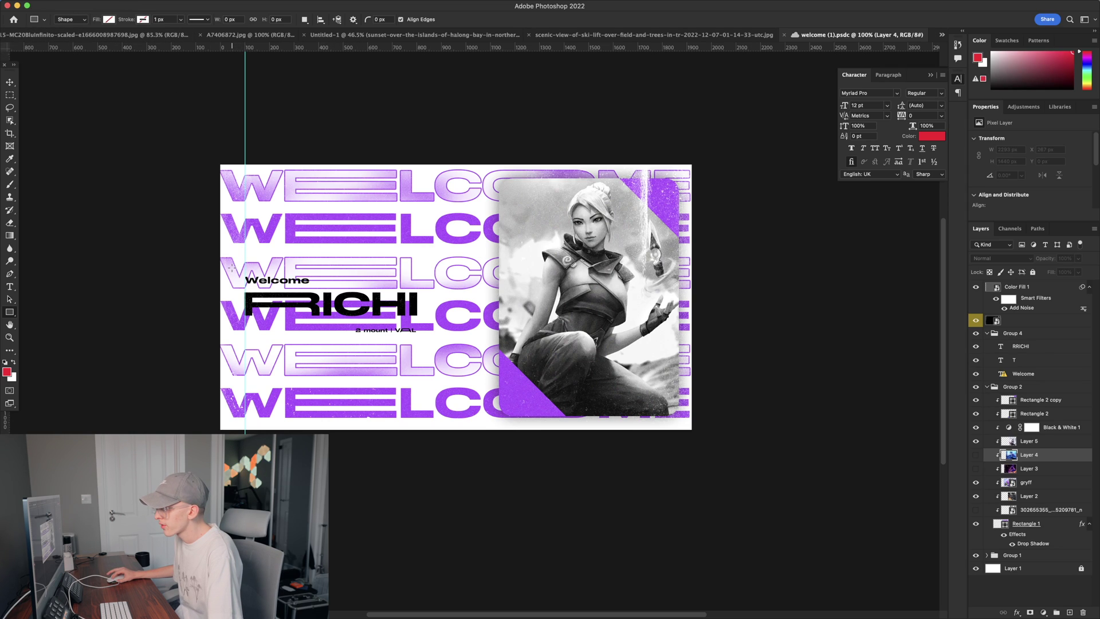
left_click_drag(232, 267, 456, 346)
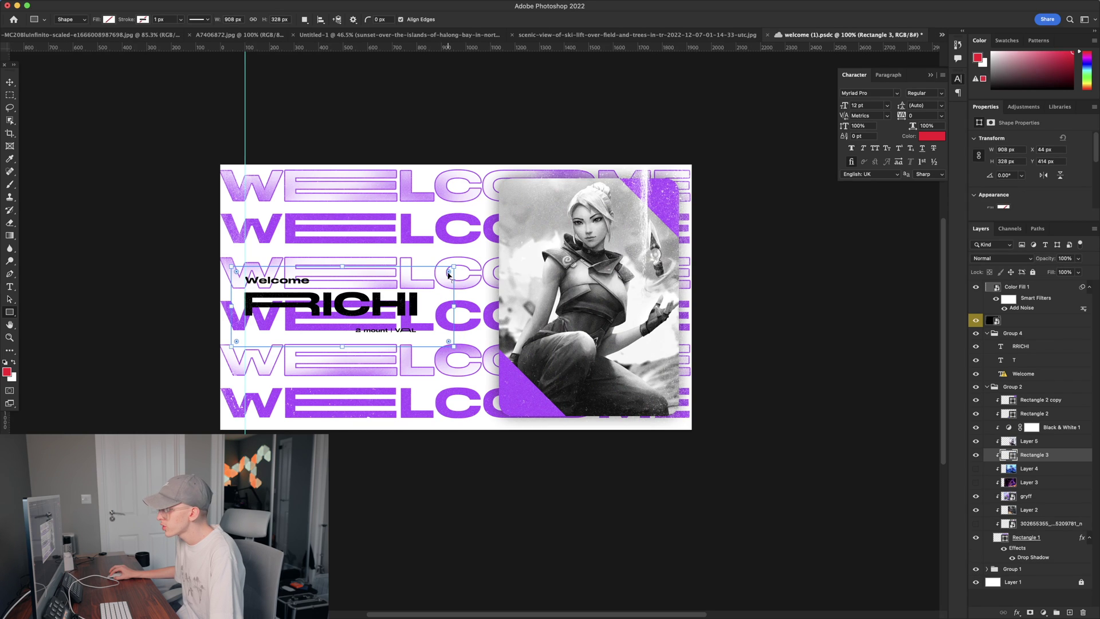
mouse_move(449, 274)
left_mouse_down()
mouse_move(457, 263)
mouse_move(447, 274)
left_mouse_up()
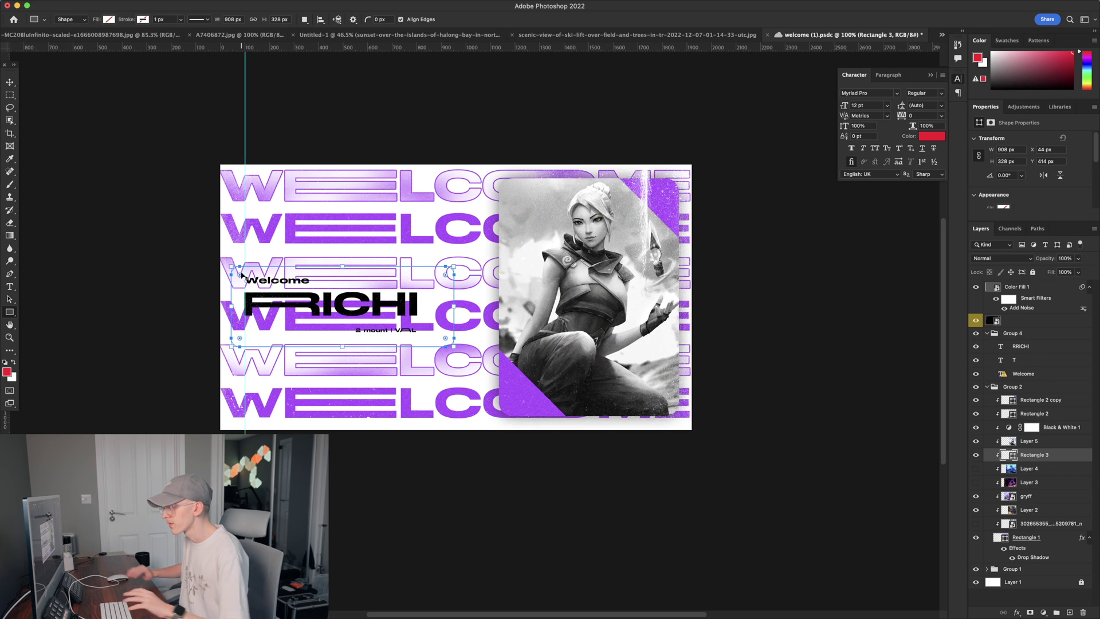
left_click(109, 21)
left_click(145, 71)
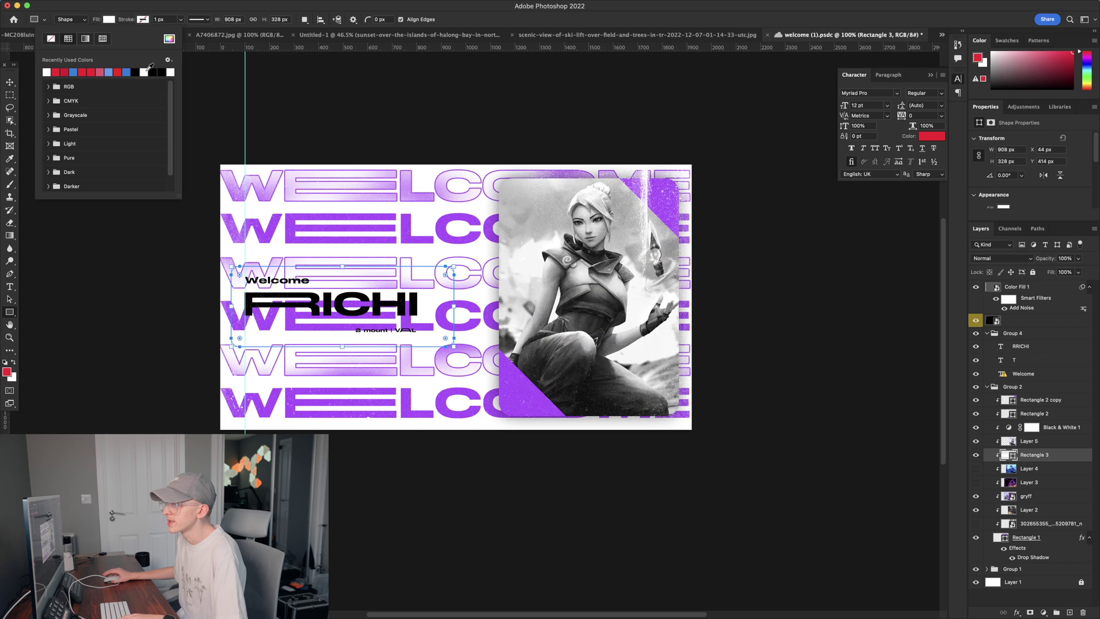
Set the foreground colour to pure white and save the banner document
left_click(11, 372)
left_click_drag(95, 364, 2, 310)
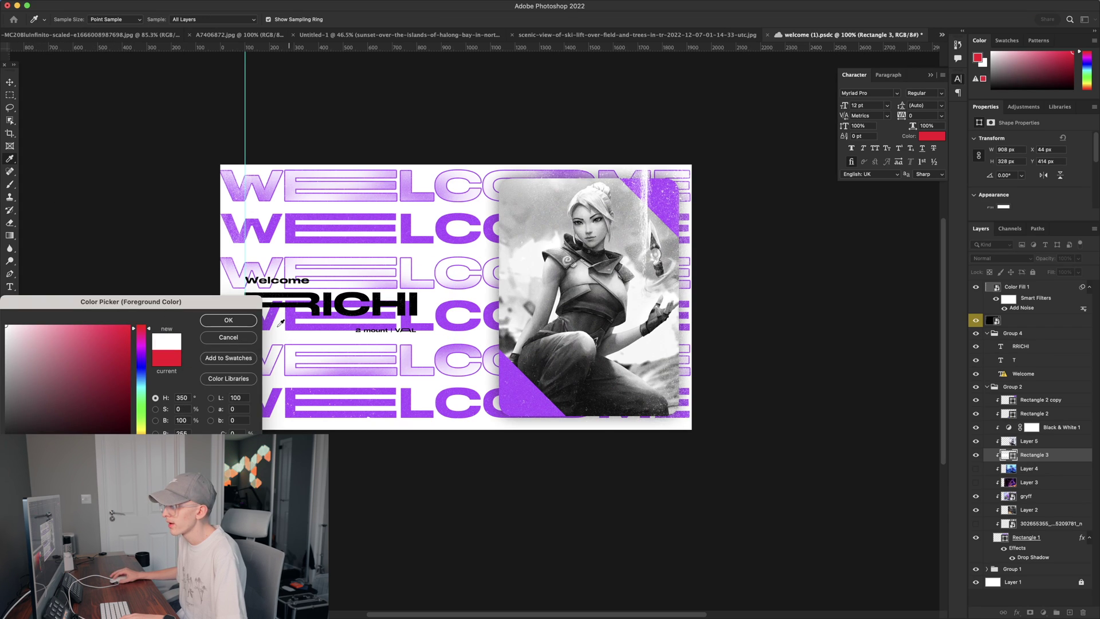
left_click(228, 320)
key("ctrl+s")
Place Rectangle 3 beneath the Welcome text and nudge the white panel slightly left
left_click_drag(1032, 456, 1035, 385)
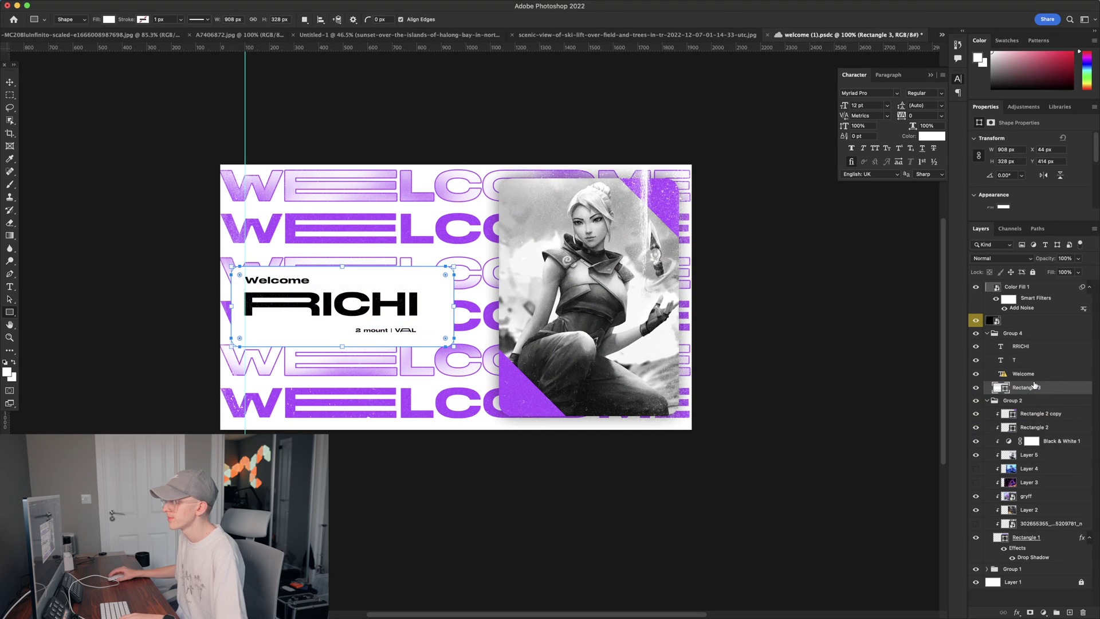
left_click(10, 82)
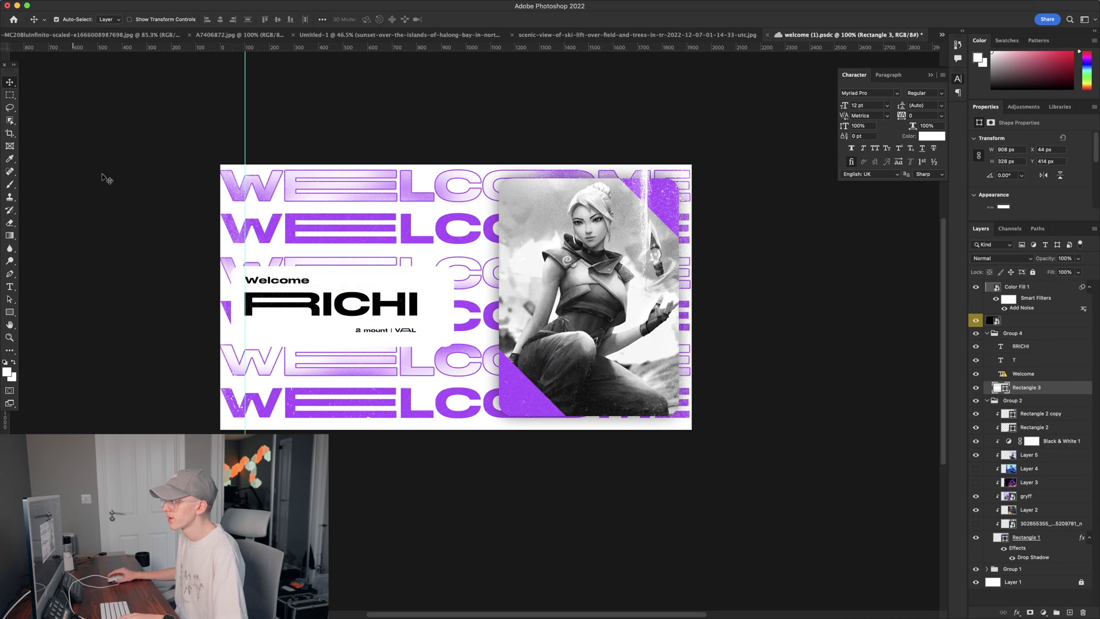
mouse_move(372, 280)
left_mouse_down()
mouse_move(362, 279)
mouse_move(375, 277)
left_mouse_up()
left_click(376, 278)
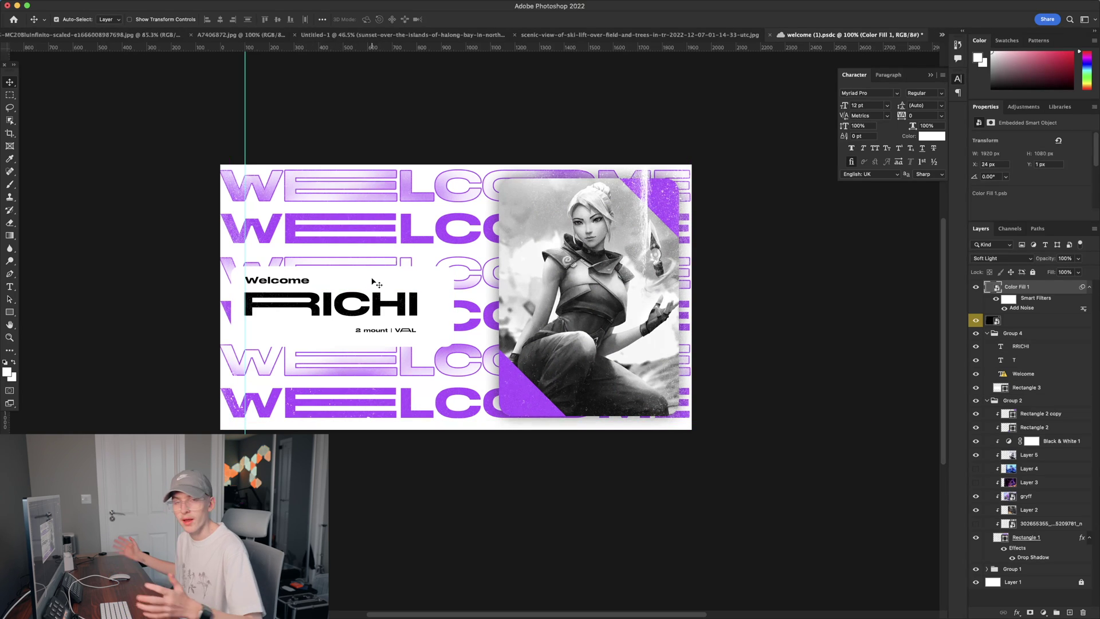
left_click(1040, 391)
key("super+t")
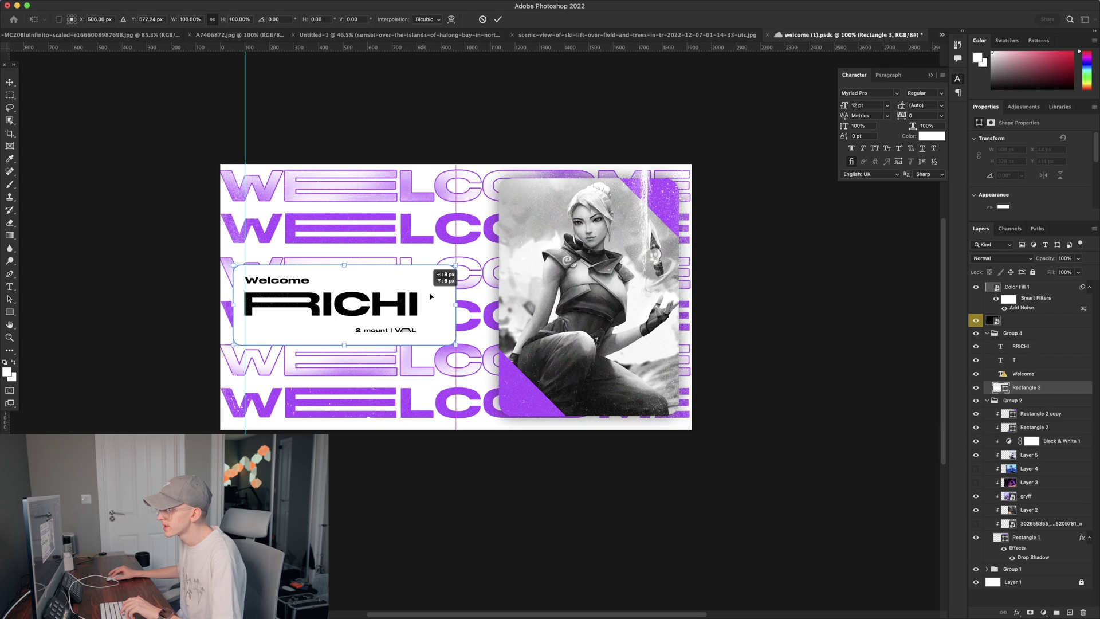
left_click_drag(427, 294, 423, 296)
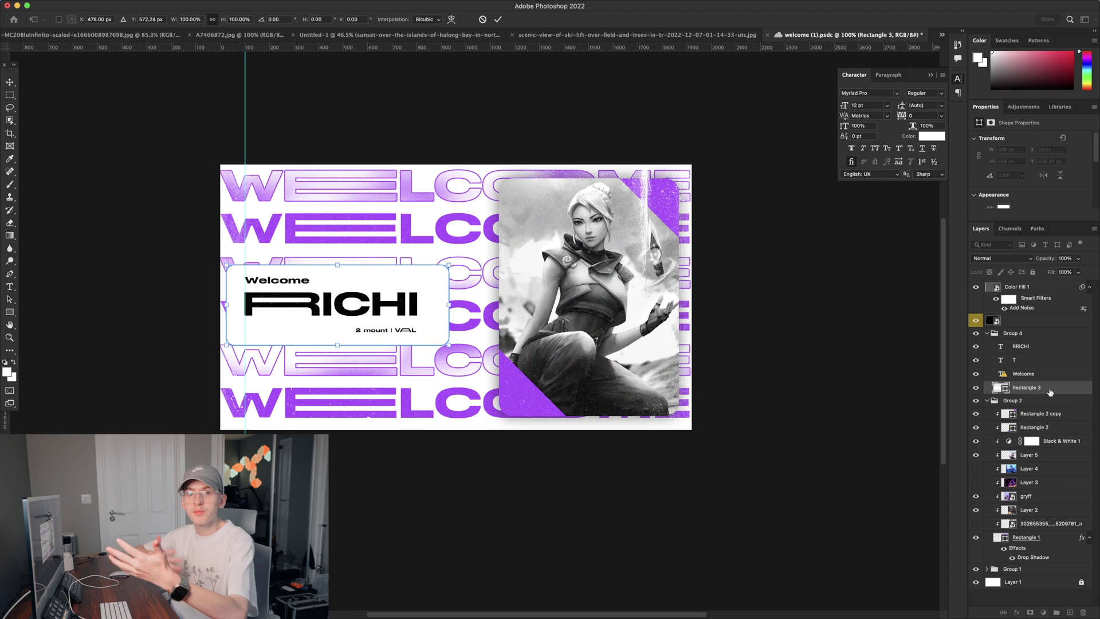
key("Return")
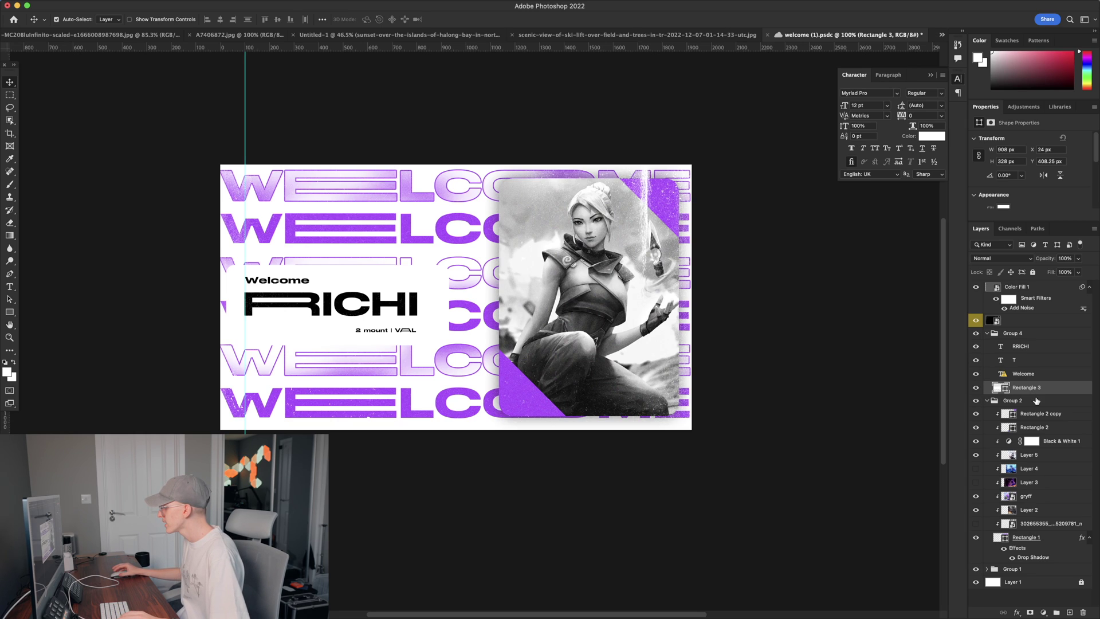
Inspect Group 2 by toggling the photo card and WELCOME lettering visibility
left_click(986, 403)
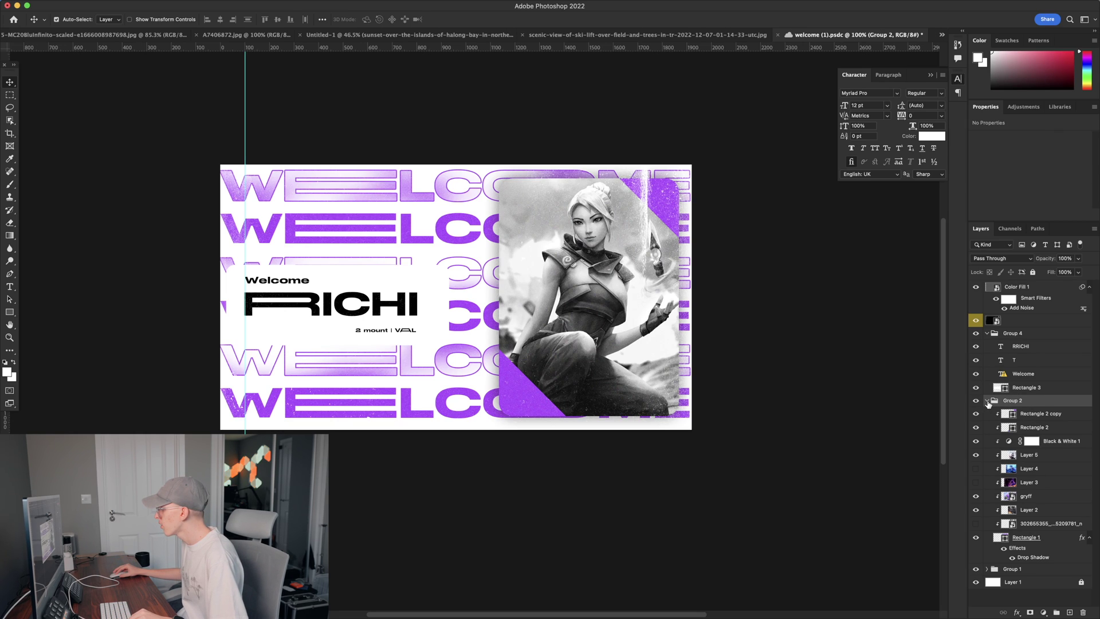
left_click(986, 401)
left_click(975, 401)
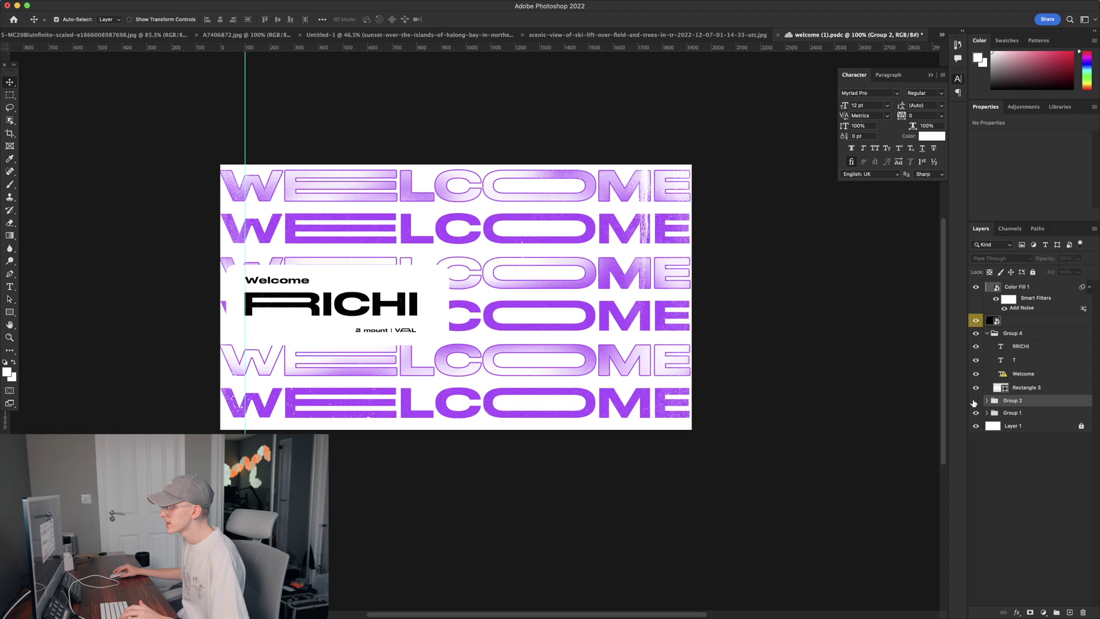
left_click(976, 401)
left_click(975, 413)
left_click(976, 413)
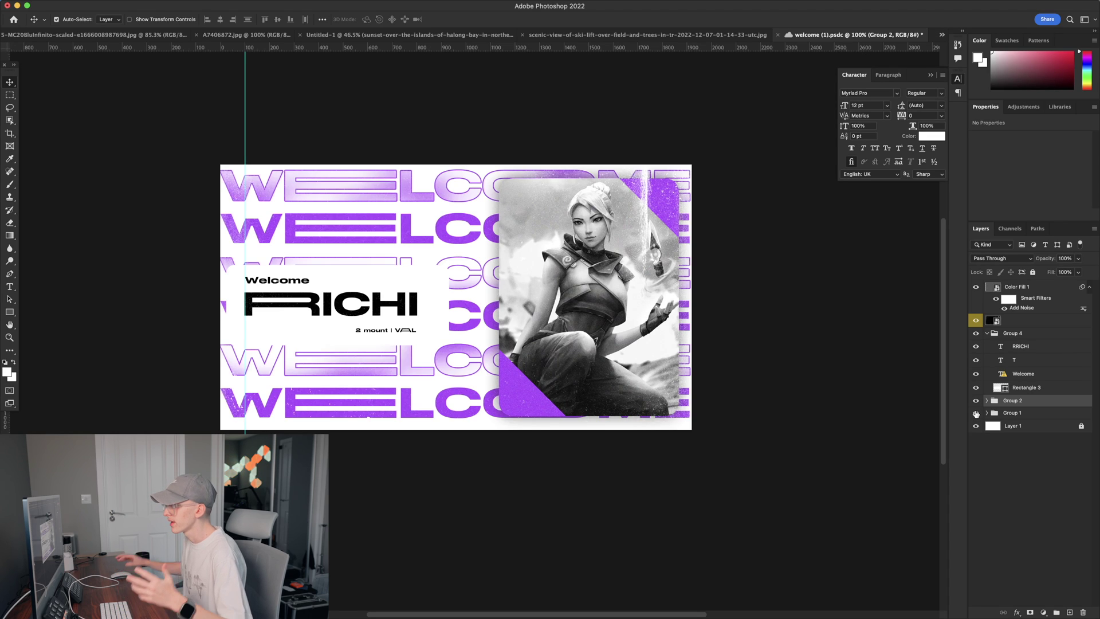
Group and merge Group 1 and Group 2, then place a duplicate above Rectangle 3
left_click(1041, 413, "shift")
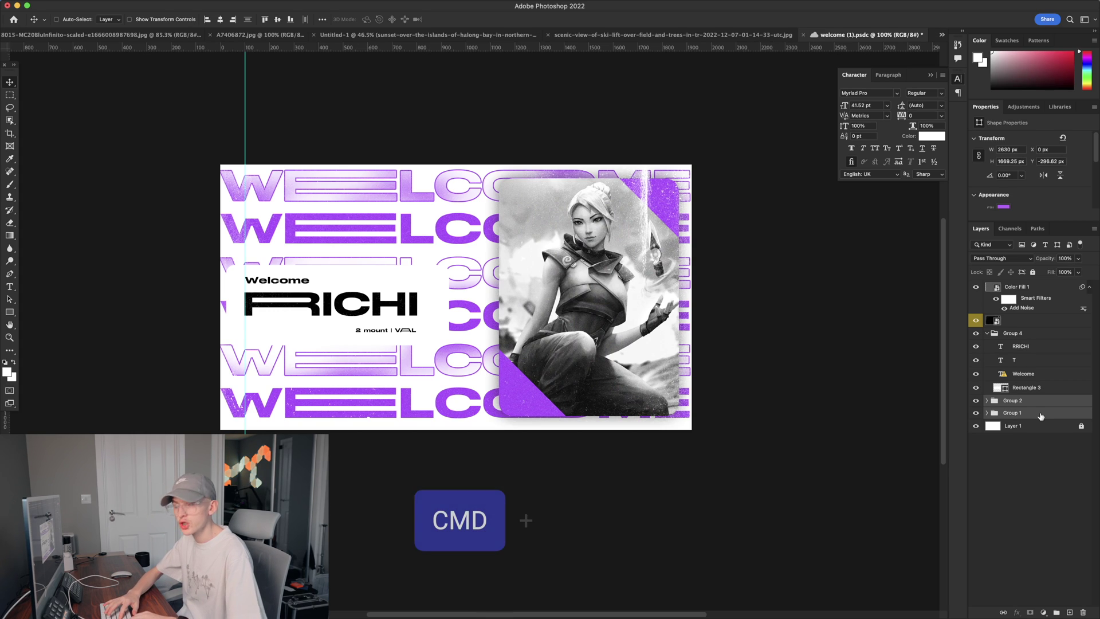
key("super+g")
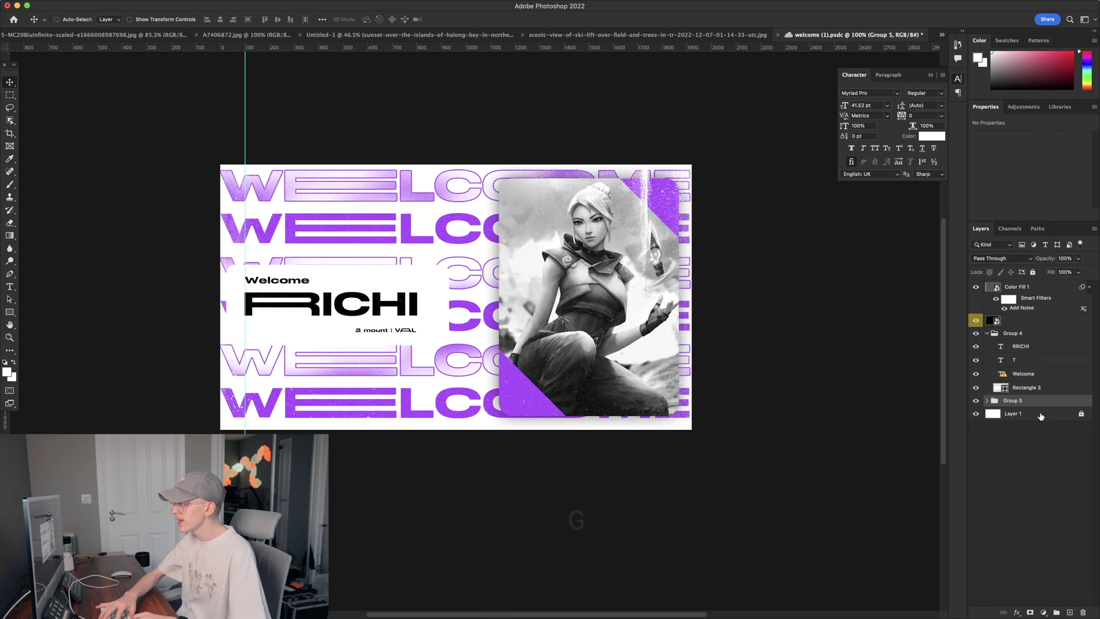
key("super+e")
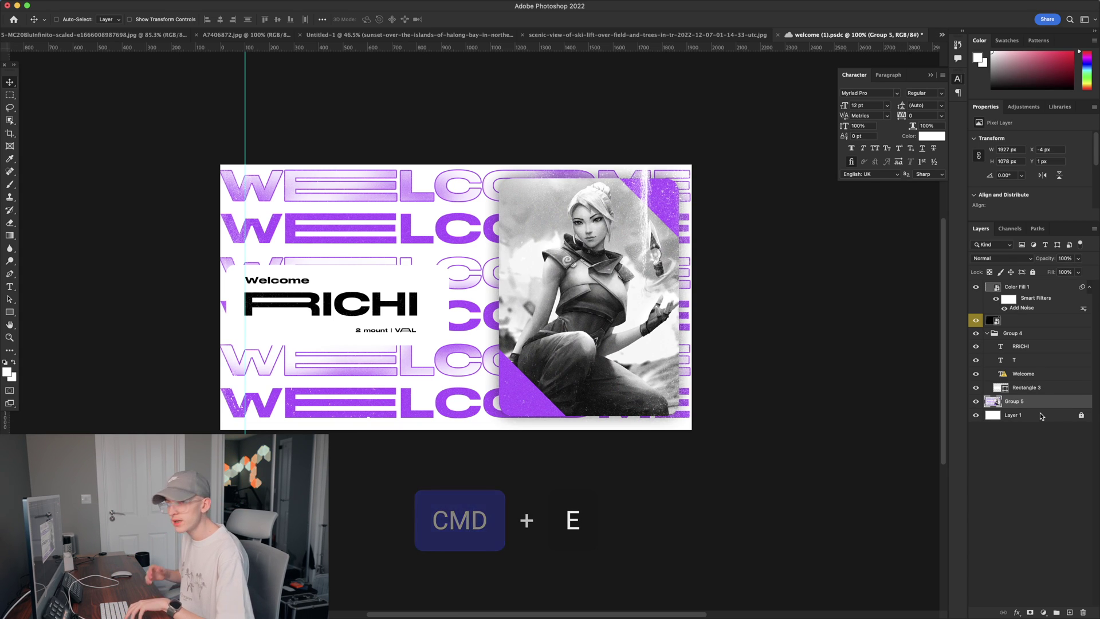
key("super+j")
mouse_move(993, 392)
left_mouse_down()
mouse_move(1027, 404)
mouse_move(1026, 381)
mouse_move(1014, 387)
left_mouse_up()
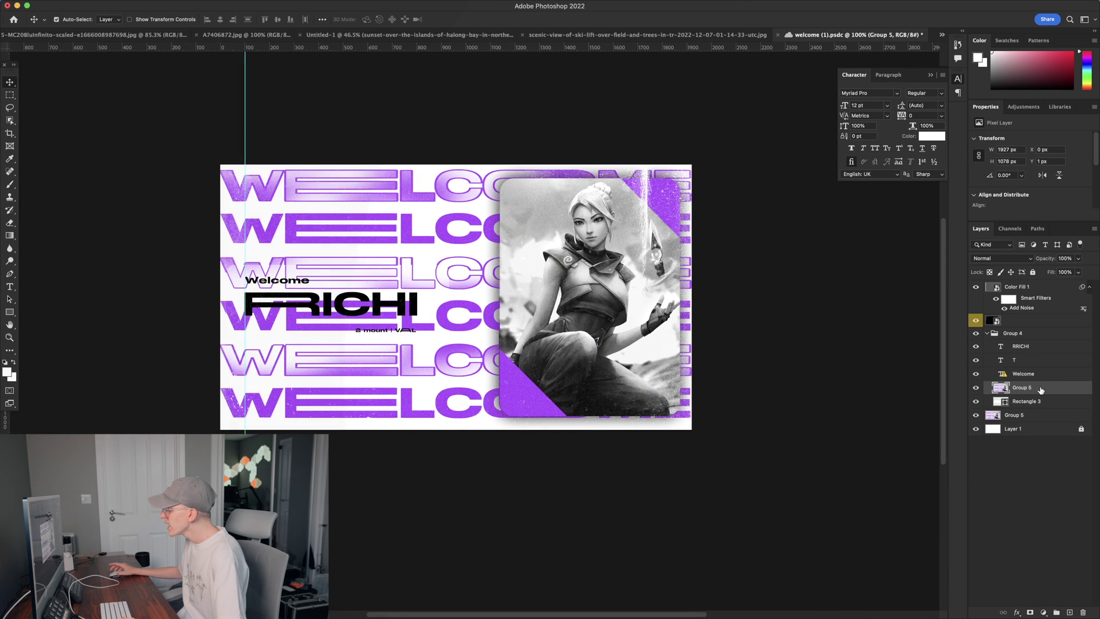
Clip the top artwork copy to Rectangle 3, then check it by hiding and showing the bottom merged layer
right_click(1042, 390)
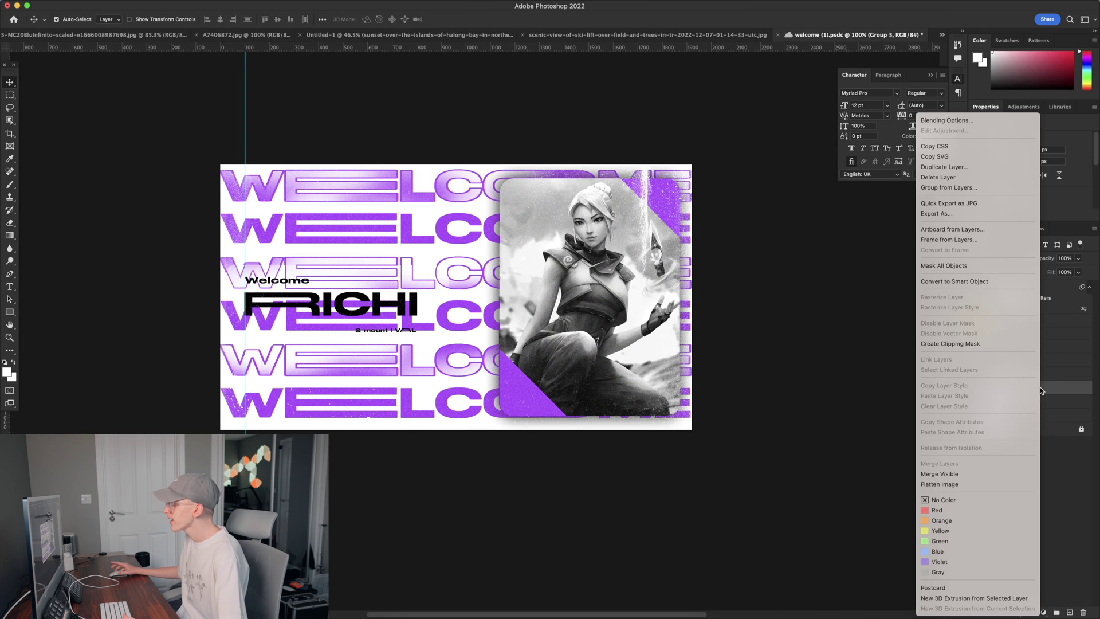
left_click(953, 346)
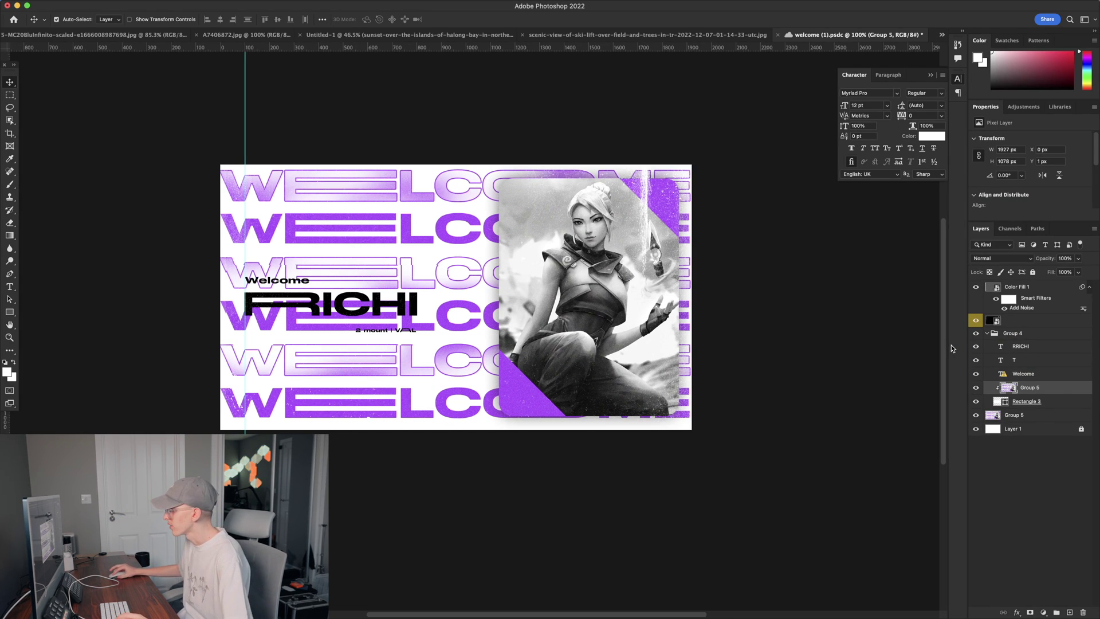
left_click(977, 416)
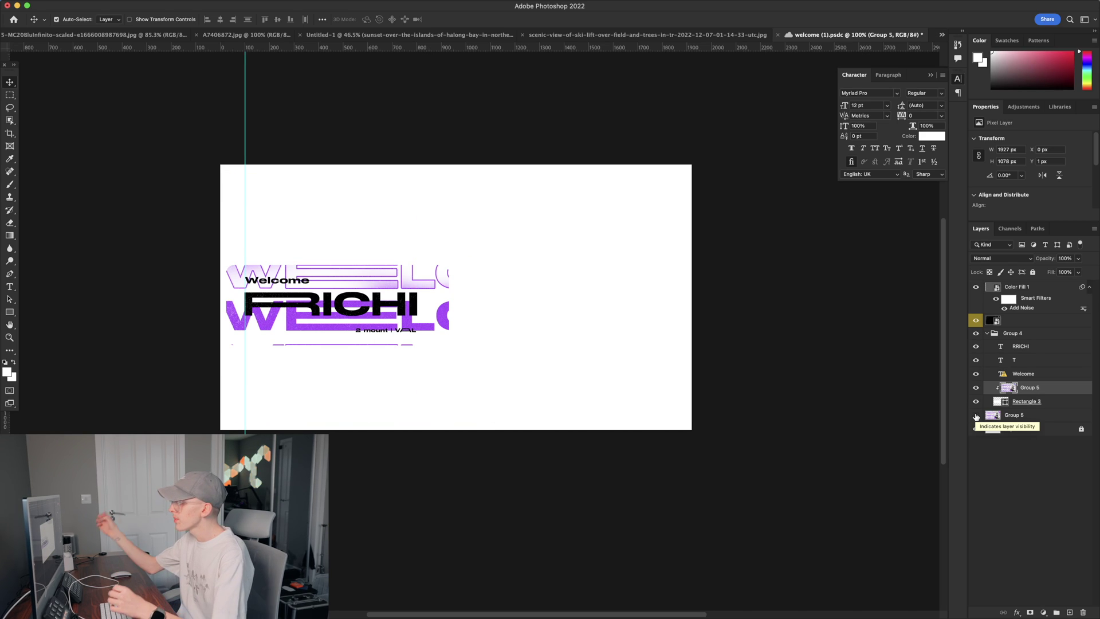
mouse_move(355, 300)
left_mouse_down()
mouse_move(361, 381)
mouse_move(562, 376)
mouse_move(395, 376)
mouse_move(357, 344)
left_mouse_up()
left_click(976, 415)
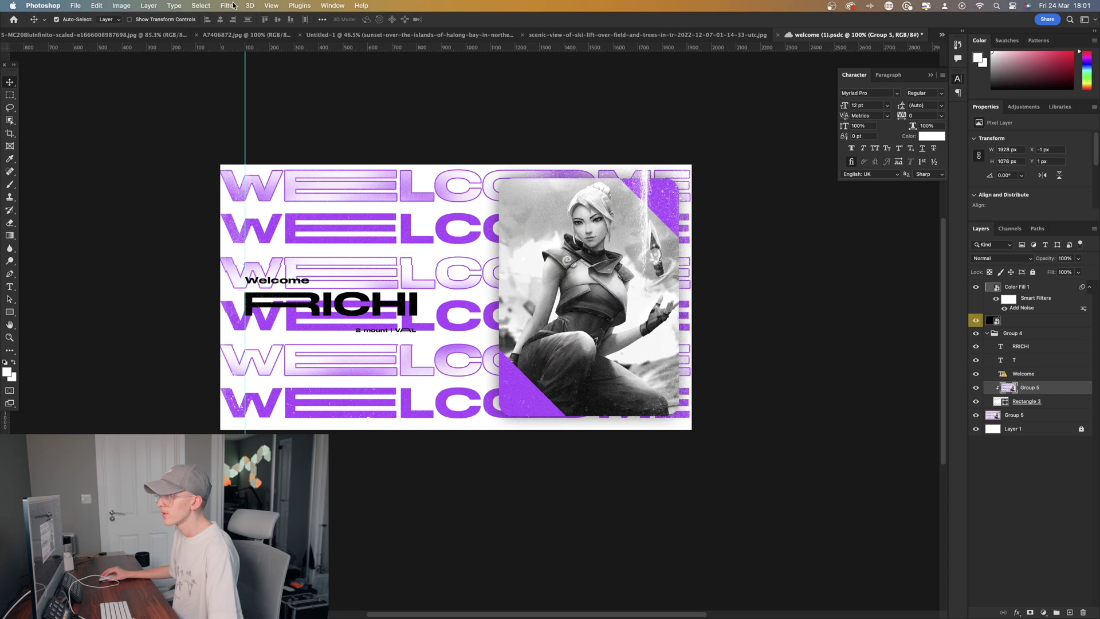
Apply a 10-pixel Gaussian Blur to the clipped artwork copy
left_click(228, 6)
mouse_move(245, 133)
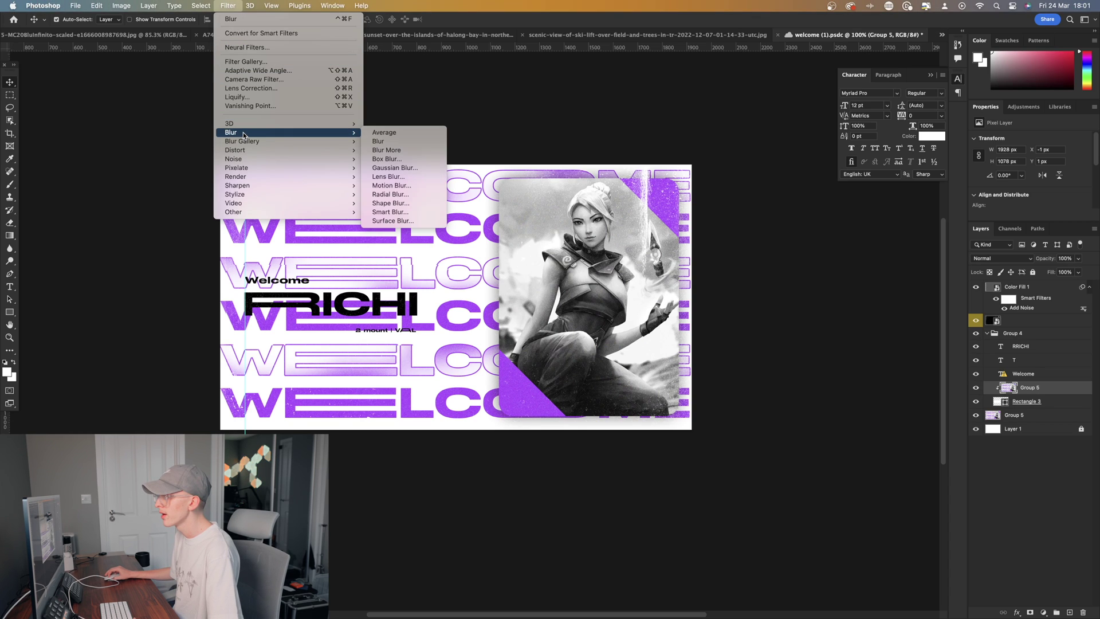
left_click(387, 167)
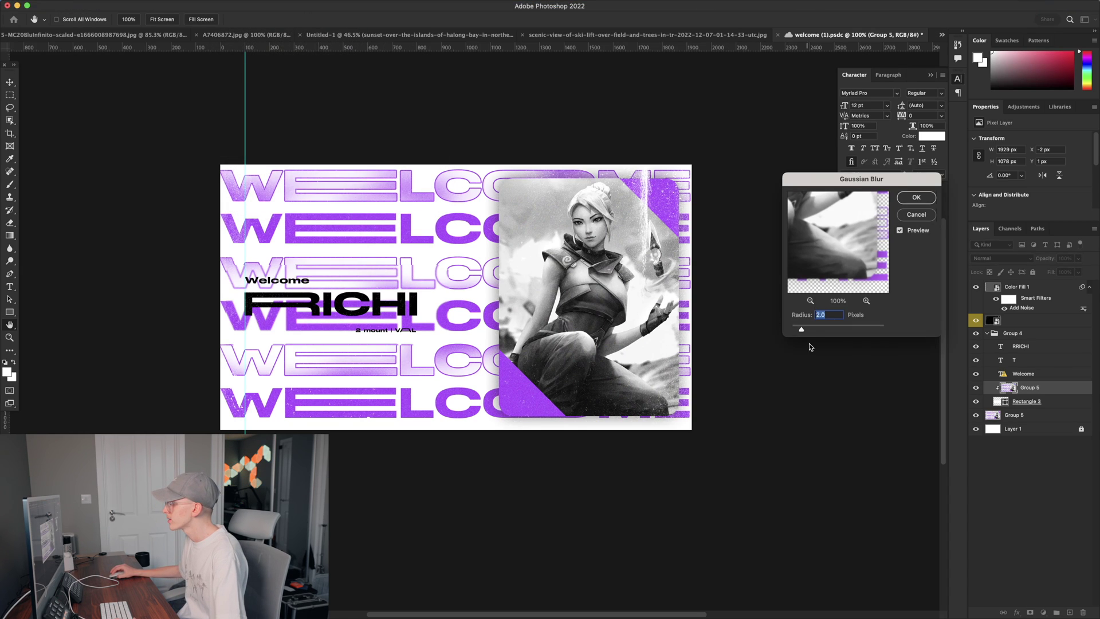
left_click_drag(802, 329, 940, 332)
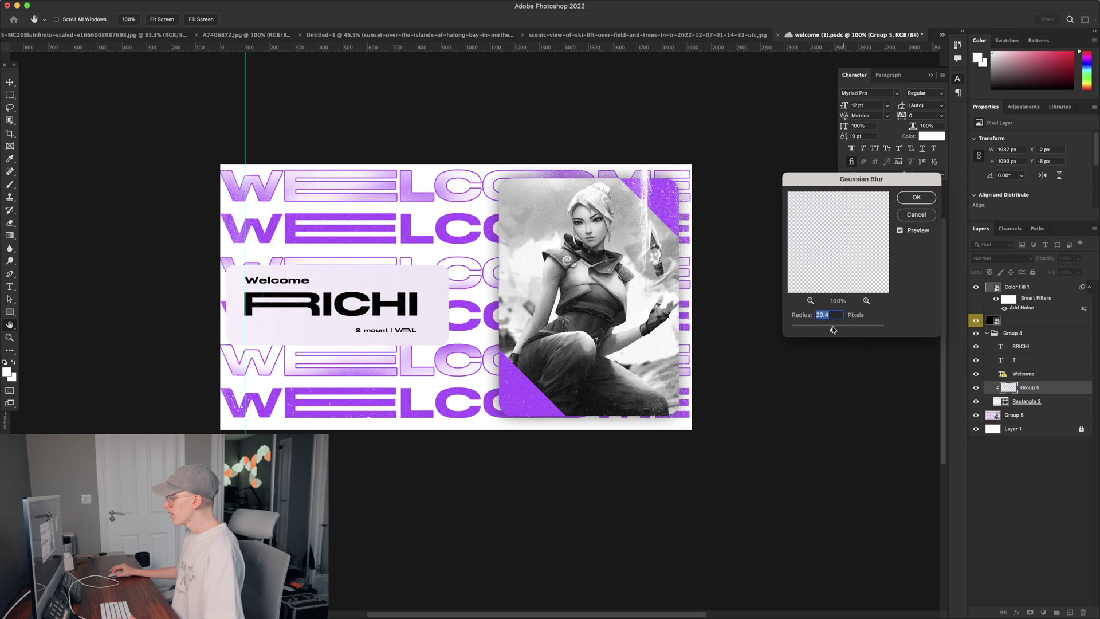
left_click_drag(884, 329, 817, 330)
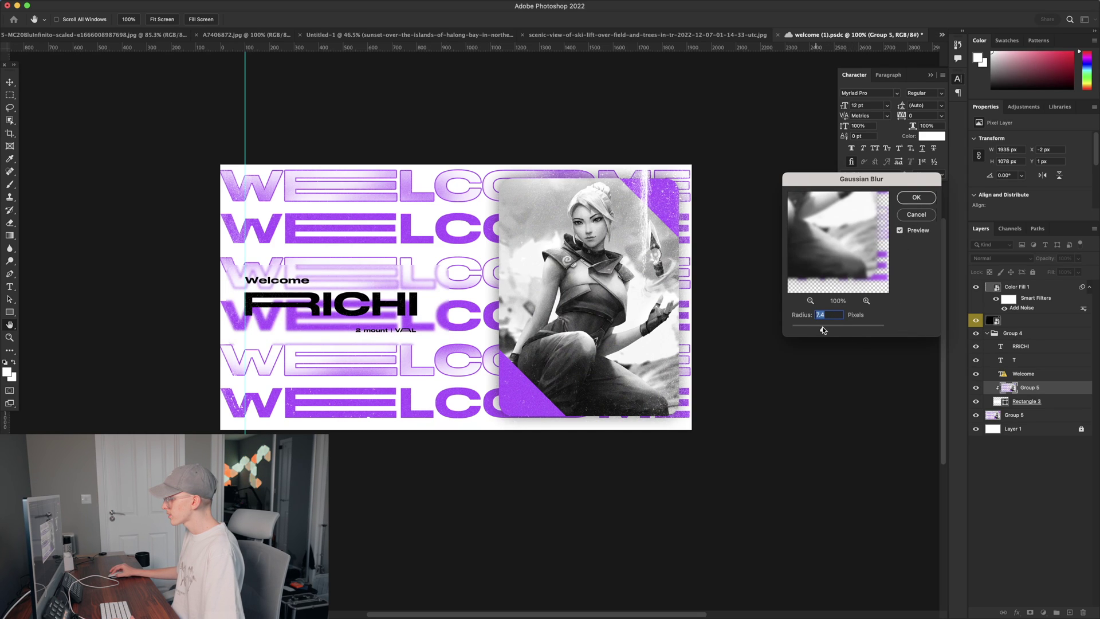
type("10")
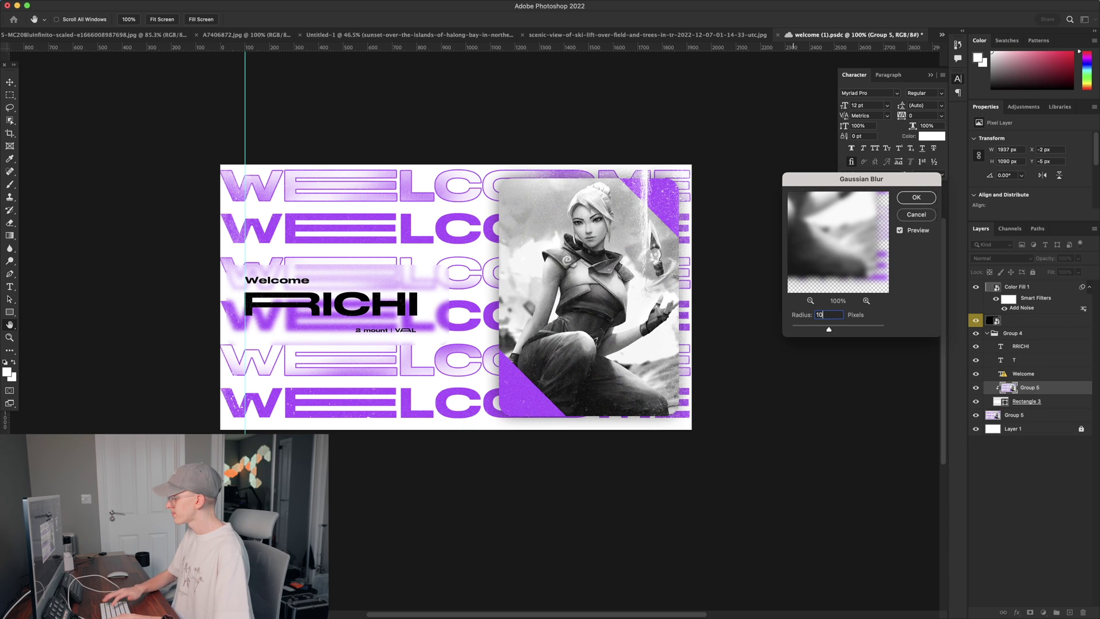
key("Tab")
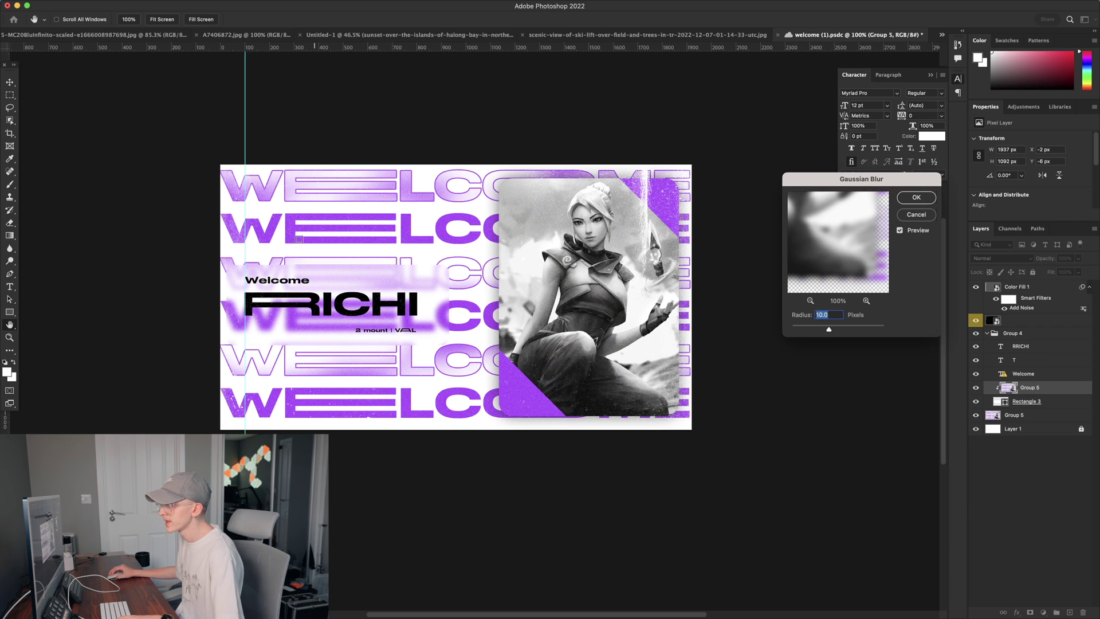
left_click(915, 198)
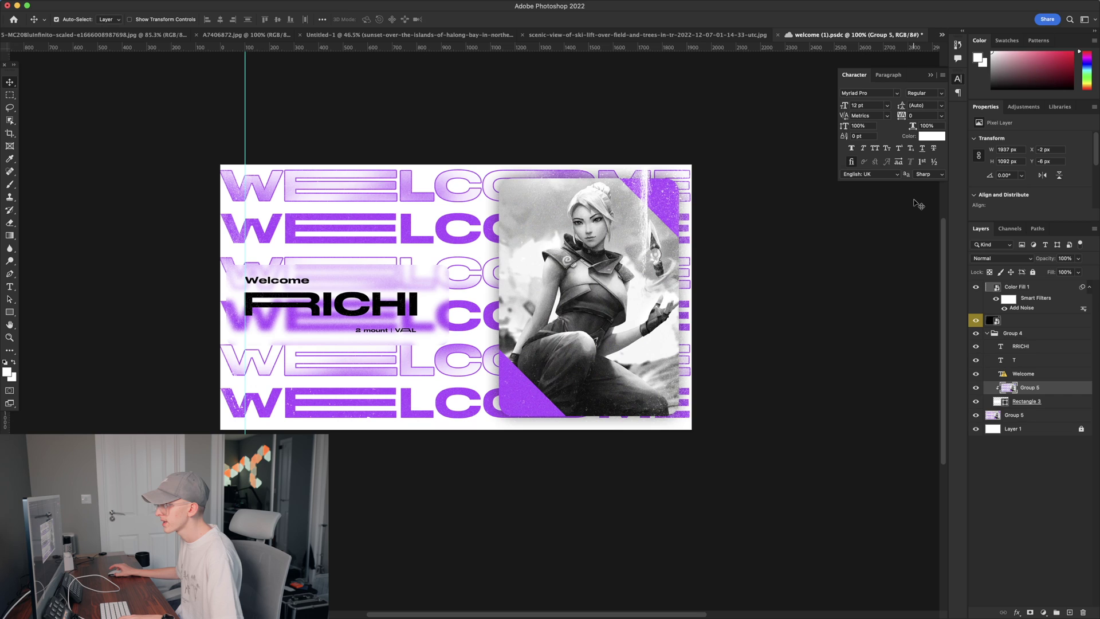
Reposition the Rectangle 3 panel over the artwork with Free Transform
left_click(1052, 401)
key("ctrl+t")
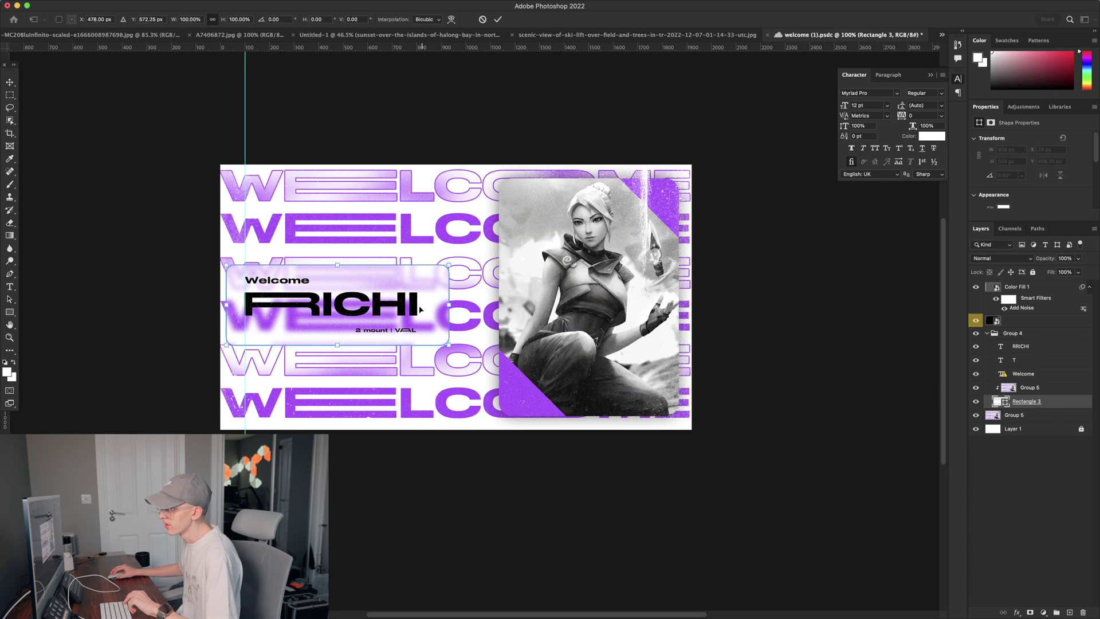
mouse_move(420, 309)
left_mouse_down()
mouse_move(421, 286)
mouse_move(474, 233)
mouse_move(608, 255)
mouse_move(652, 208)
mouse_move(409, 310)
mouse_move(399, 203)
mouse_move(398, 337)
mouse_move(429, 393)
mouse_move(710, 281)
mouse_move(463, 277)
mouse_move(422, 299)
left_mouse_up()
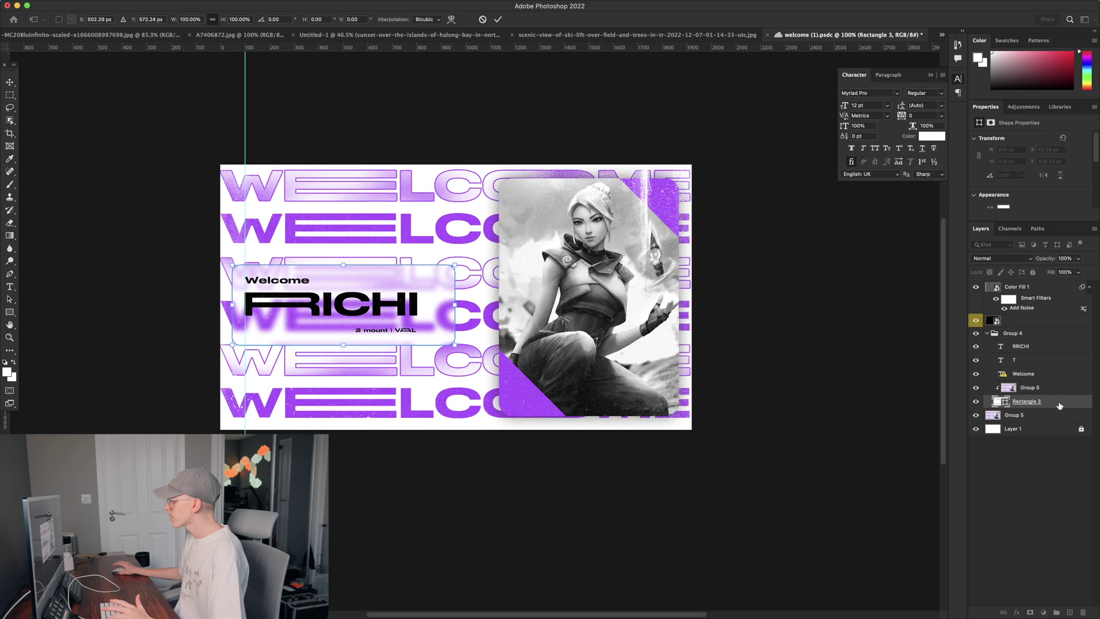
Commit the panel's position and give Rectangle 3 a Drop Shadow with lowered opacity
key("Return")
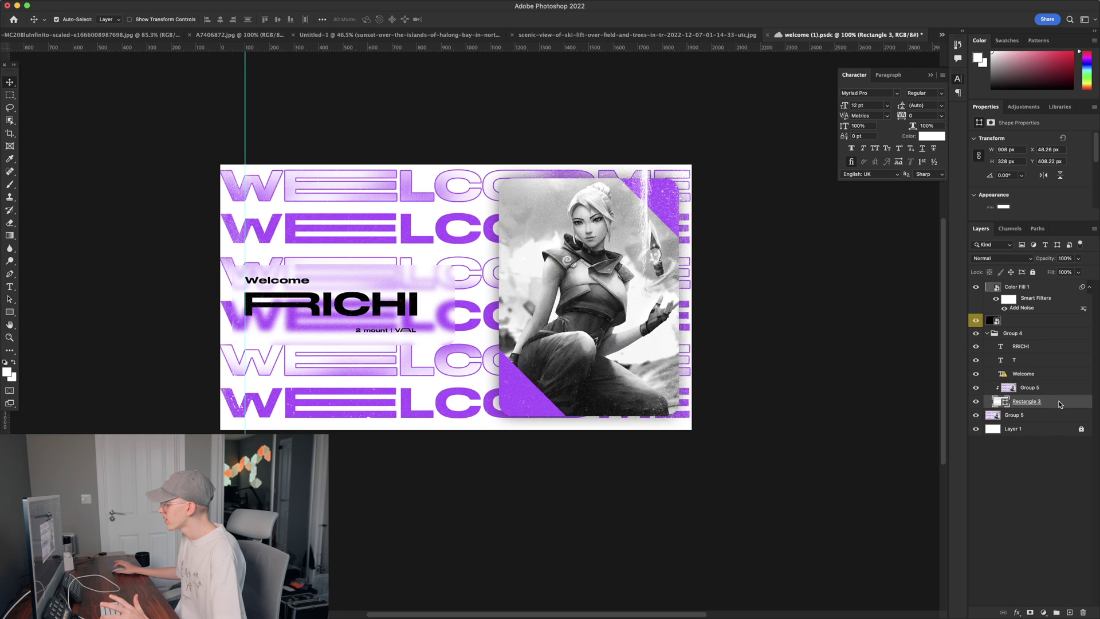
double_click(1061, 405)
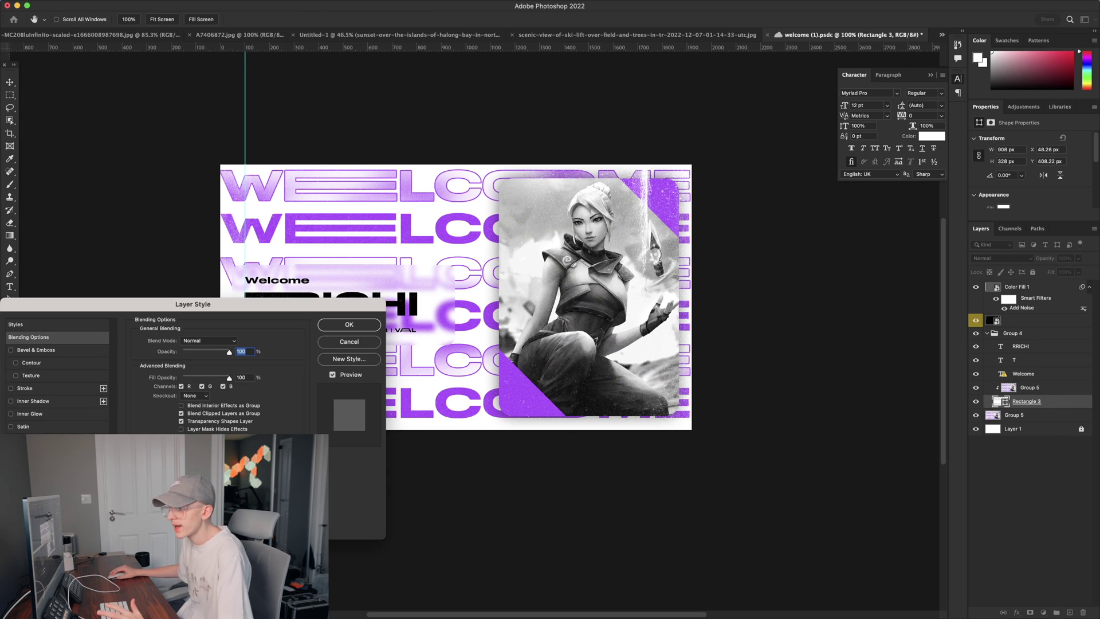
left_click(10, 489)
left_click(34, 489)
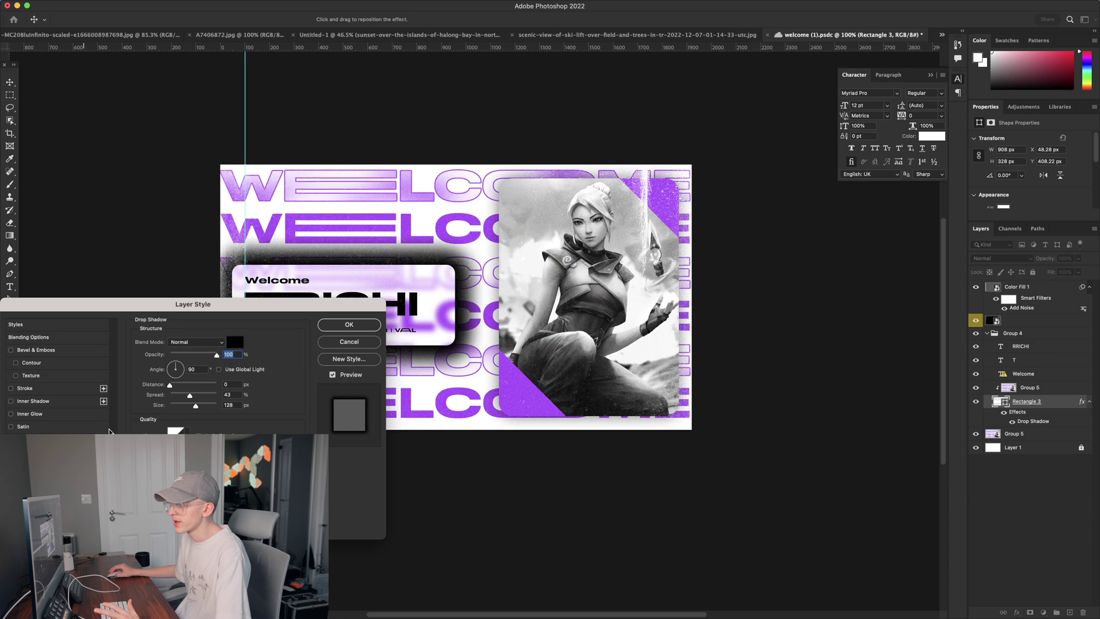
left_click_drag(217, 355, 174, 356)
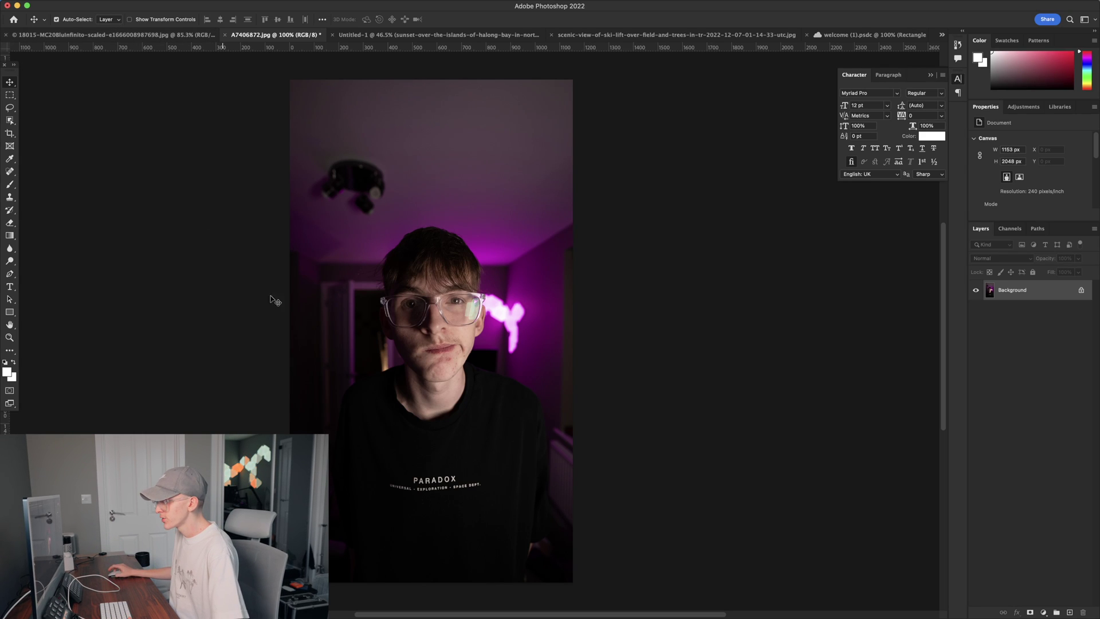
Zoom the portrait in to about 408% on the chin and jaw
key("z")
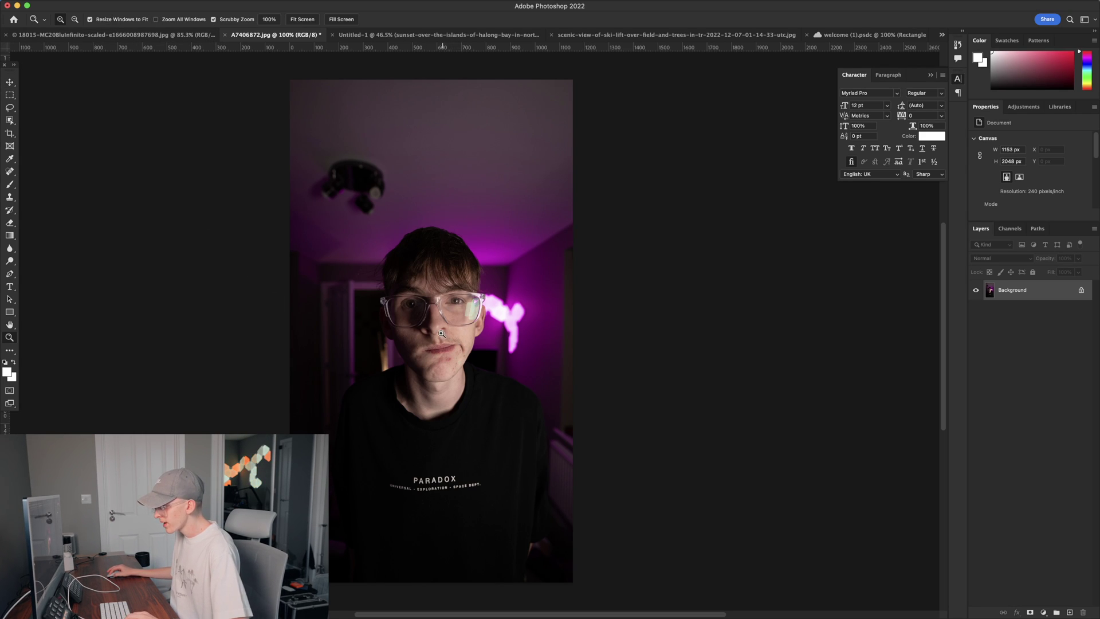
left_click(437, 333)
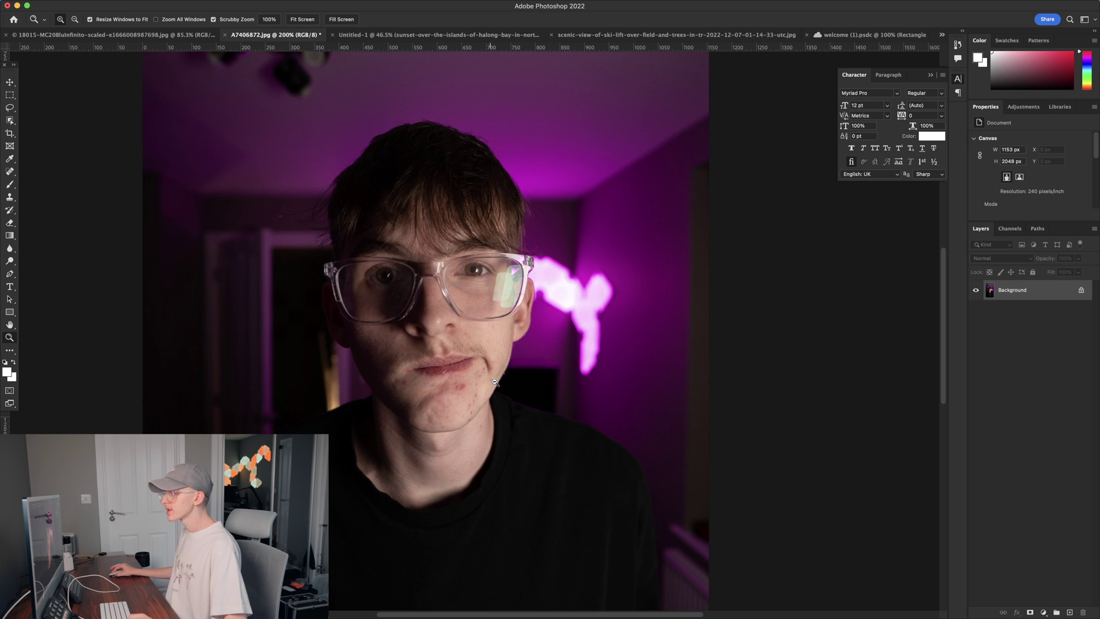
left_click(526, 381)
left_click_drag(527, 382, 520, 382)
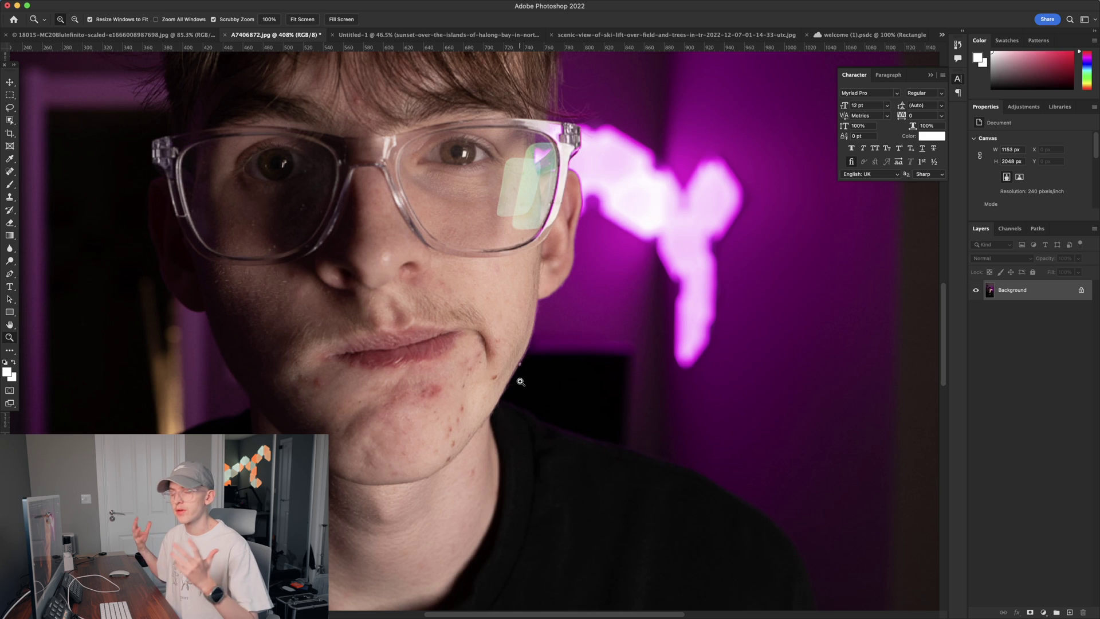
scroll(521, 382, "left", 5)
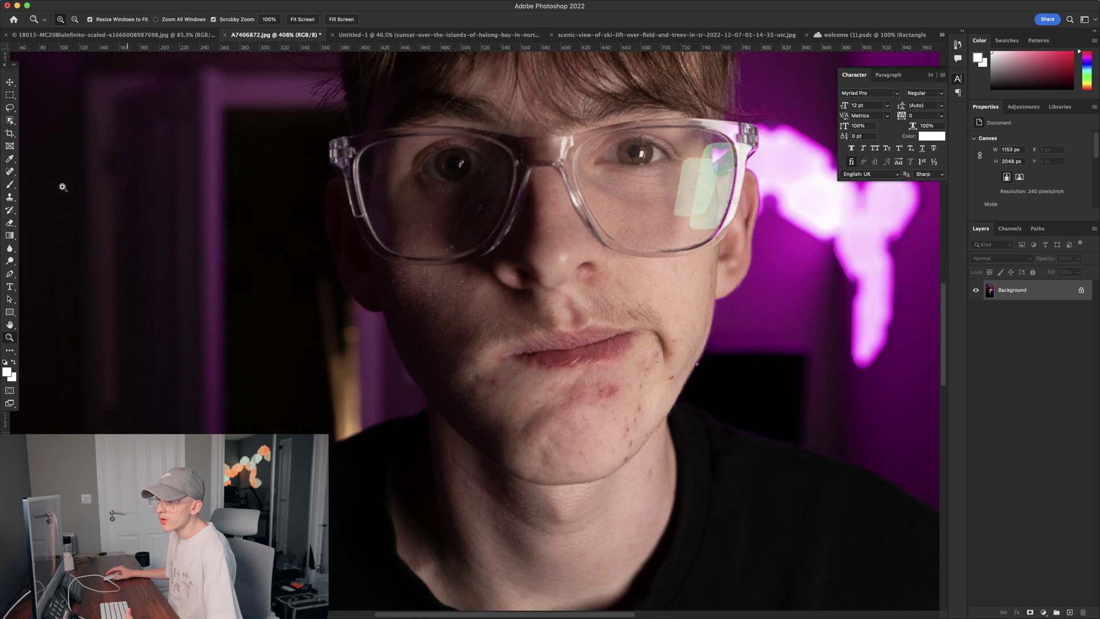
Select the Spot Healing Brush Tool (J)
left_click(11, 171)
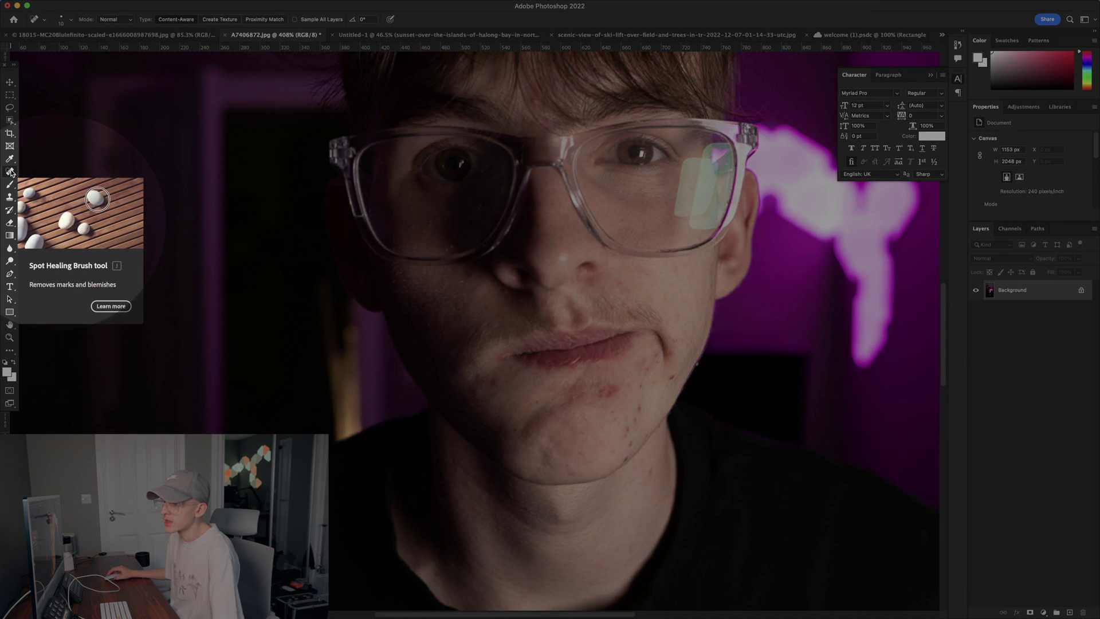
right_click(11, 171)
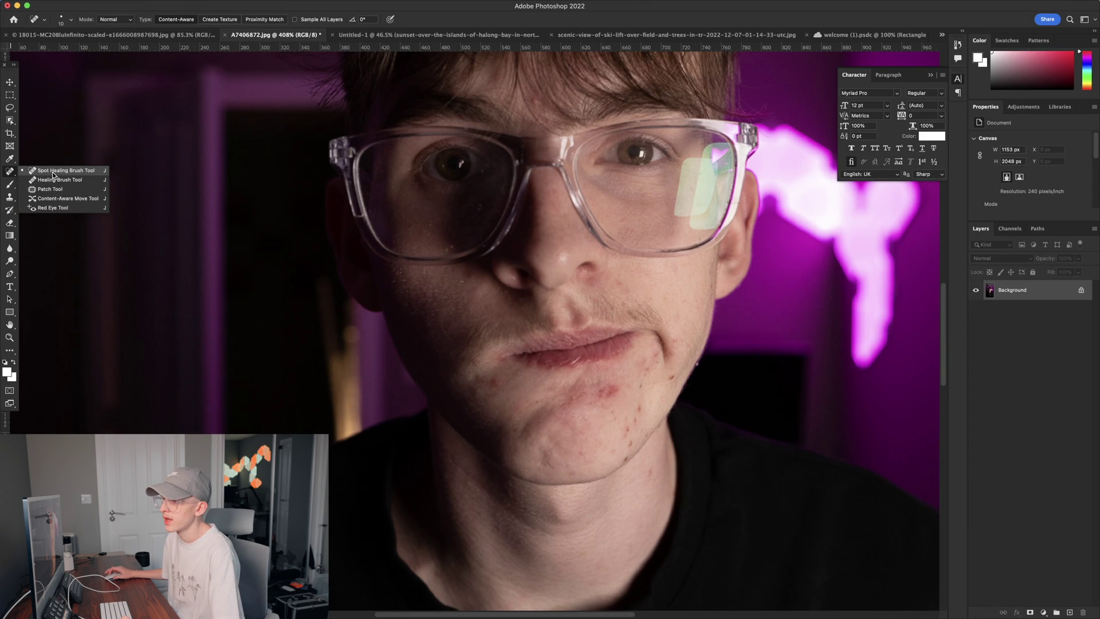
left_click(53, 172)
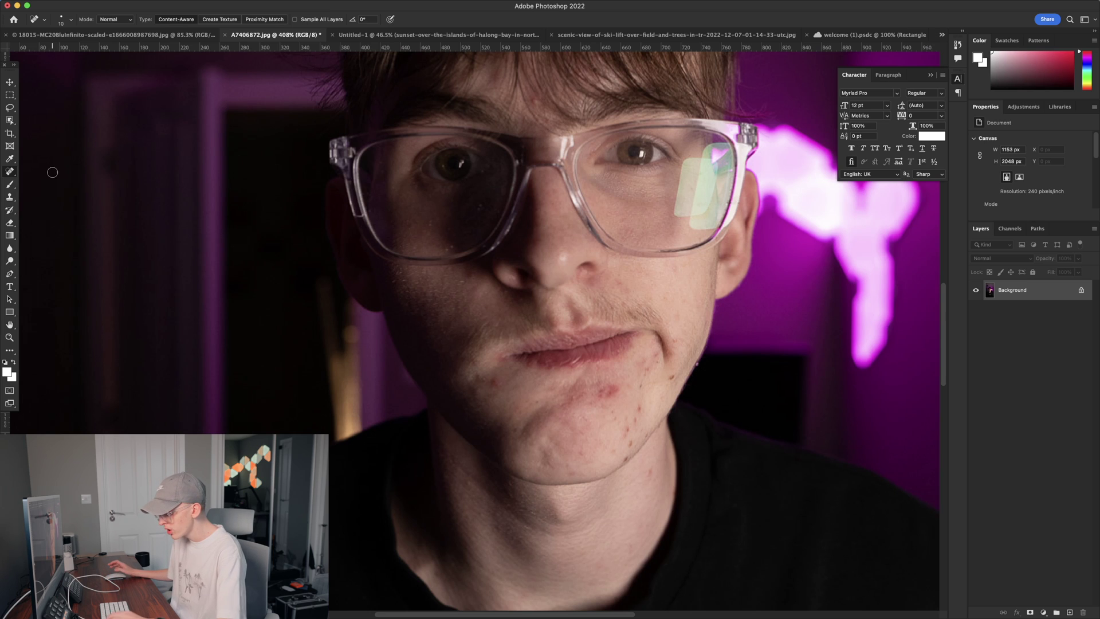
key("j")
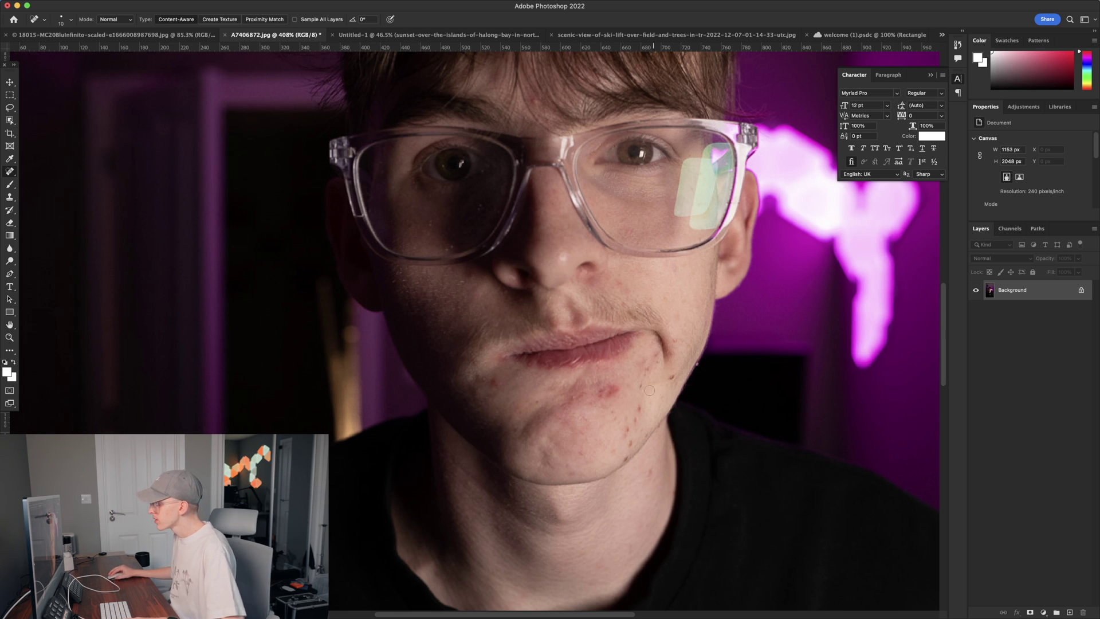
Heal the red blemishes across the chin and cheek
left_click_drag(608, 389, 609, 392)
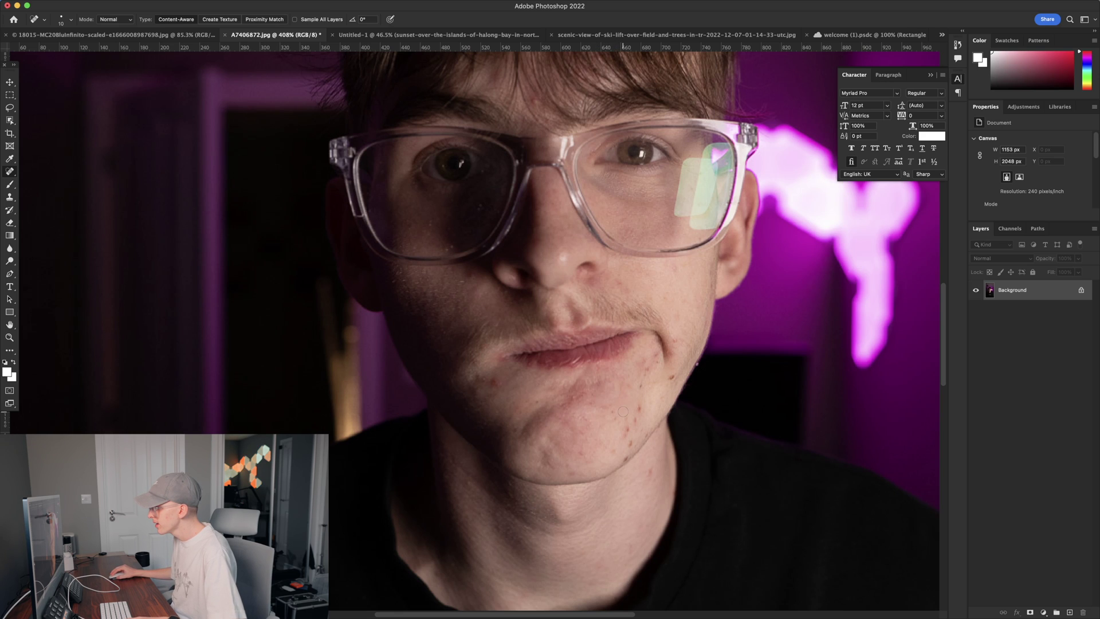
left_click(493, 386)
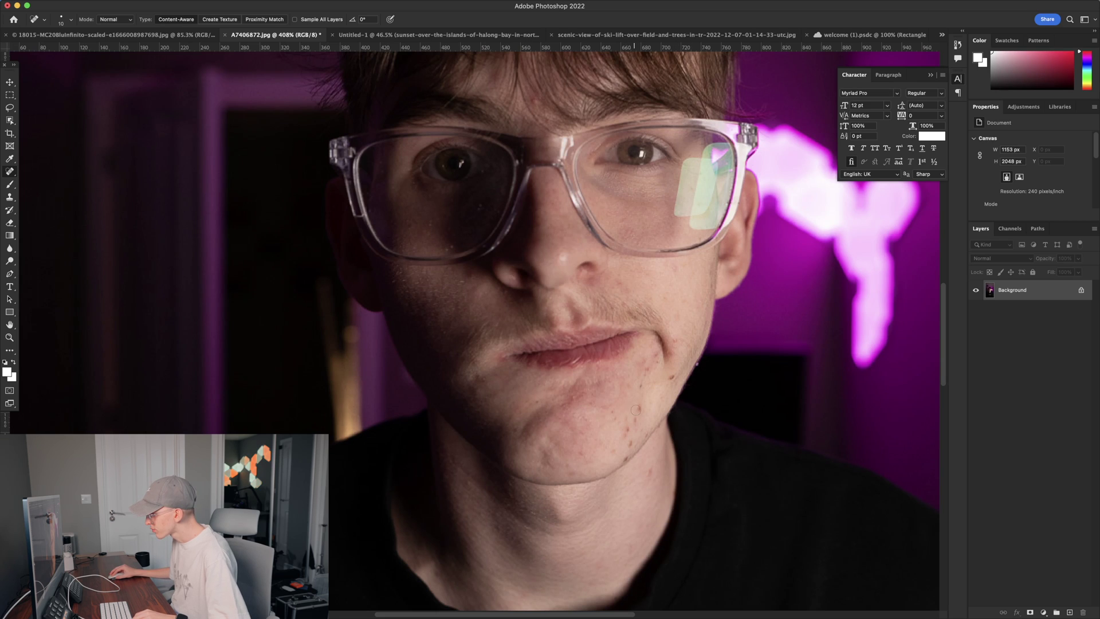
mouse_move(636, 409)
left_mouse_down()
mouse_move(623, 437)
mouse_move(645, 431)
mouse_move(610, 457)
left_mouse_up()
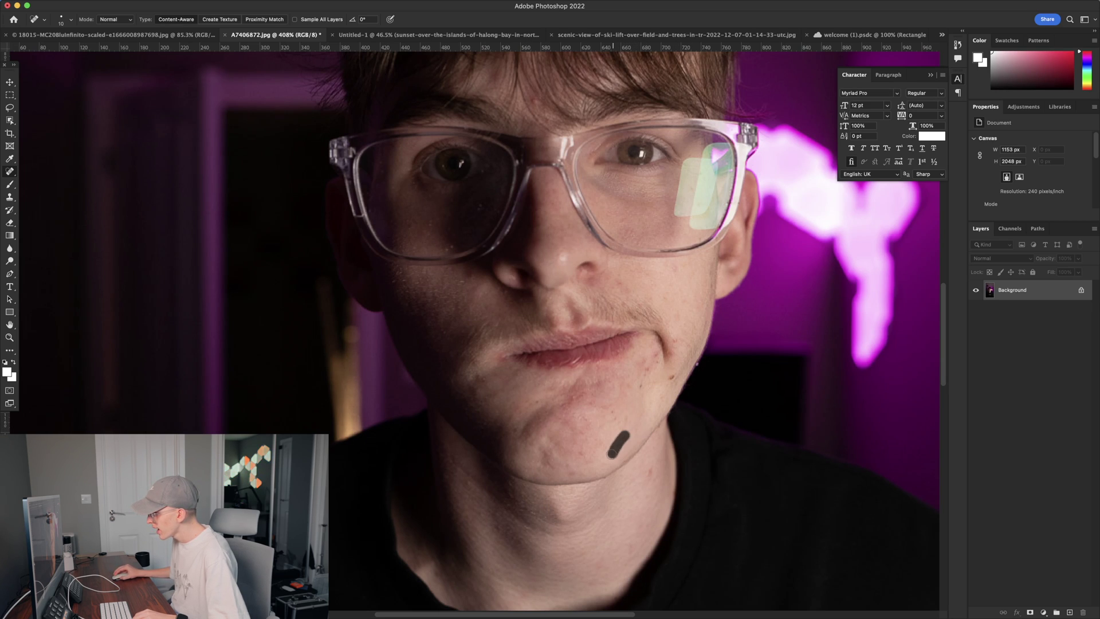
left_click(677, 369)
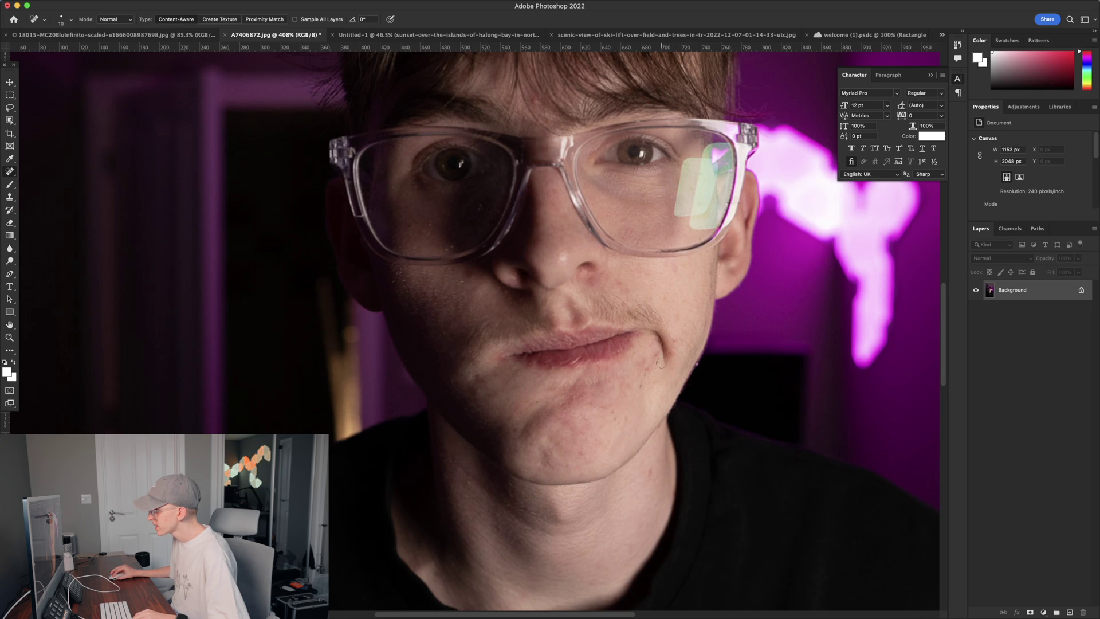
left_click_drag(662, 352, 642, 383)
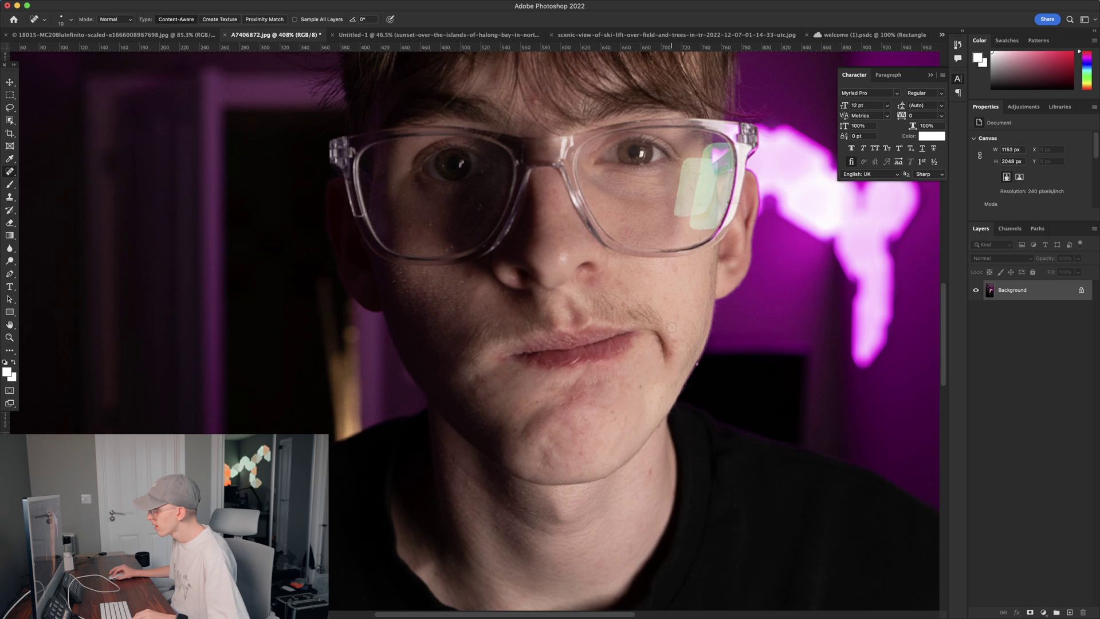
left_click_drag(672, 327, 676, 338)
left_click(621, 285)
Heal the mark near the hairline, two neck marks, and the remaining chin spots
scroll(507, 94, "up", 2)
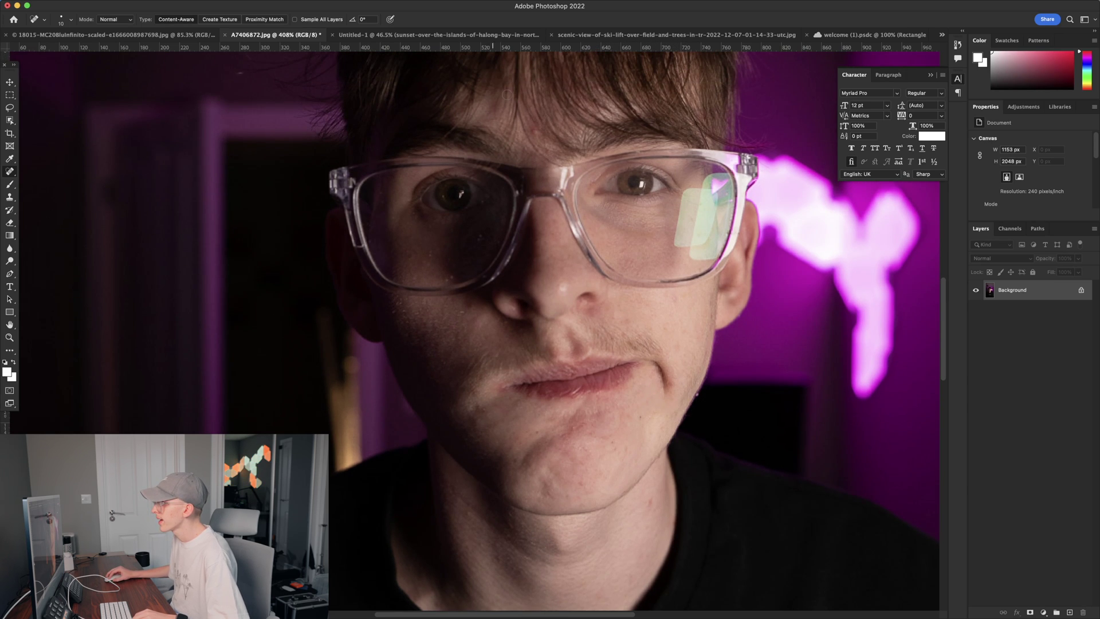
left_click(533, 131)
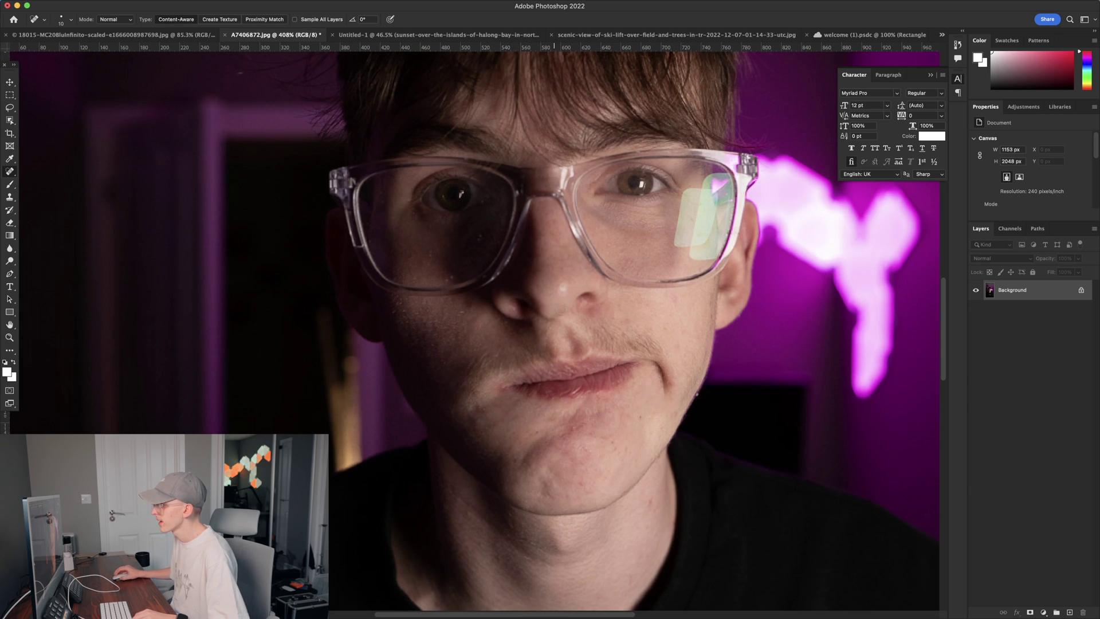
left_click_drag(652, 498, 647, 507)
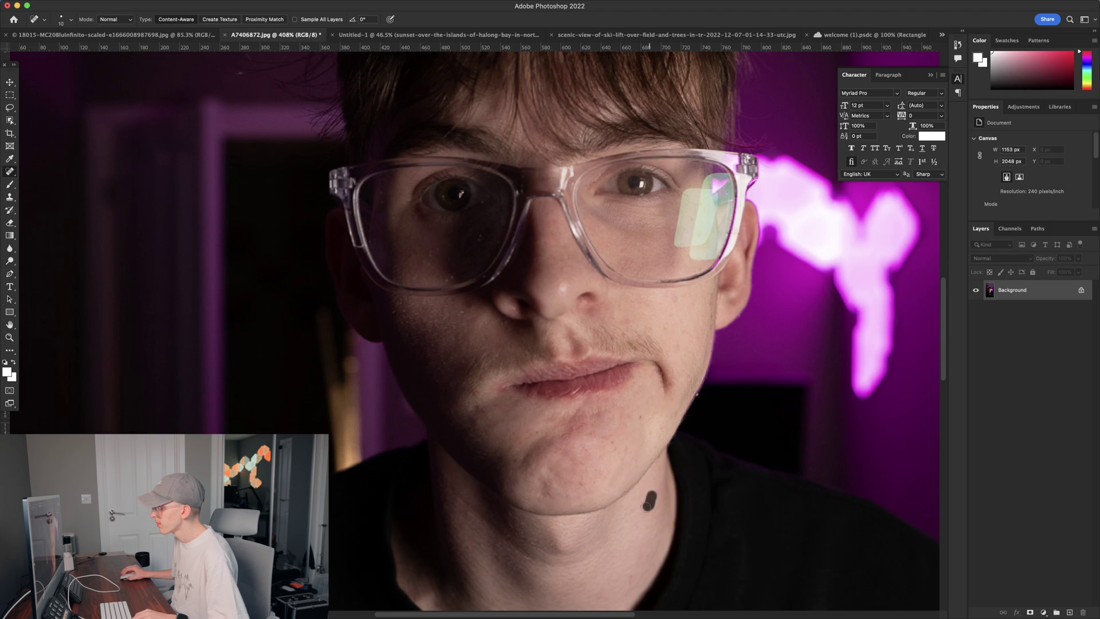
scroll(626, 533, "down", 4)
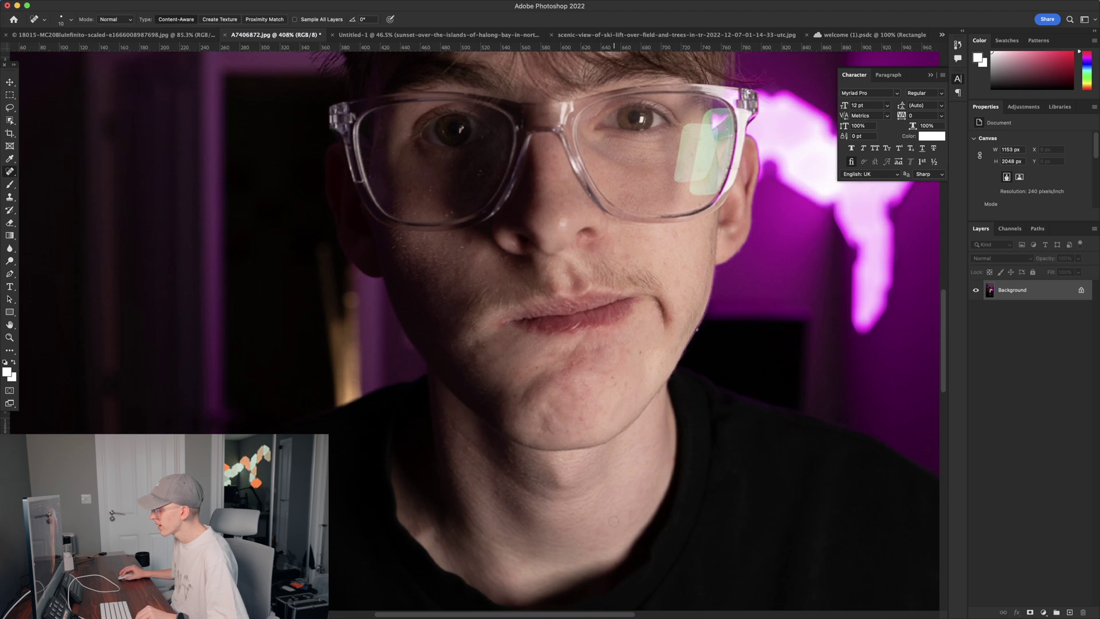
left_click_drag(634, 503, 601, 524)
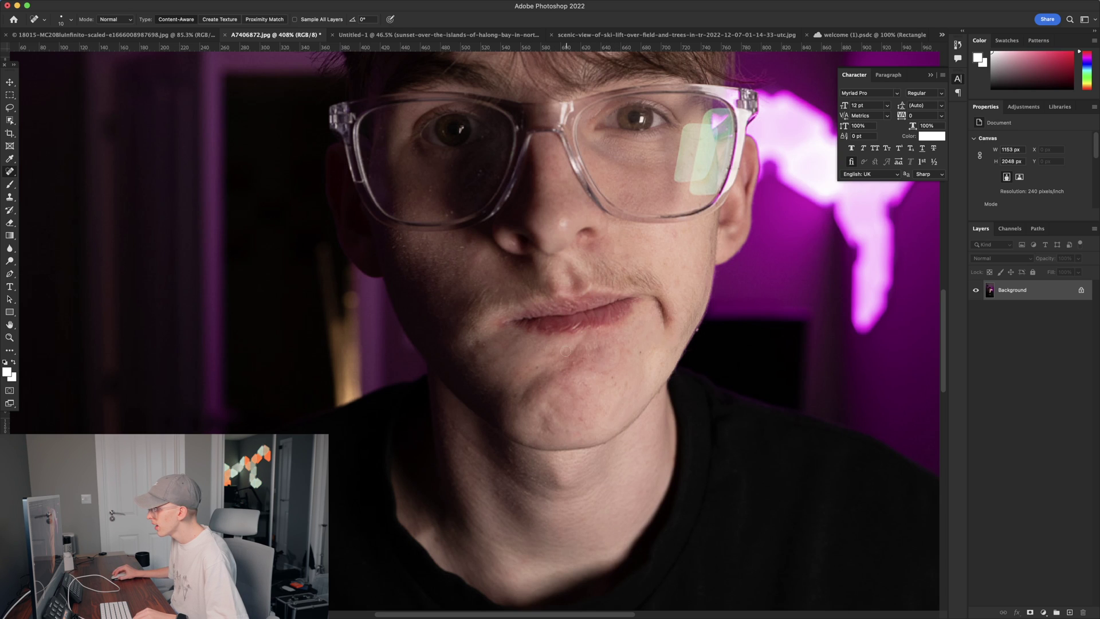
mouse_move(571, 366)
left_mouse_down()
mouse_move(598, 353)
mouse_move(570, 364)
left_mouse_up()
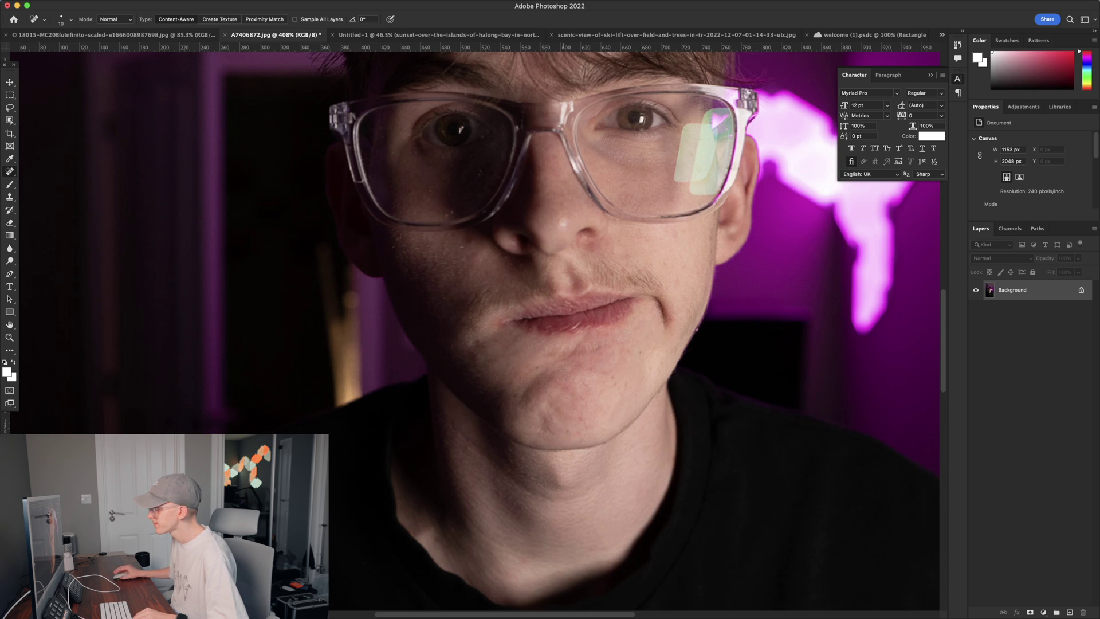
left_click_drag(544, 415, 543, 431)
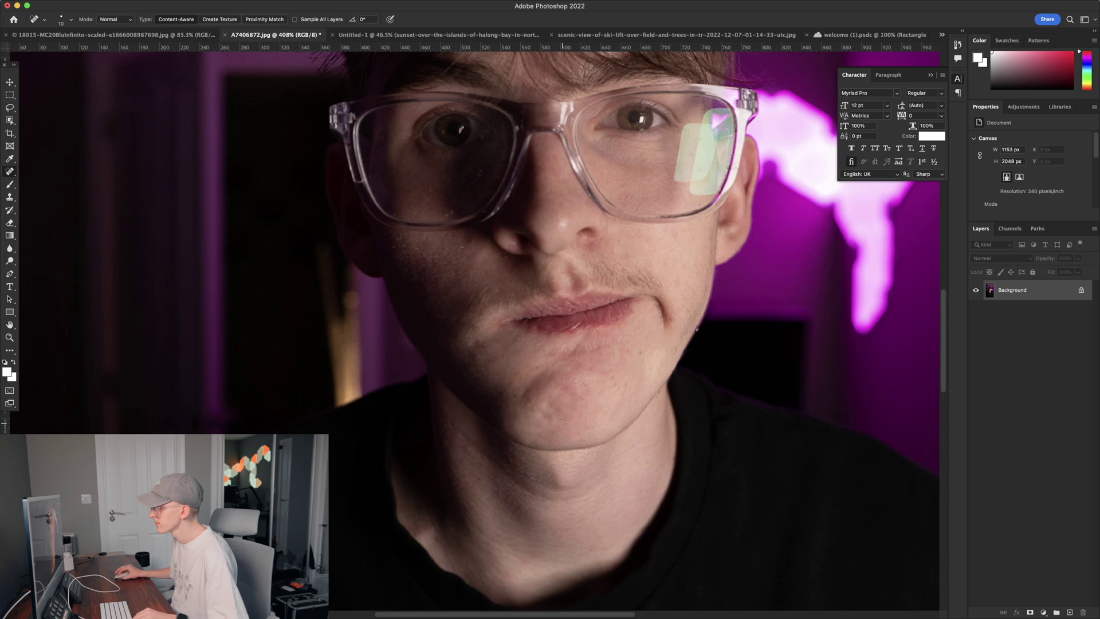
left_click_drag(616, 368, 616, 361)
left_click(636, 351)
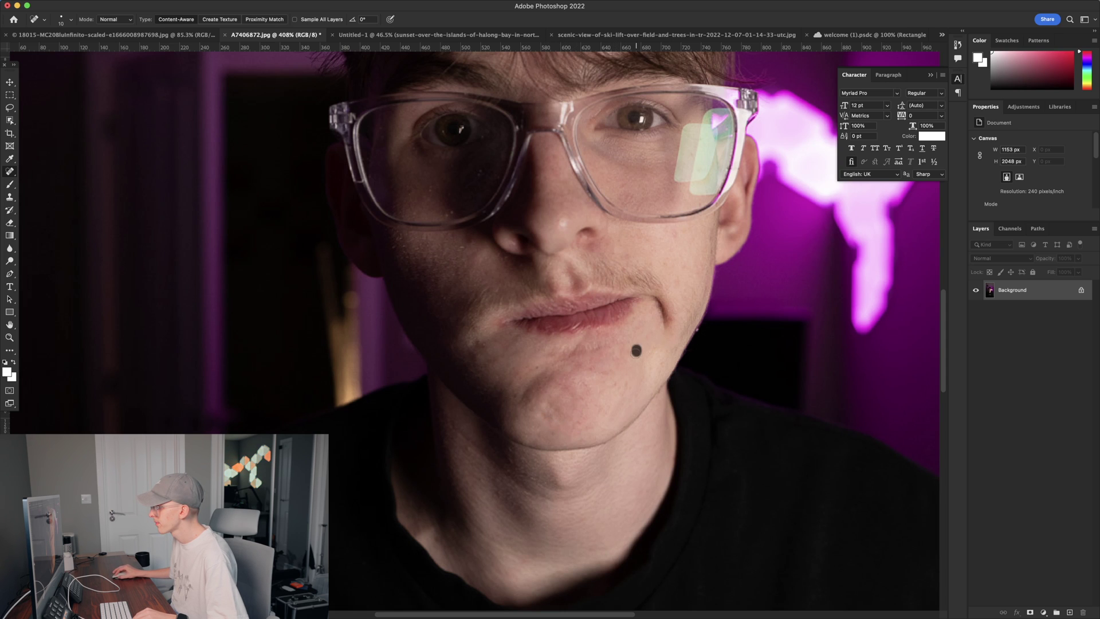
left_click(585, 408)
Zoom in on the lip corner and heal the spots beside and below it
scroll(585, 408, "down", 5)
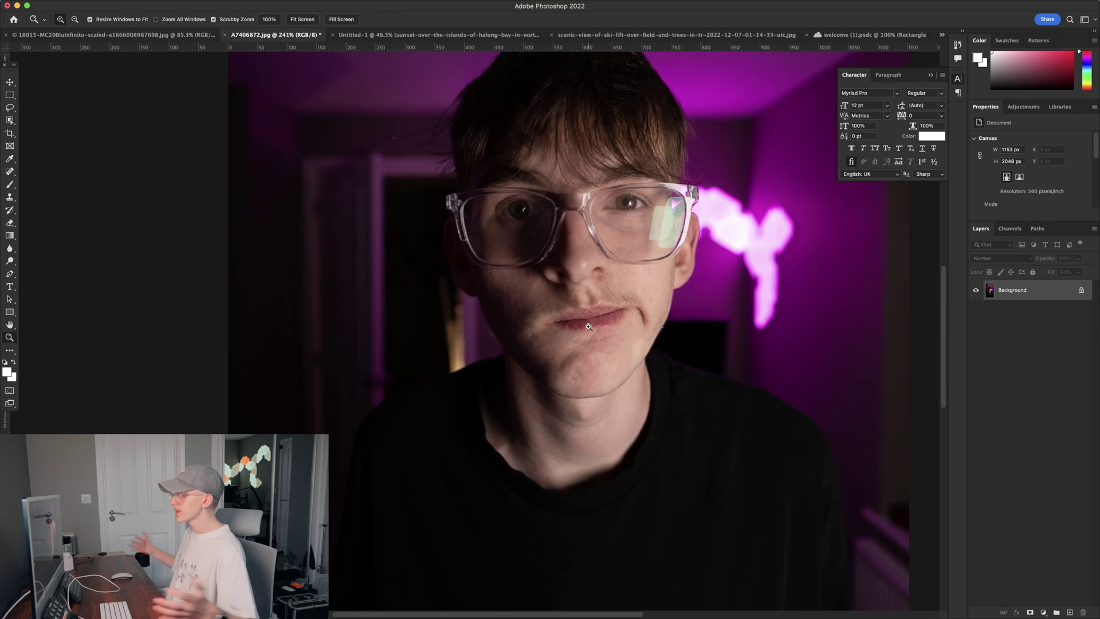
key("z")
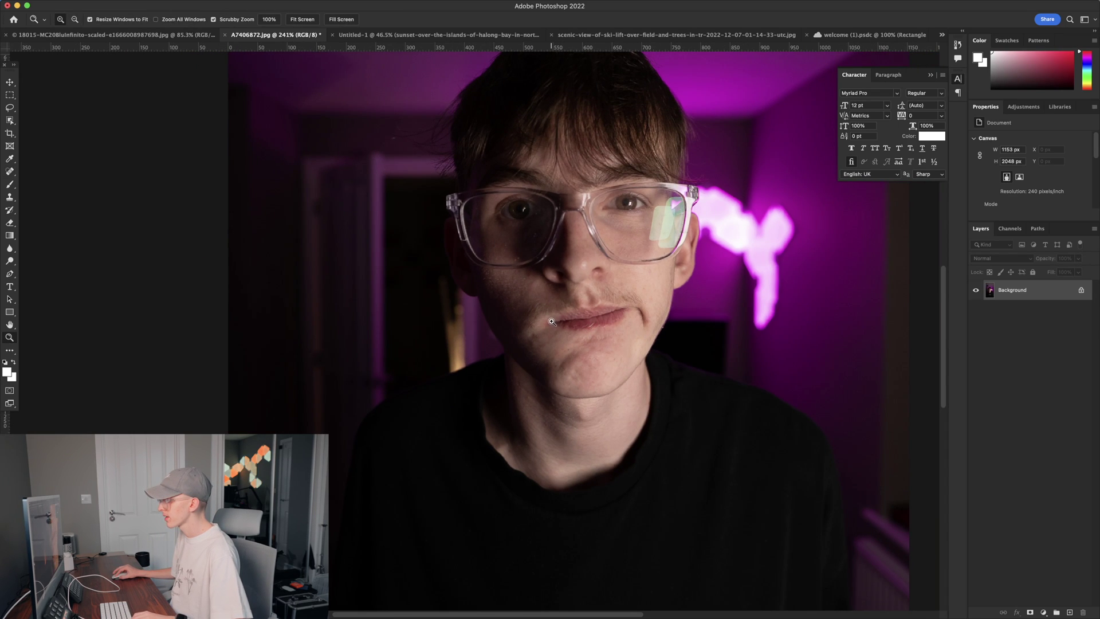
left_click_drag(553, 322, 594, 320)
key("b")
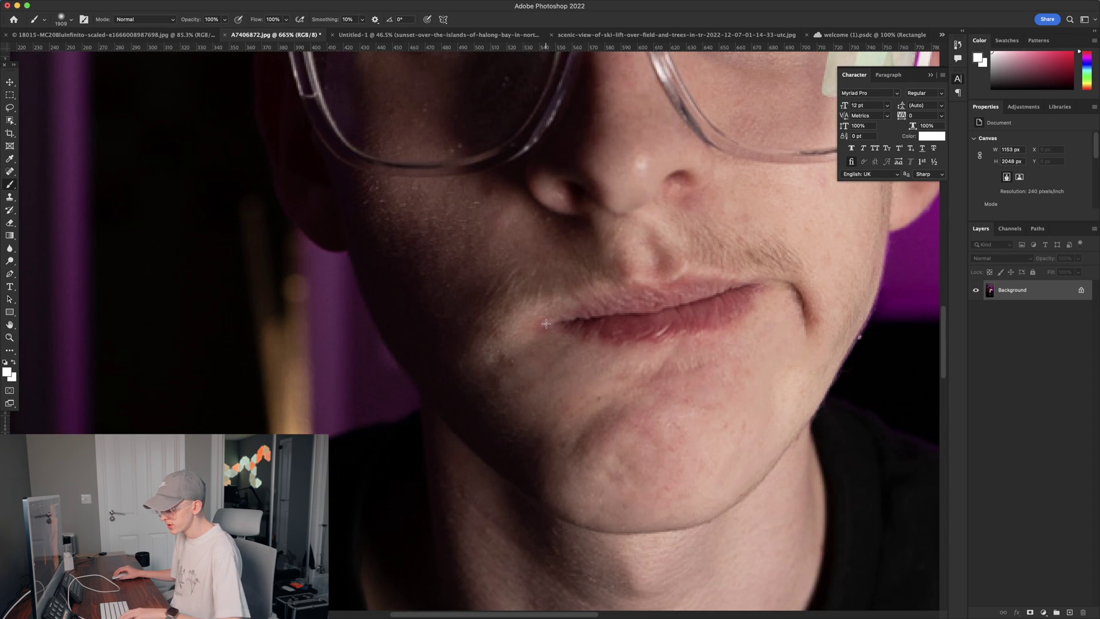
key("j")
mouse_move(542, 318)
left_mouse_down()
mouse_move(539, 353)
mouse_move(526, 332)
mouse_move(507, 361)
mouse_move(533, 344)
mouse_move(519, 342)
left_mouse_up()
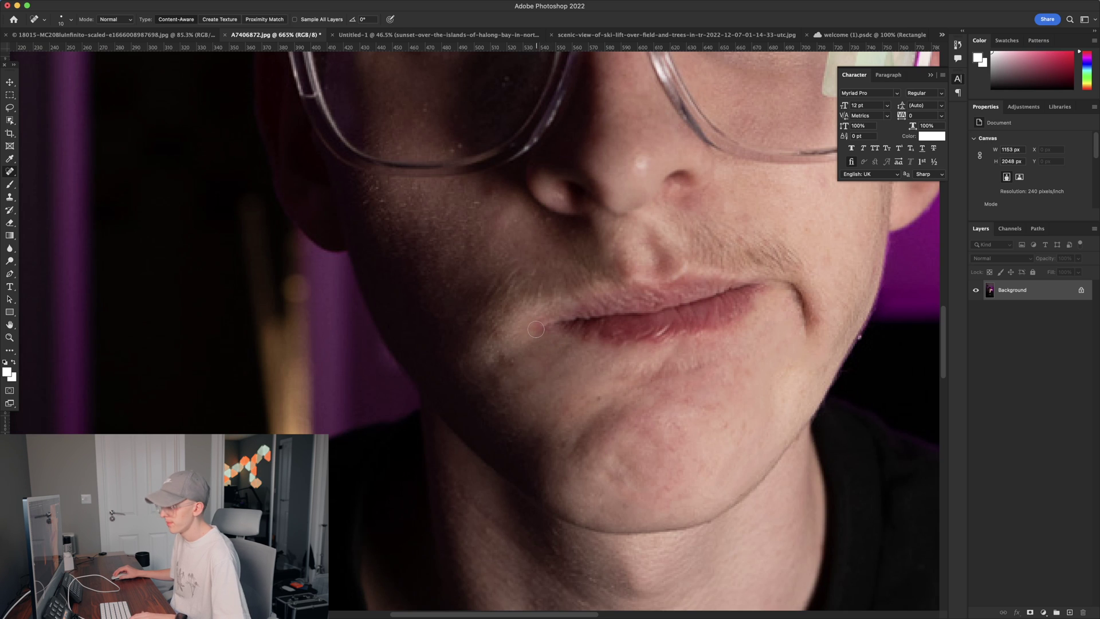
key("b")
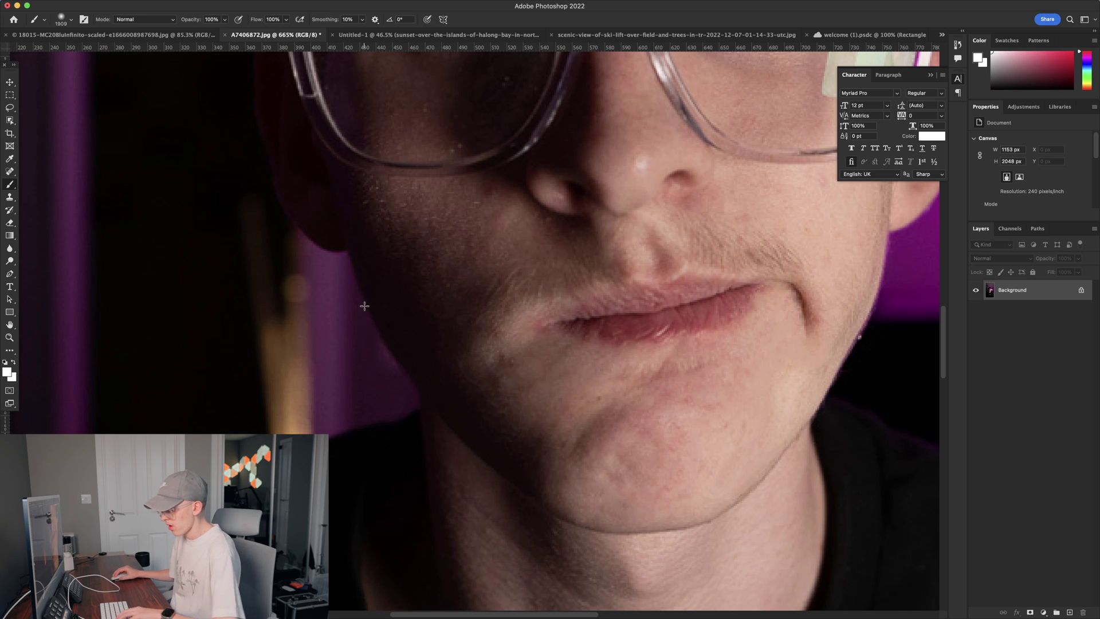
key("j")
left_click(526, 325)
Zoom back out to view the whole face
key("z")
left_click_drag(531, 327, 517, 358)
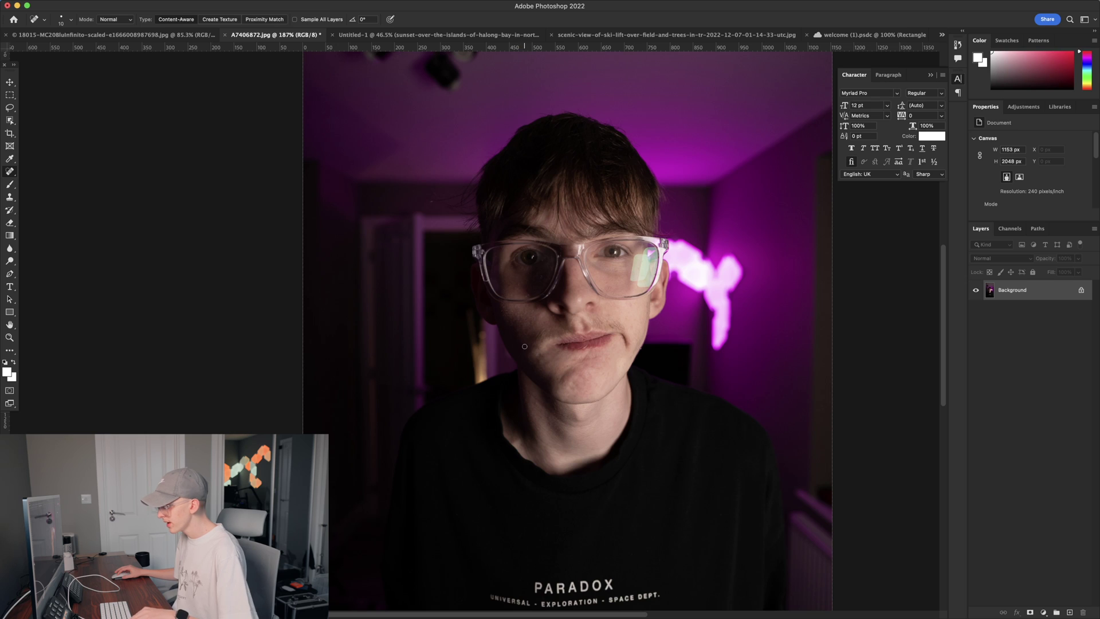
scroll(527, 347, "right", 2)
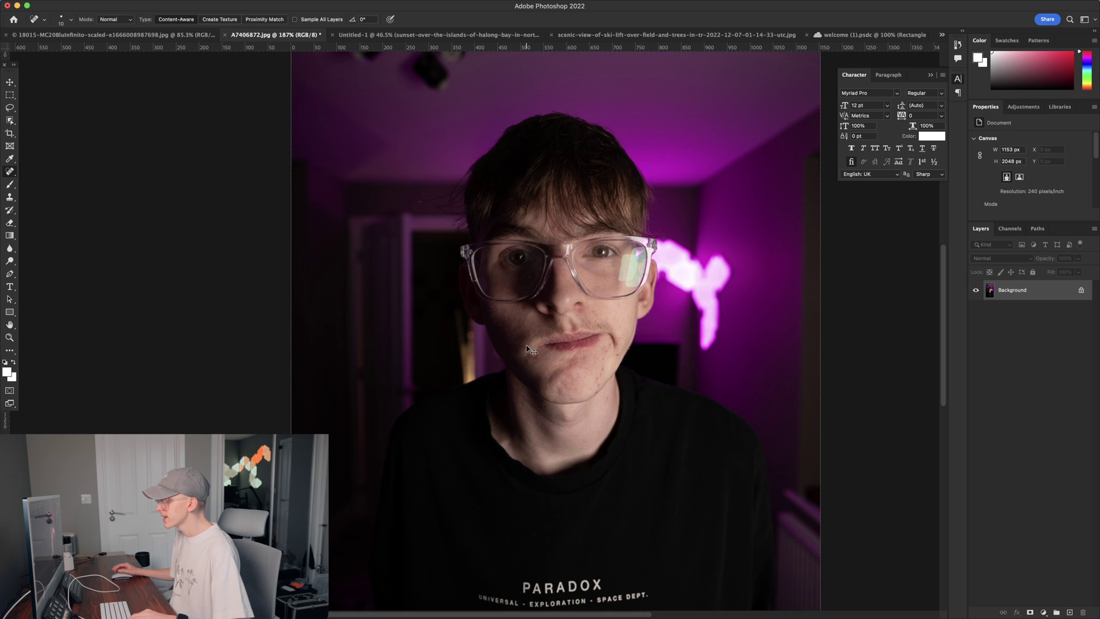
Paste a Rectangle 1 shape layer and unlock the portrait's Background layer
key("super+v")
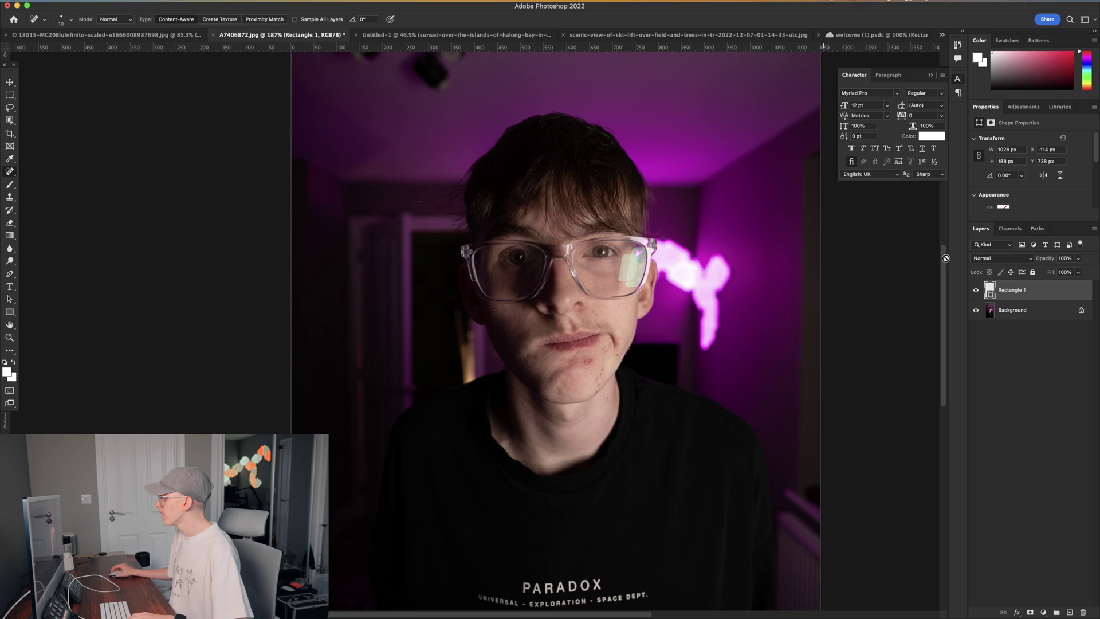
left_click(1058, 313)
left_click(1083, 310)
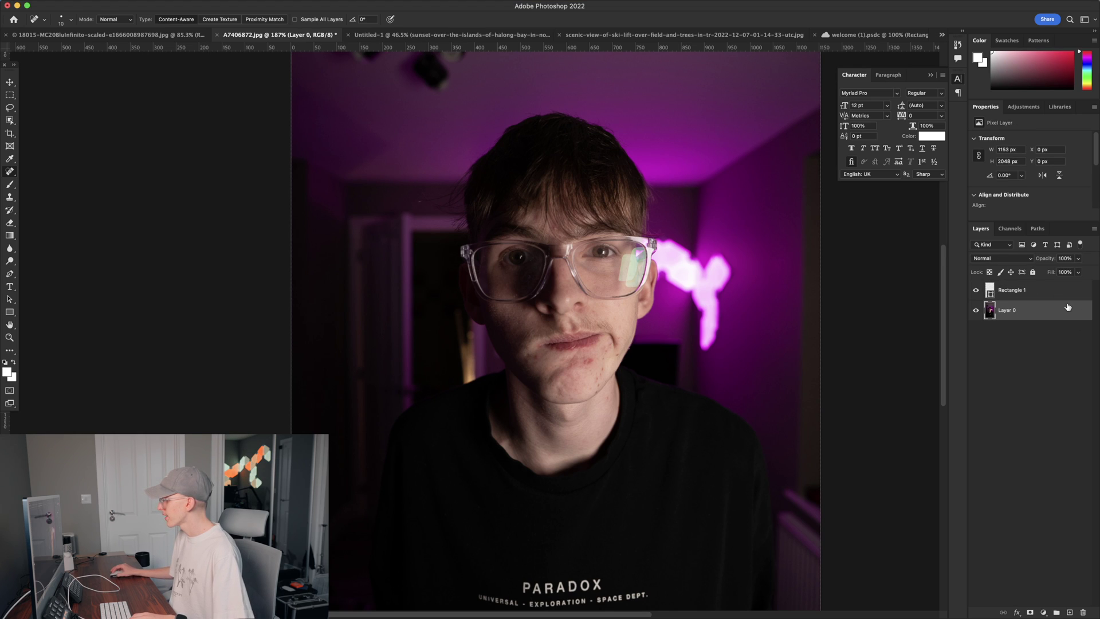
Preview Neural Filters Skin Smoothing at +50 against the original, then cancel it
left_click(228, 5)
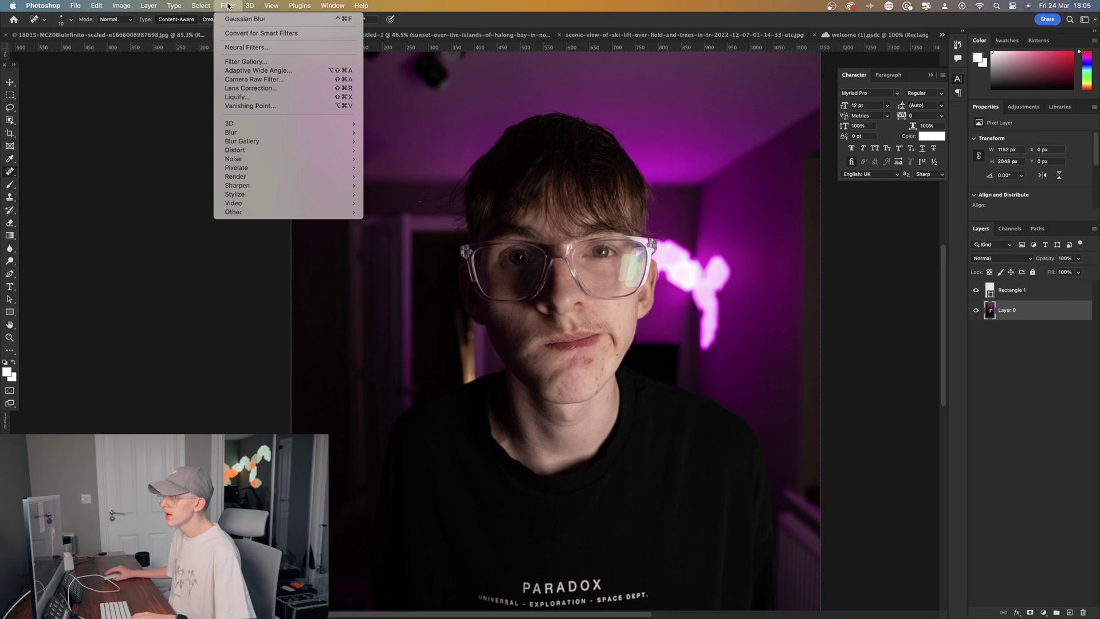
left_click(262, 48)
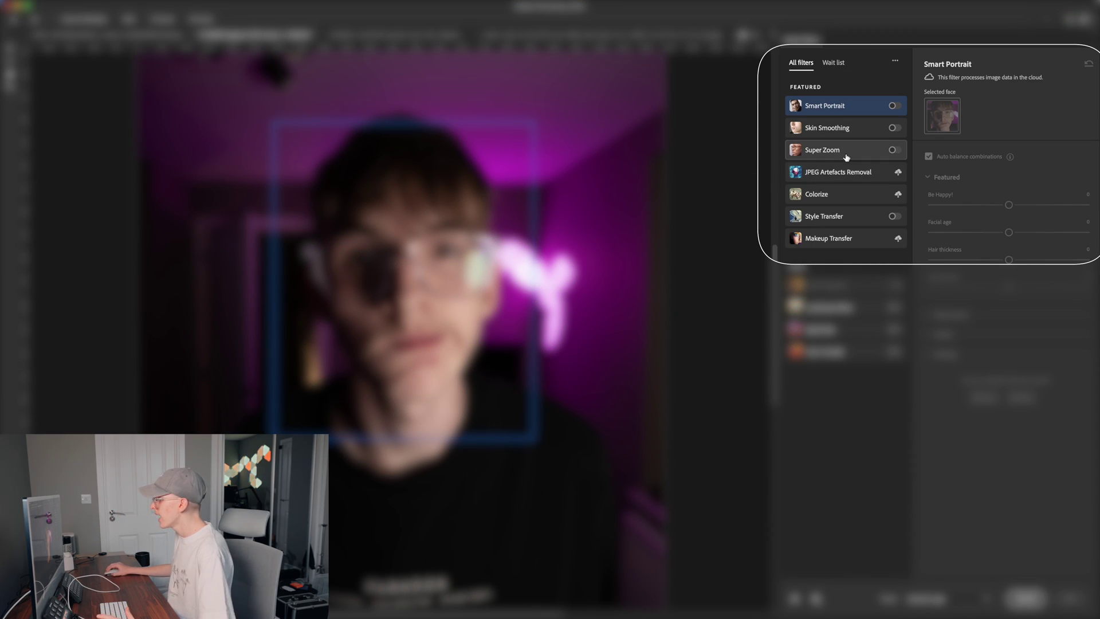
left_click(872, 127)
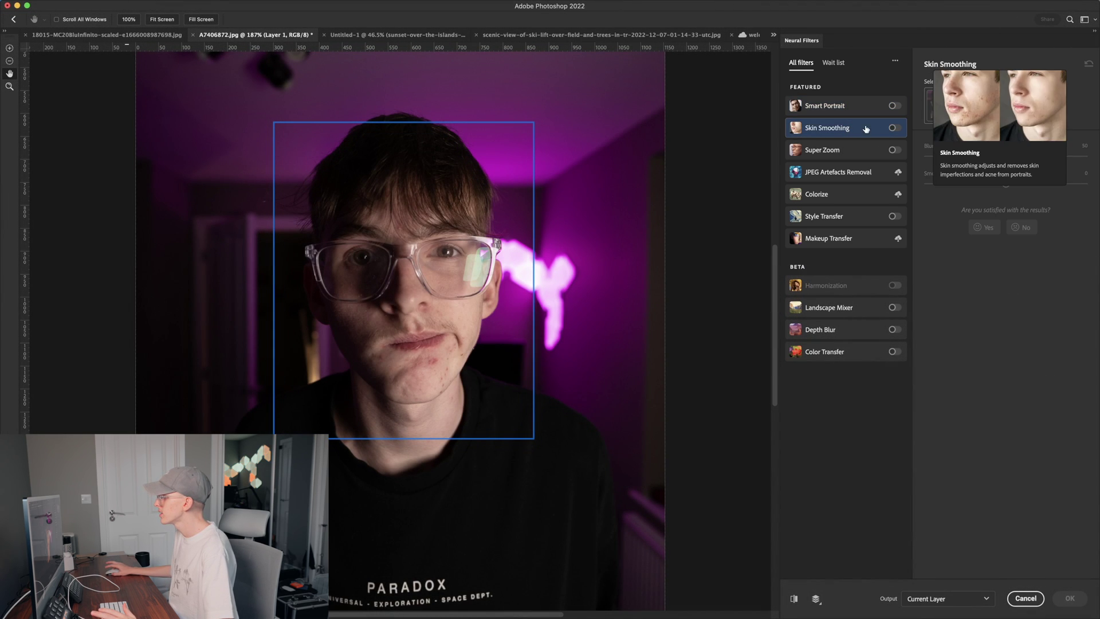
left_click(893, 128)
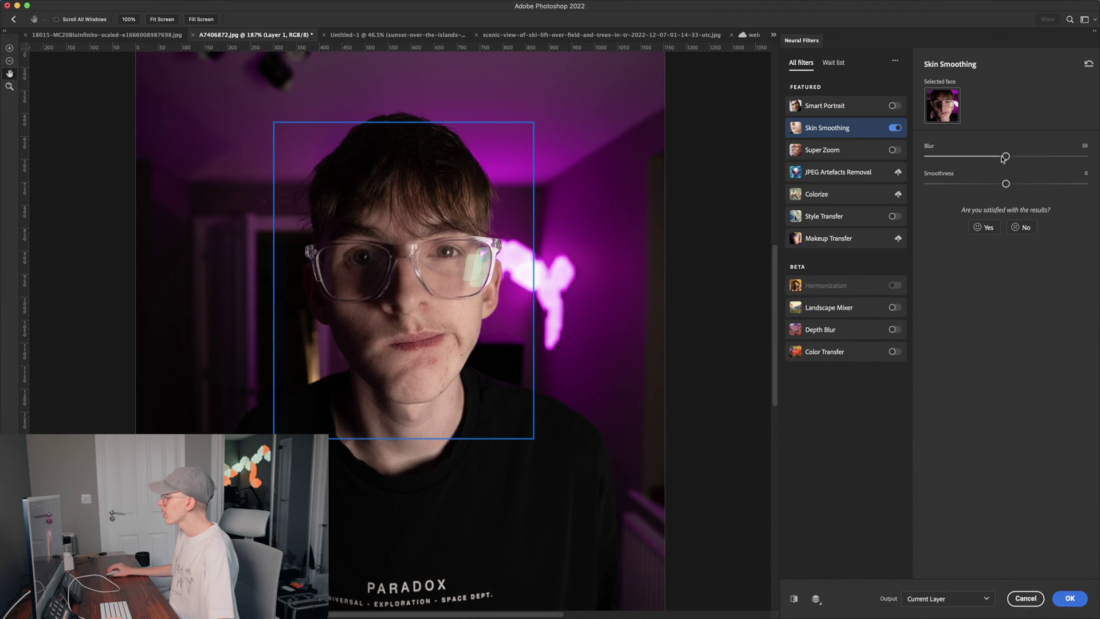
left_click_drag(1005, 184, 1085, 184)
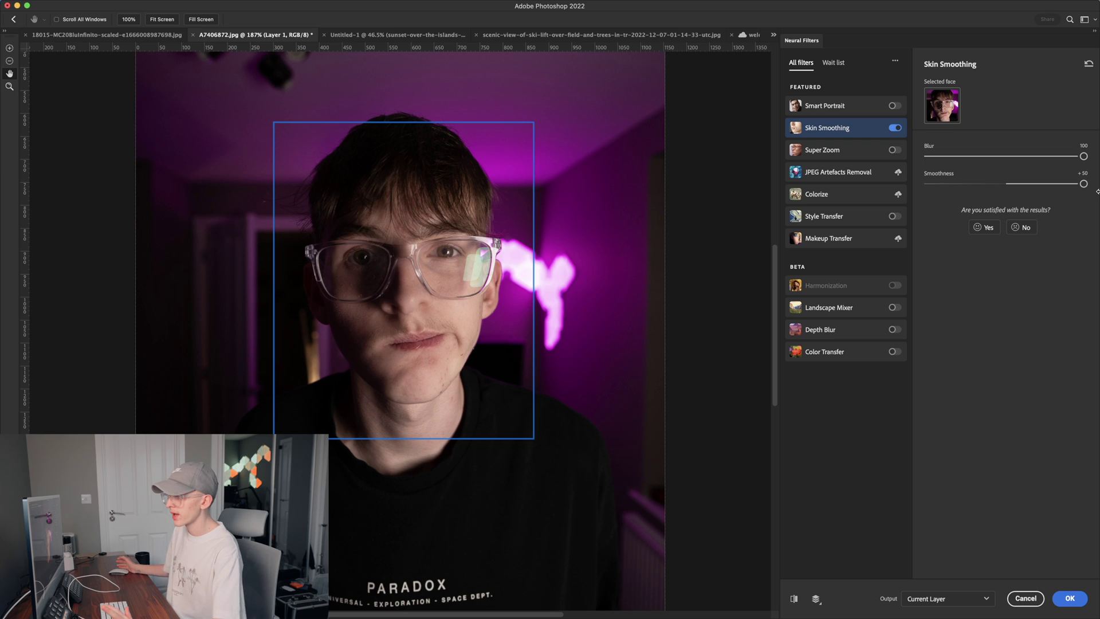
left_click(797, 600)
left_click(797, 600)
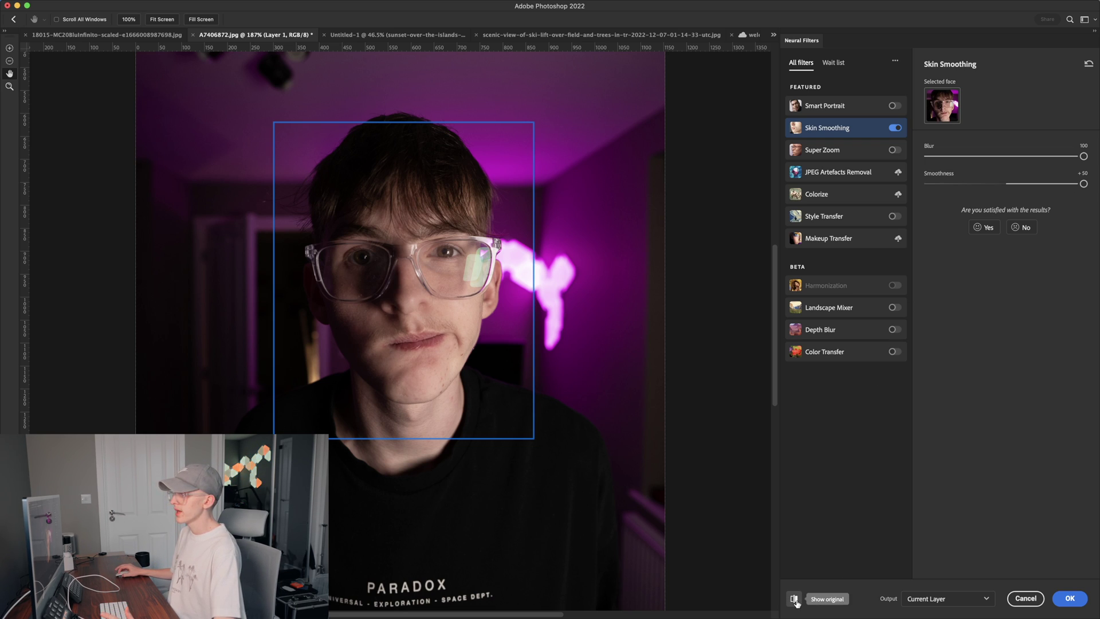
left_click(796, 601)
left_click(796, 600)
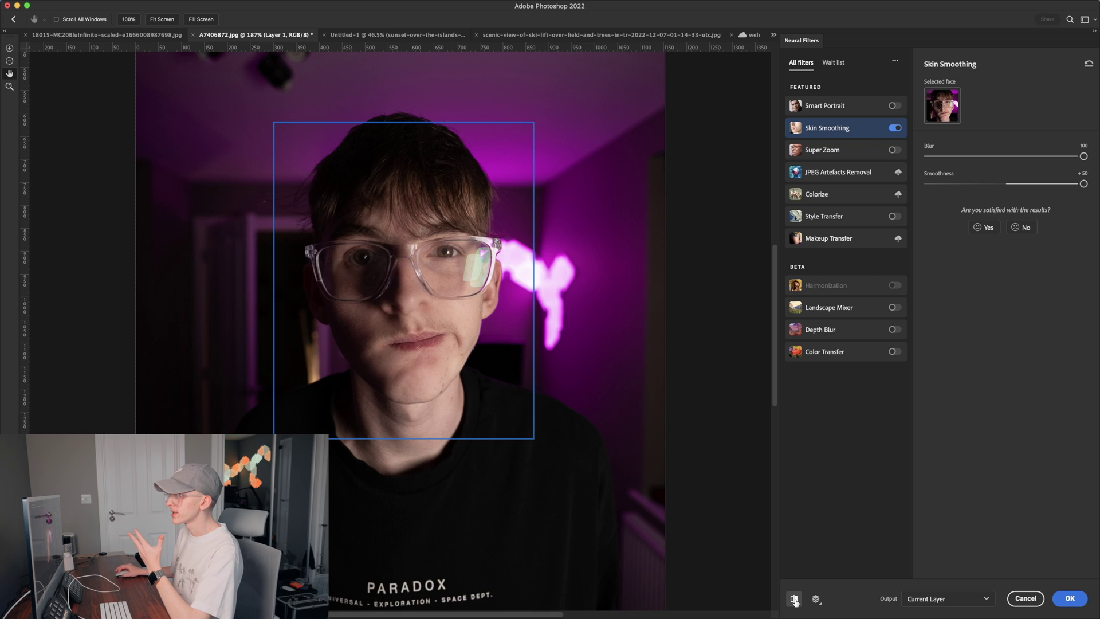
left_click(796, 601)
left_click(797, 600)
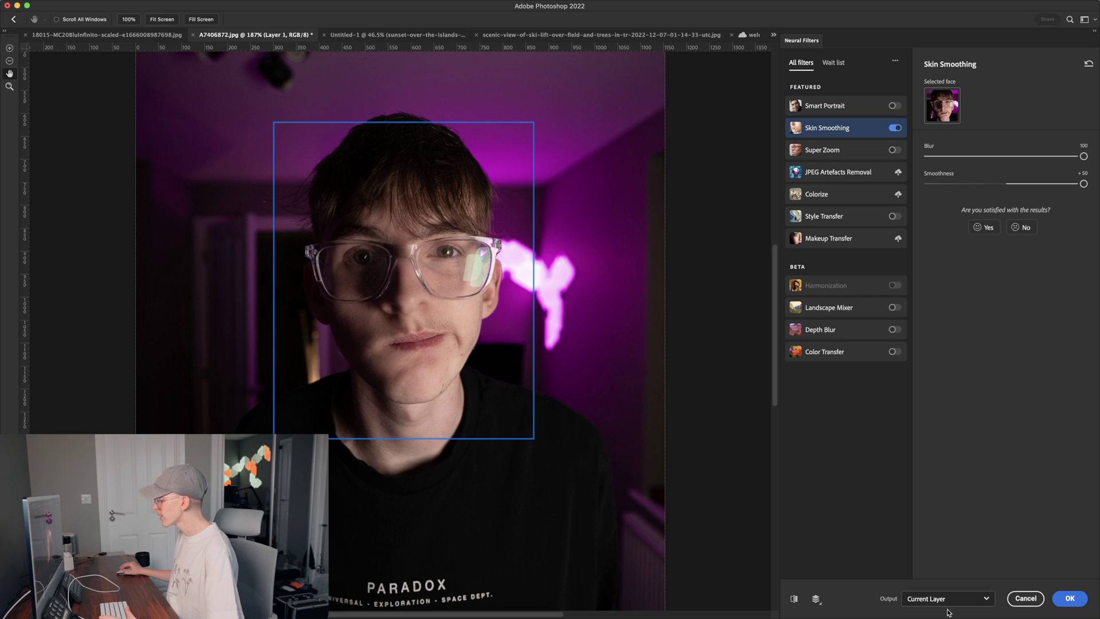
left_click(1029, 599)
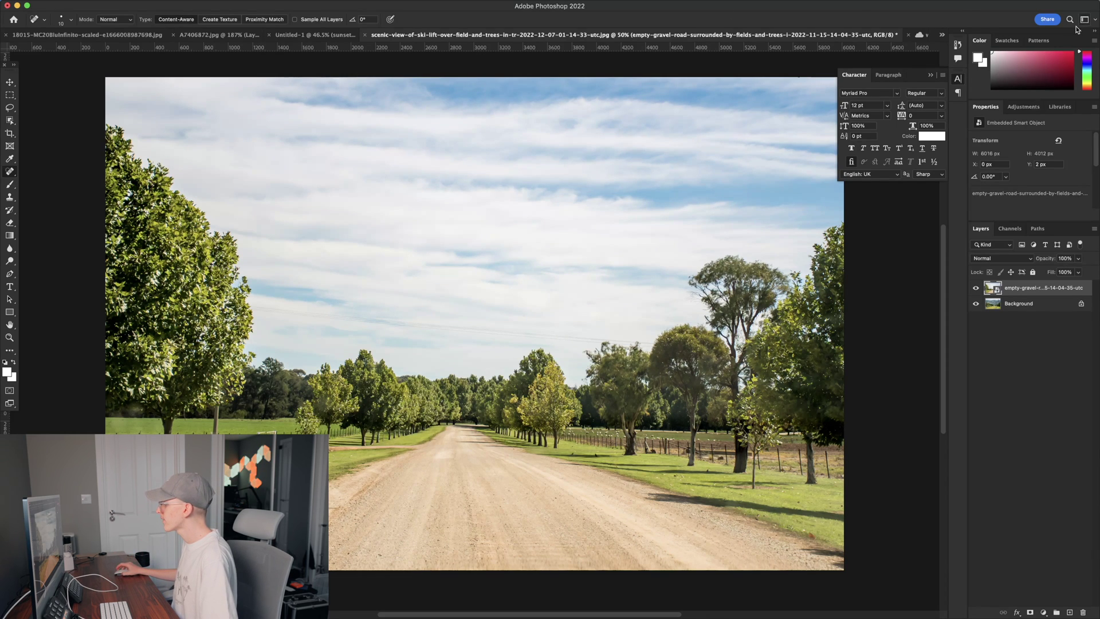
Rasterize the gravel-road smart object layer, then launch Filter > Neural Filters
right_click(1014, 295)
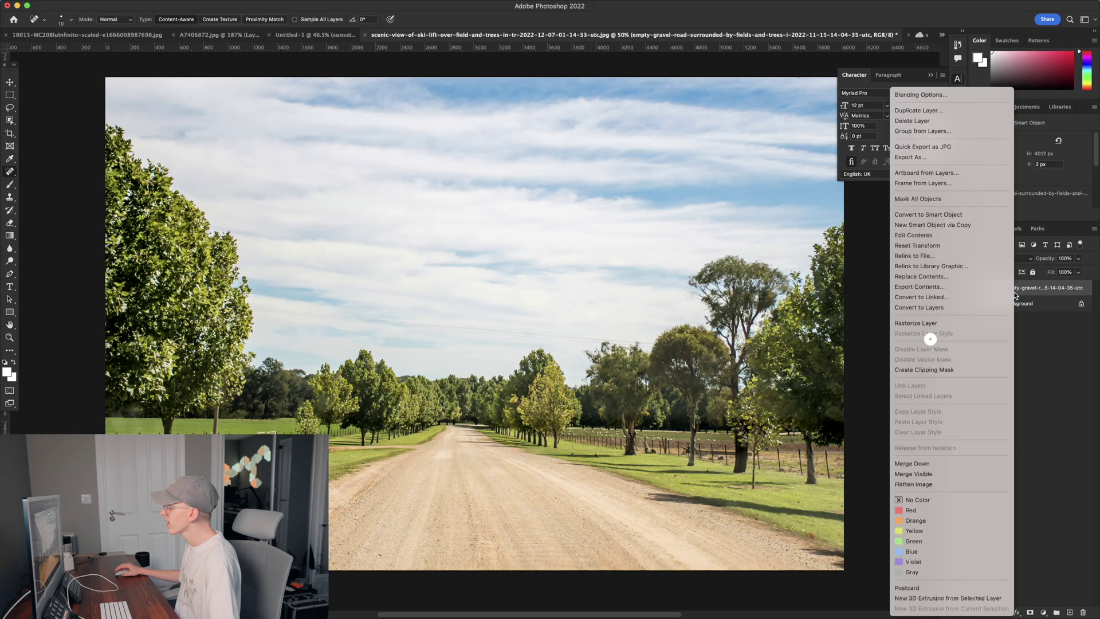
left_click(943, 325)
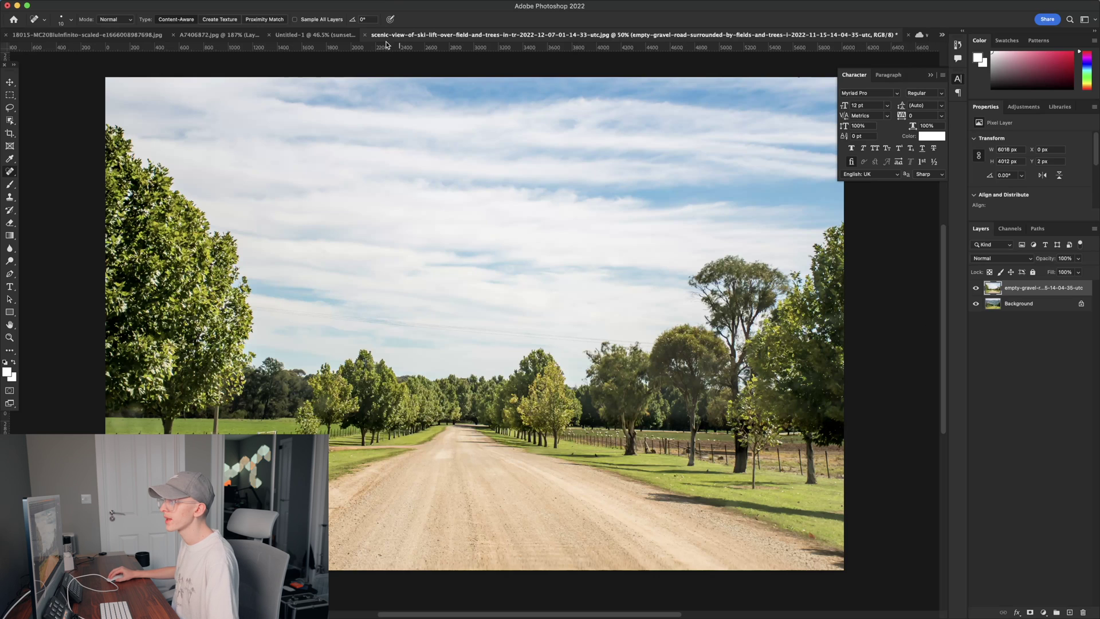
mouse_move(354, 5)
left_click(234, 5)
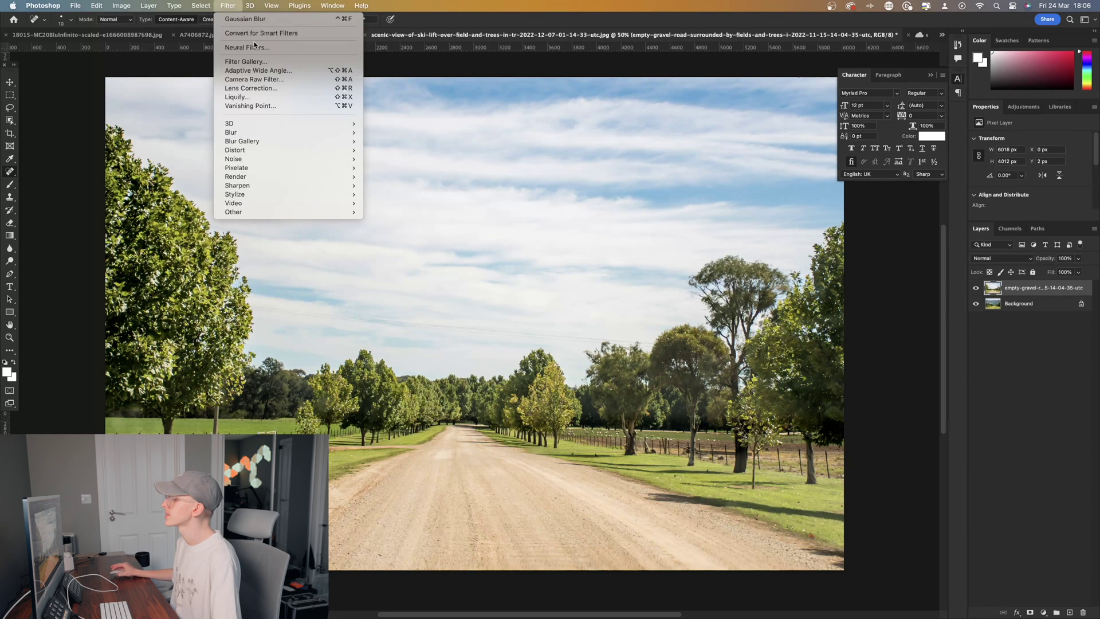
left_click(321, 48)
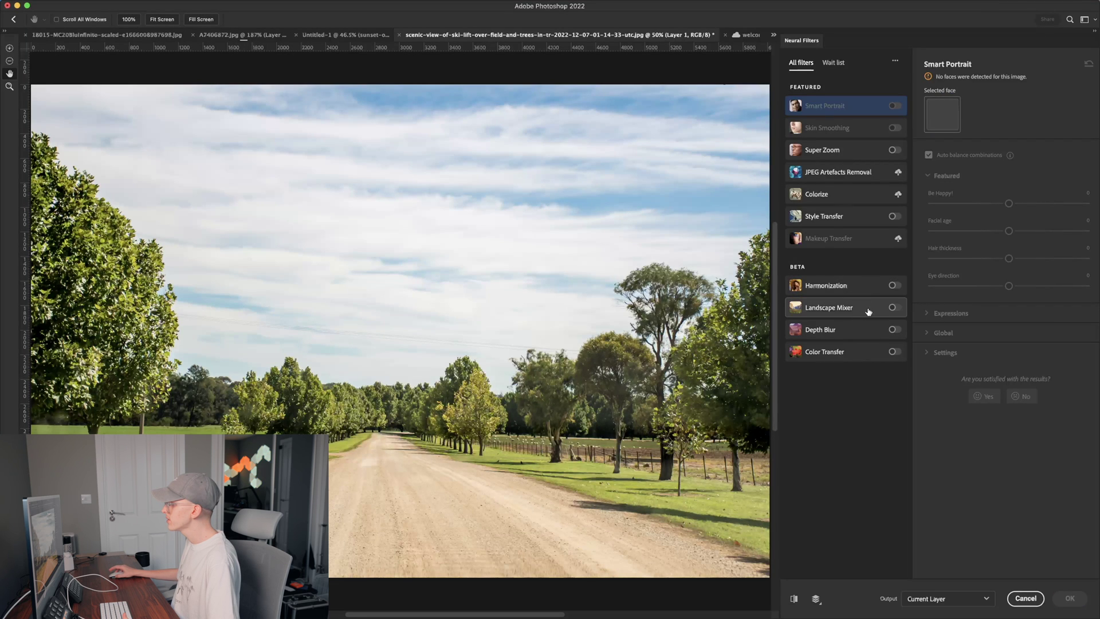
Turn on Landscape Mixer and set the Custom Winter slider to 100
left_click(892, 308)
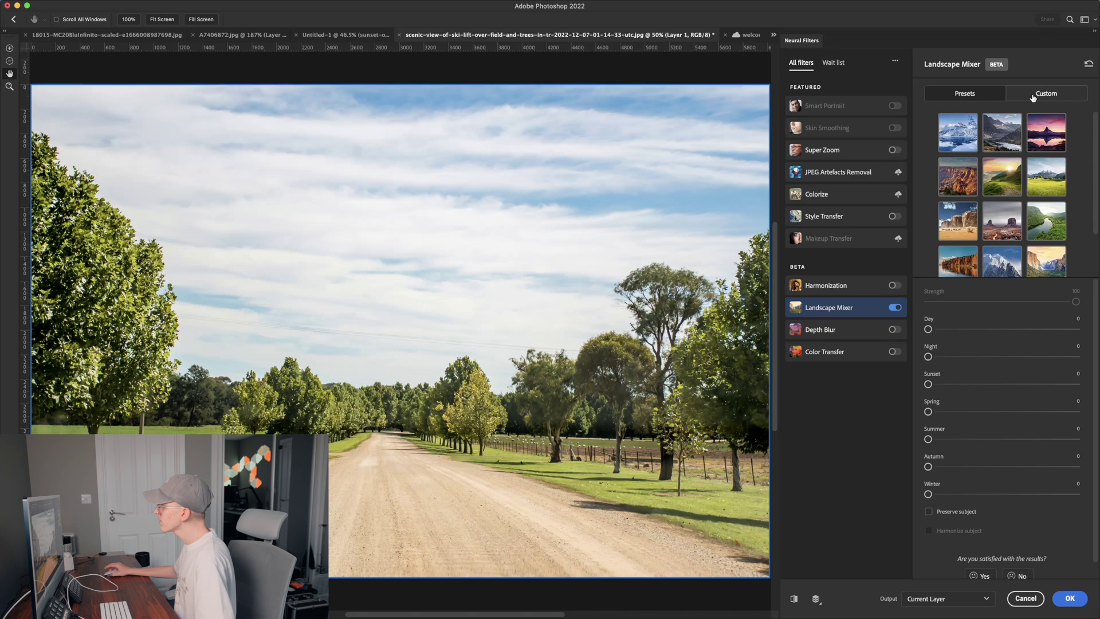
left_click(1067, 93)
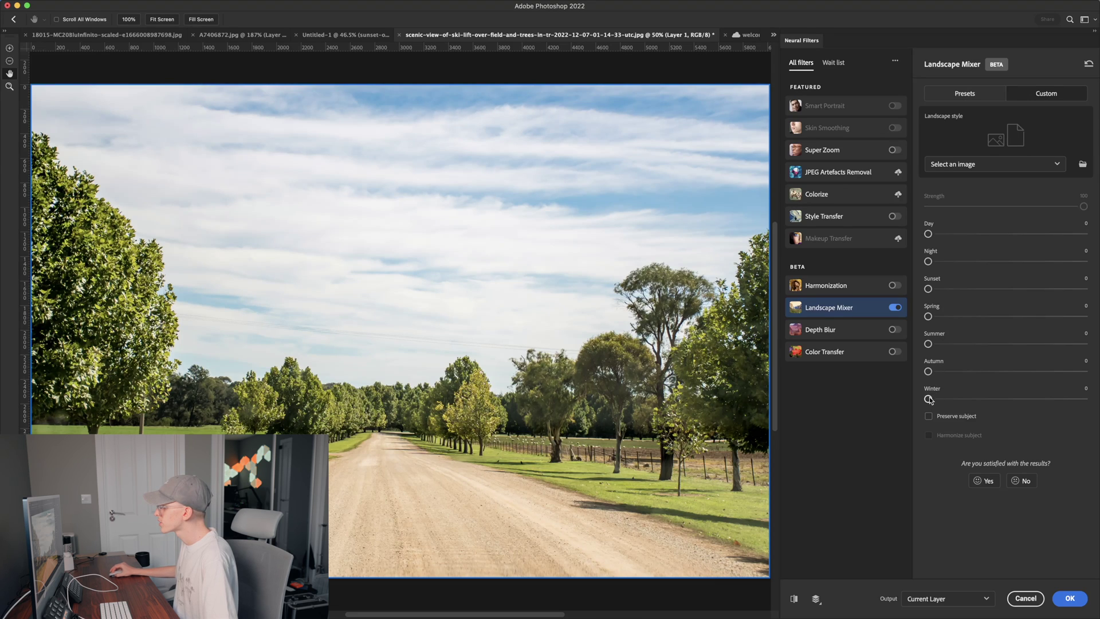
left_click_drag(929, 399, 1098, 394)
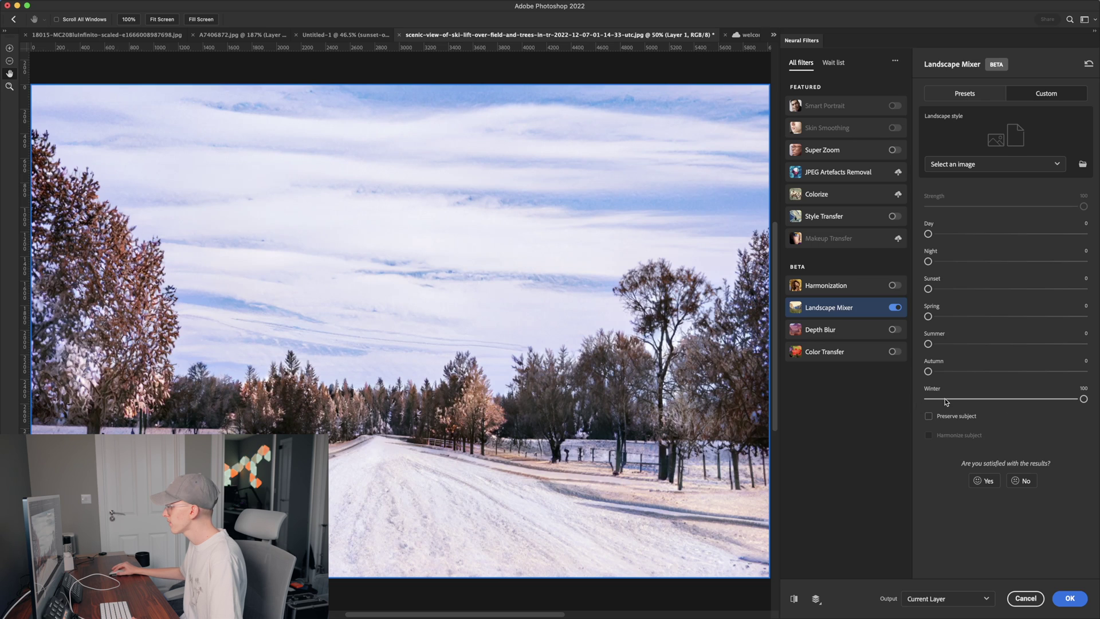
Halve the Winter mix, swap it for full Autumn colours, then remove Autumn
left_click_drag(946, 402, 1008, 399)
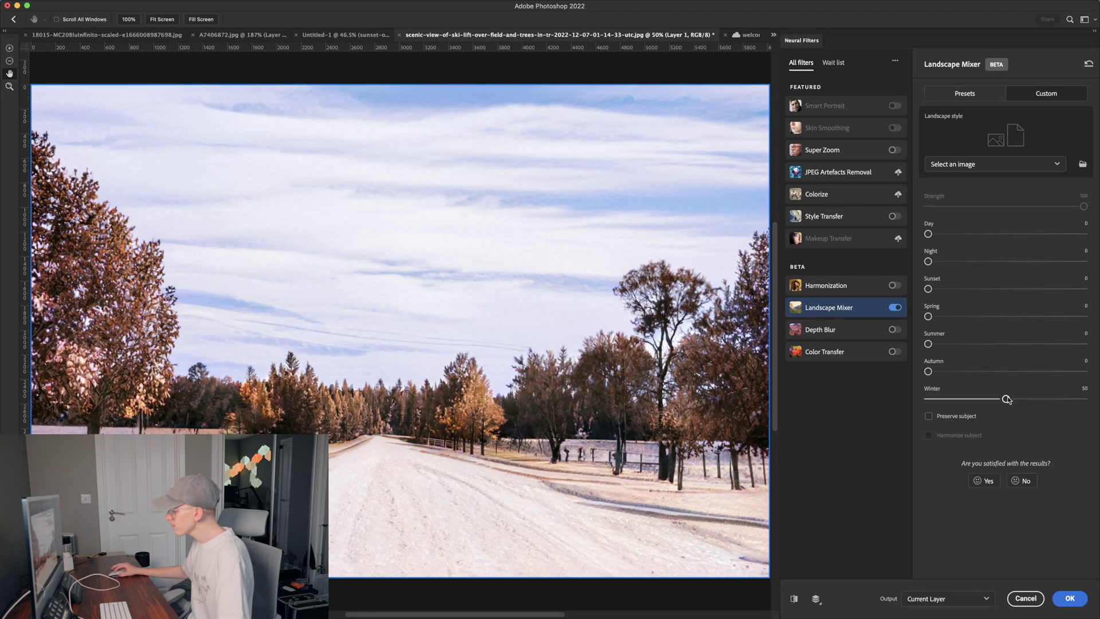
left_click_drag(1007, 400, 1098, 368)
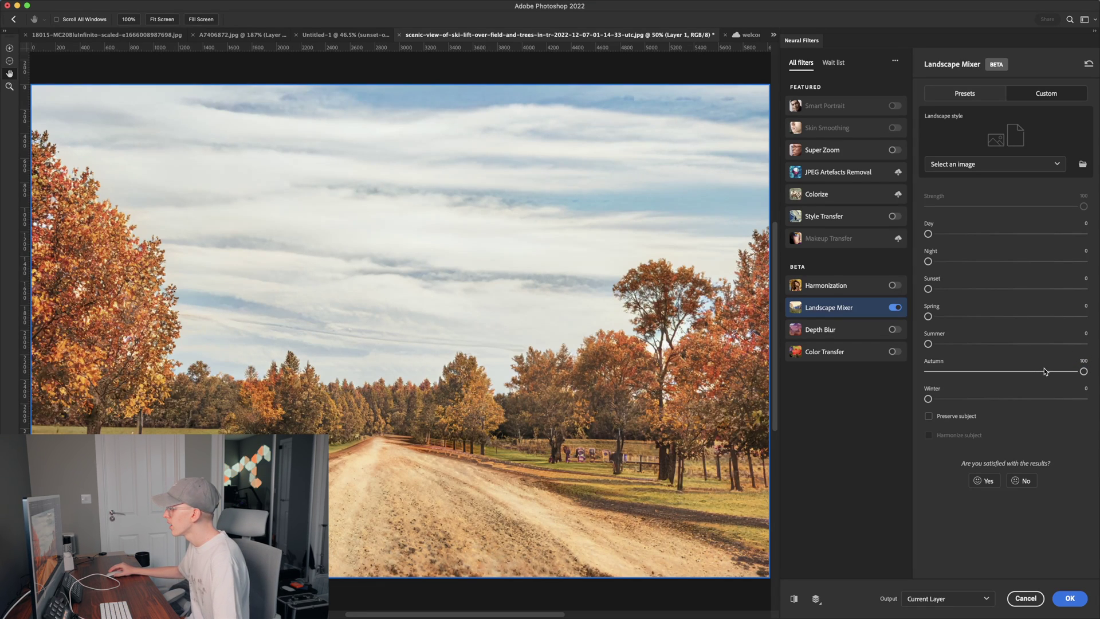
left_click_drag(1044, 372, 928, 372)
Blend Spring 36, Sunset 41, Night 70, Winter 71 and a touch of Autumn
left_click_drag(929, 316, 984, 319)
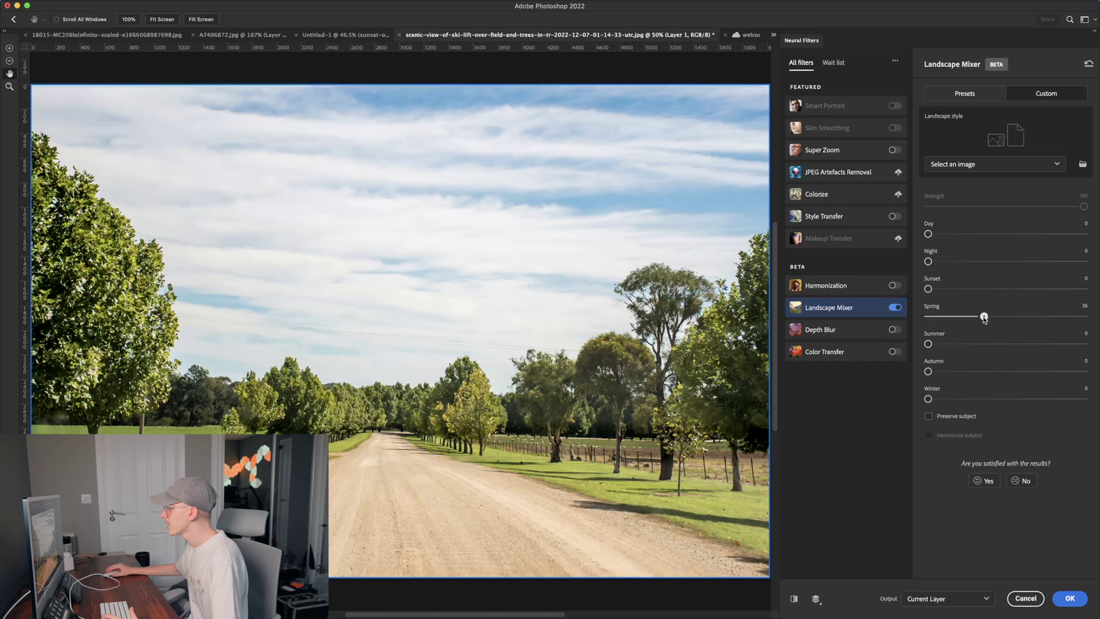
left_click_drag(929, 289, 992, 289)
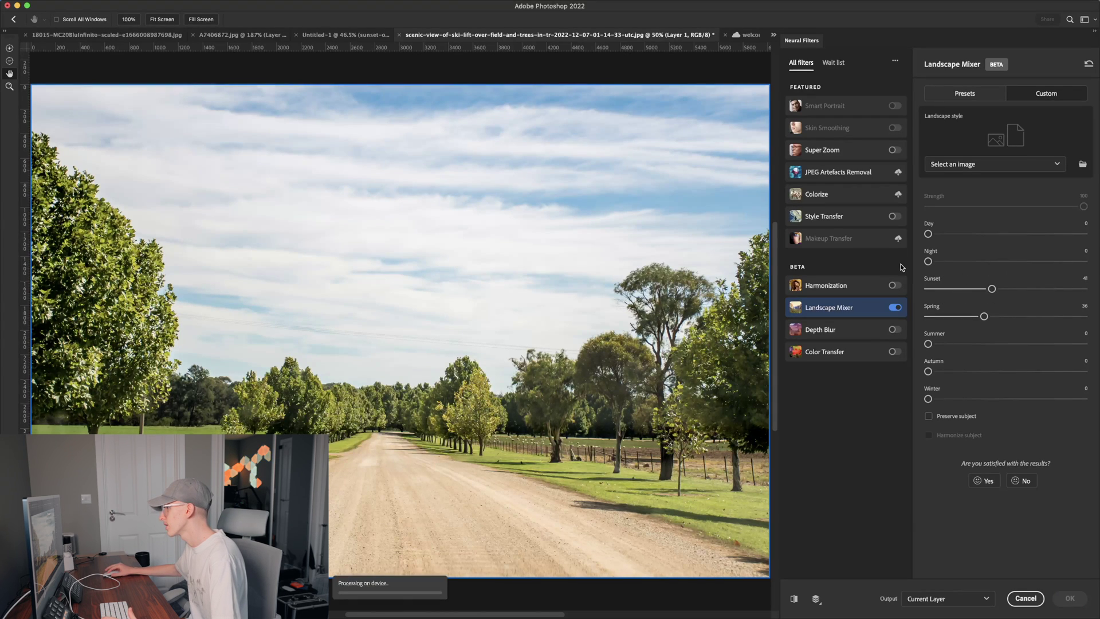
left_click_drag(928, 261, 1038, 261)
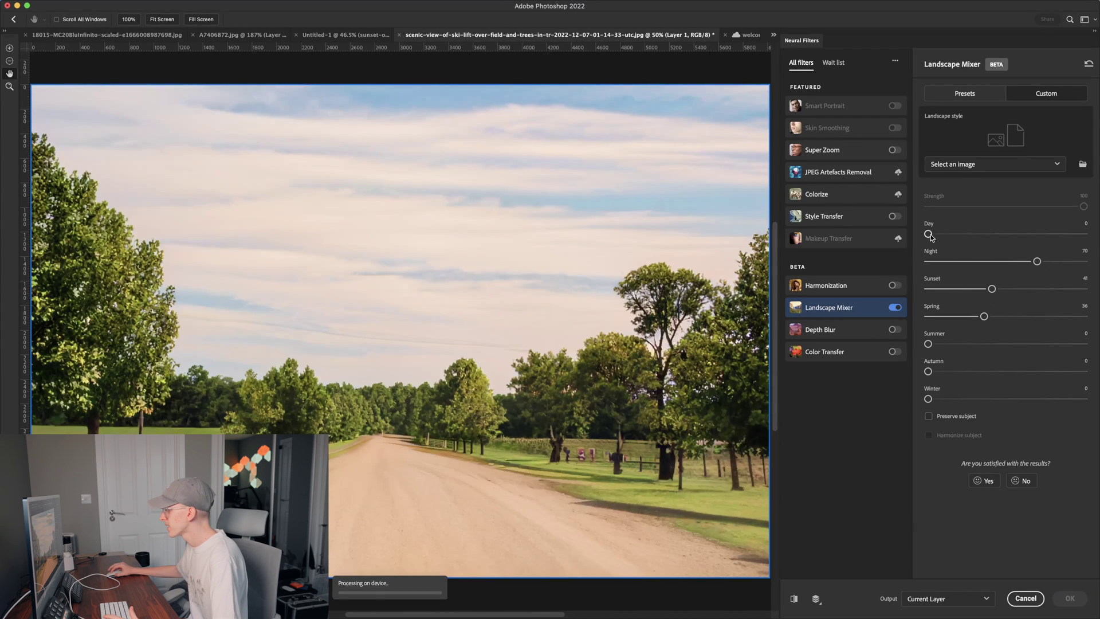
left_click_drag(928, 399, 1038, 399)
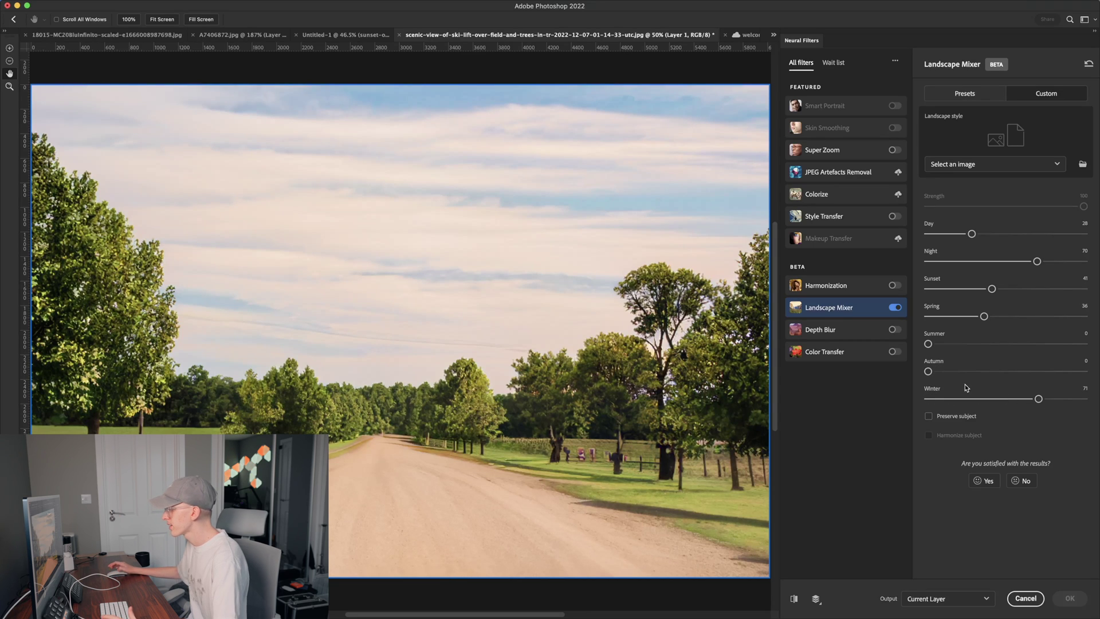
left_click_drag(928, 372, 975, 372)
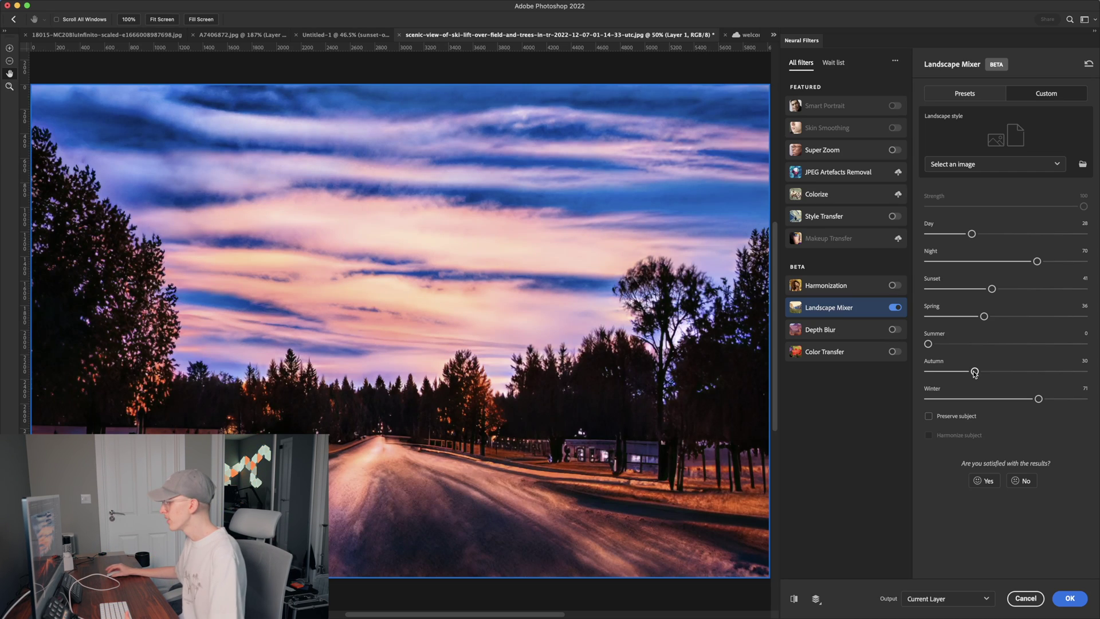
Return the Autumn, Spring, Sunset, Day, Winter and Night sliders to 0
left_click_drag(975, 372, 928, 371)
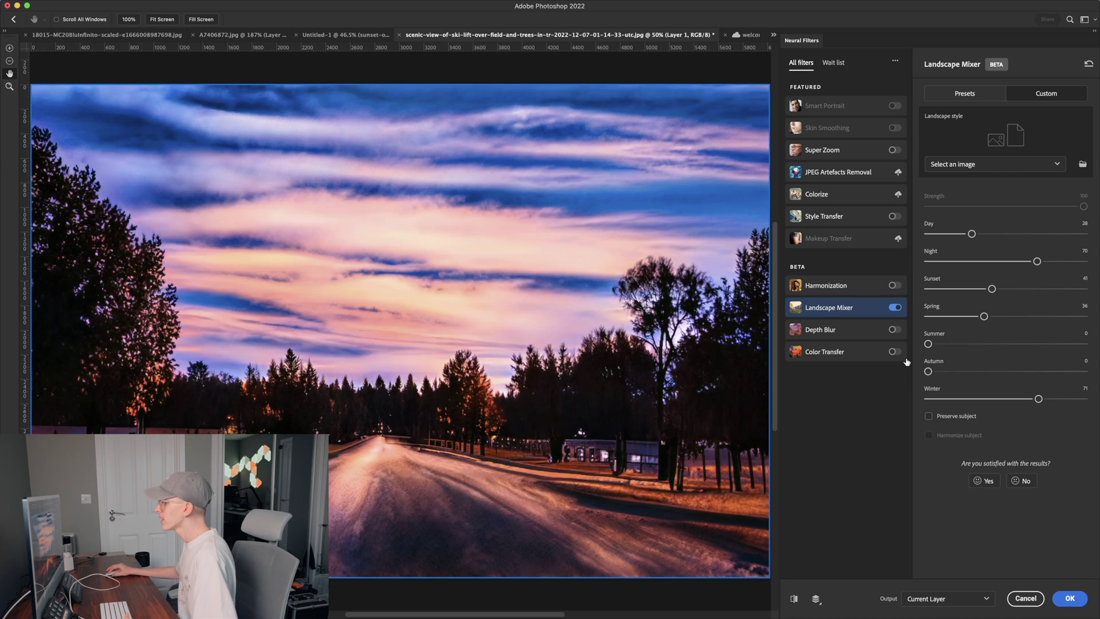
left_click_drag(984, 317, 857, 319)
left_click_drag(992, 288, 928, 289)
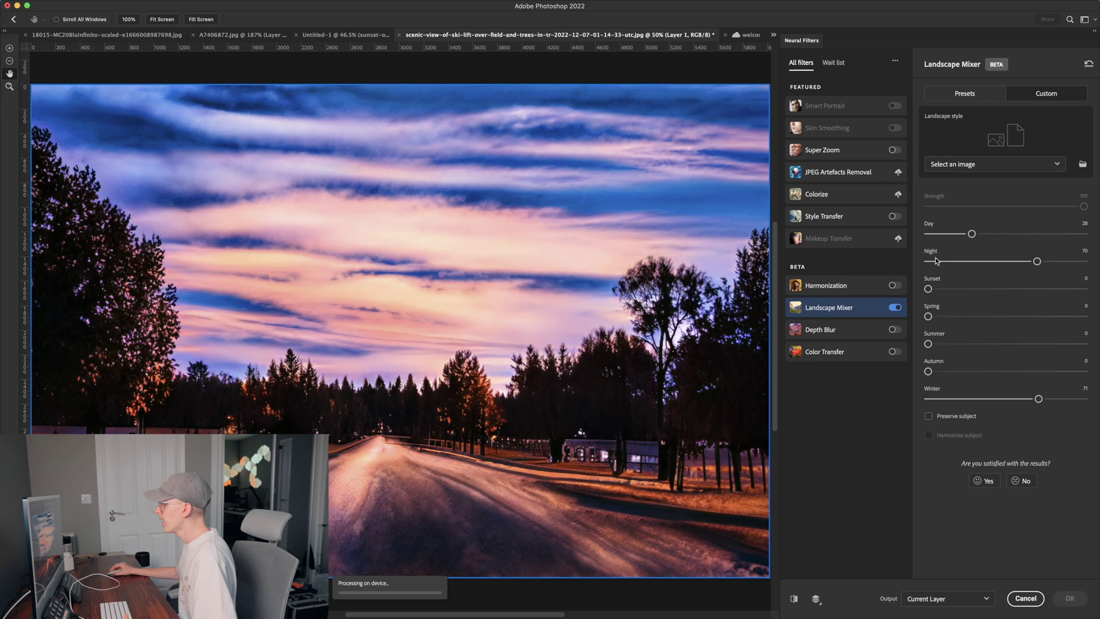
left_click_drag(972, 234, 928, 234)
left_click_drag(986, 403, 899, 401)
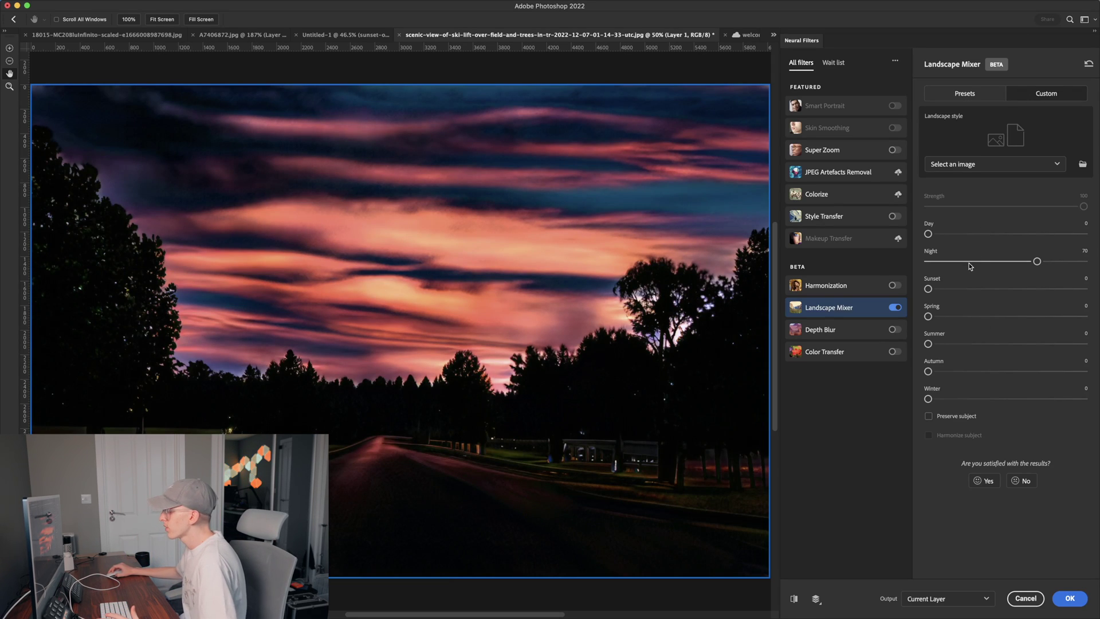
left_click_drag(970, 266, 925, 262)
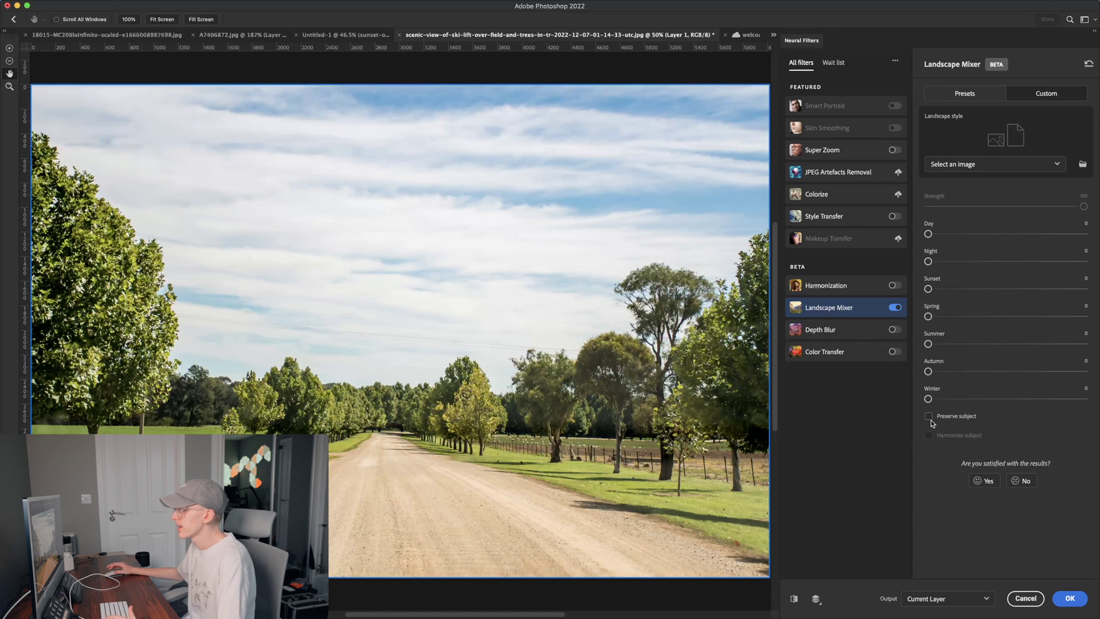